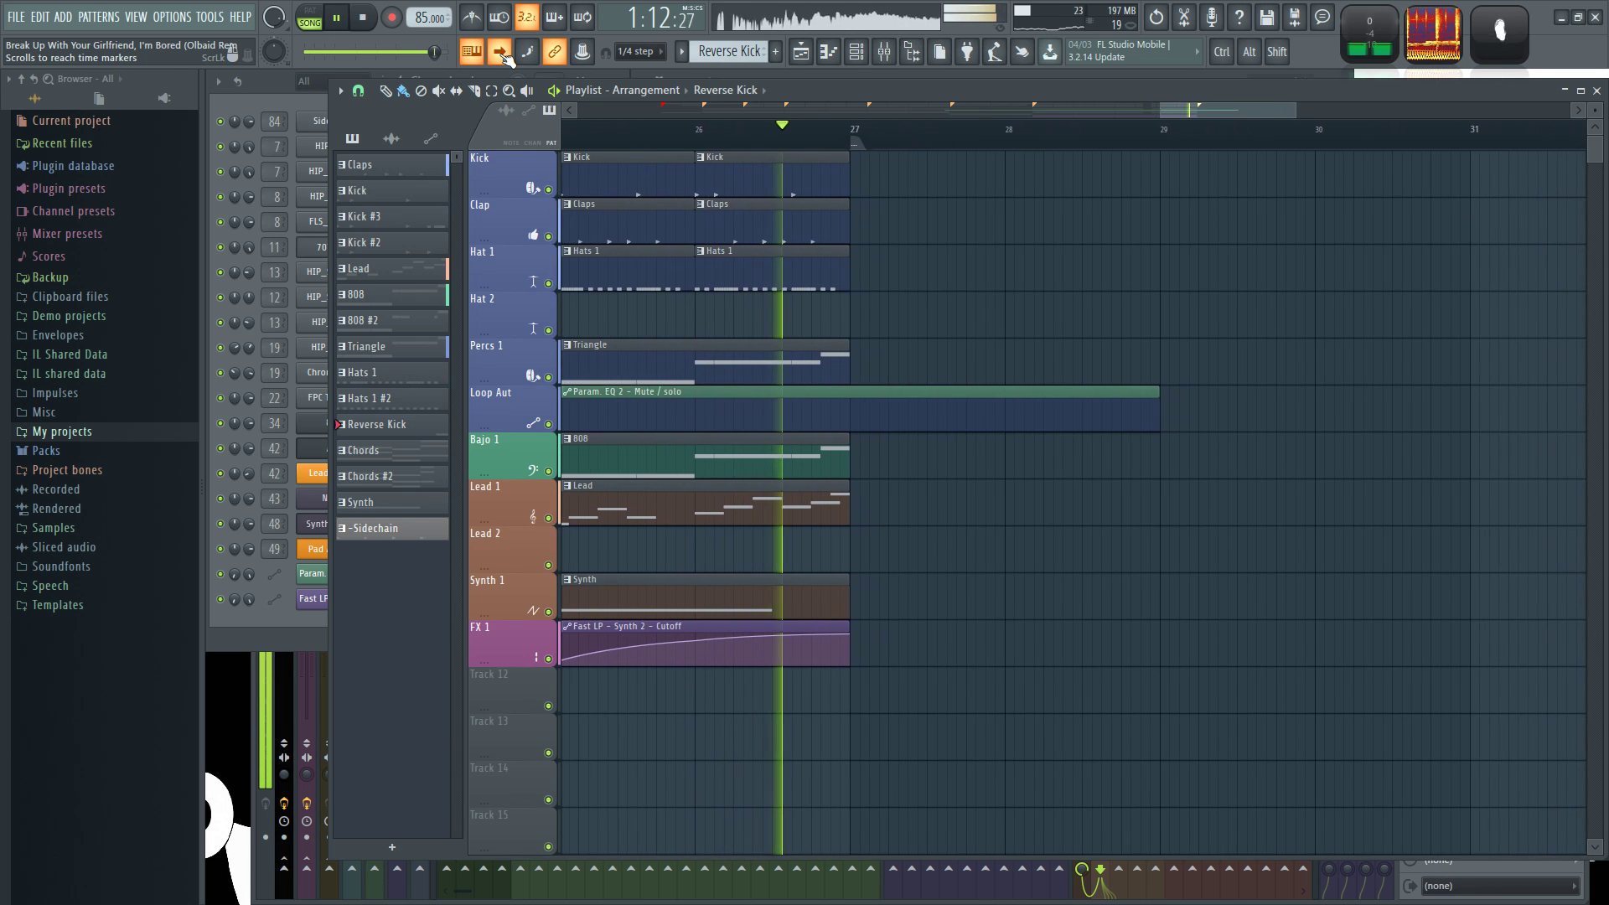
Stop the song, play the Kick pattern, and show the HIP_Kick channel's settings beside the channel rack.
click(365, 22)
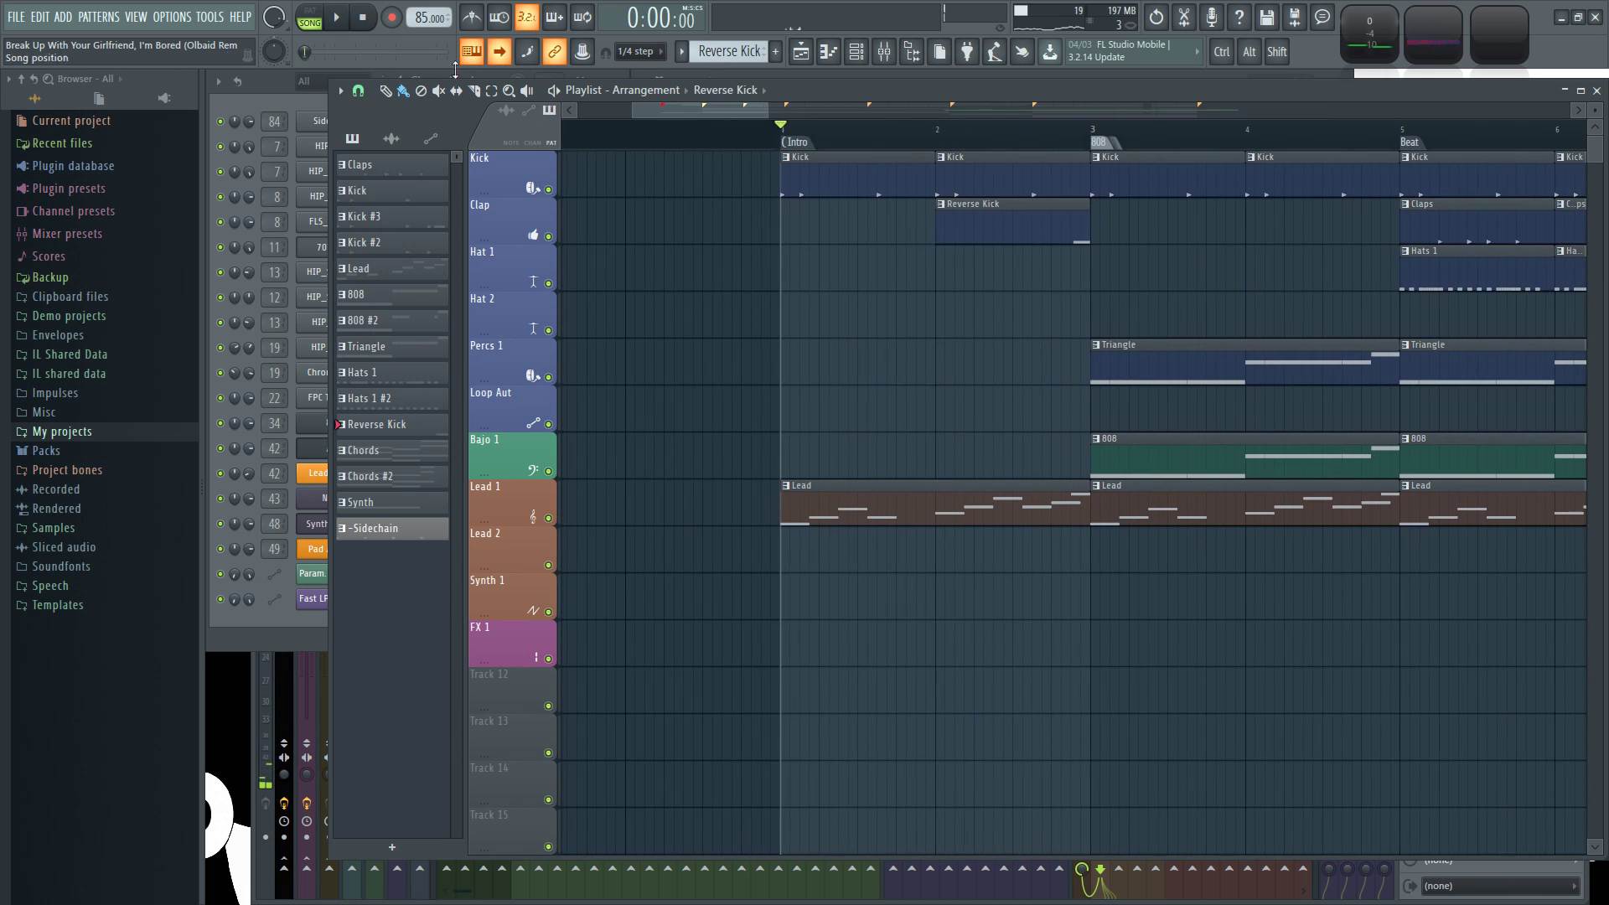
click(284, 78)
click(351, 149)
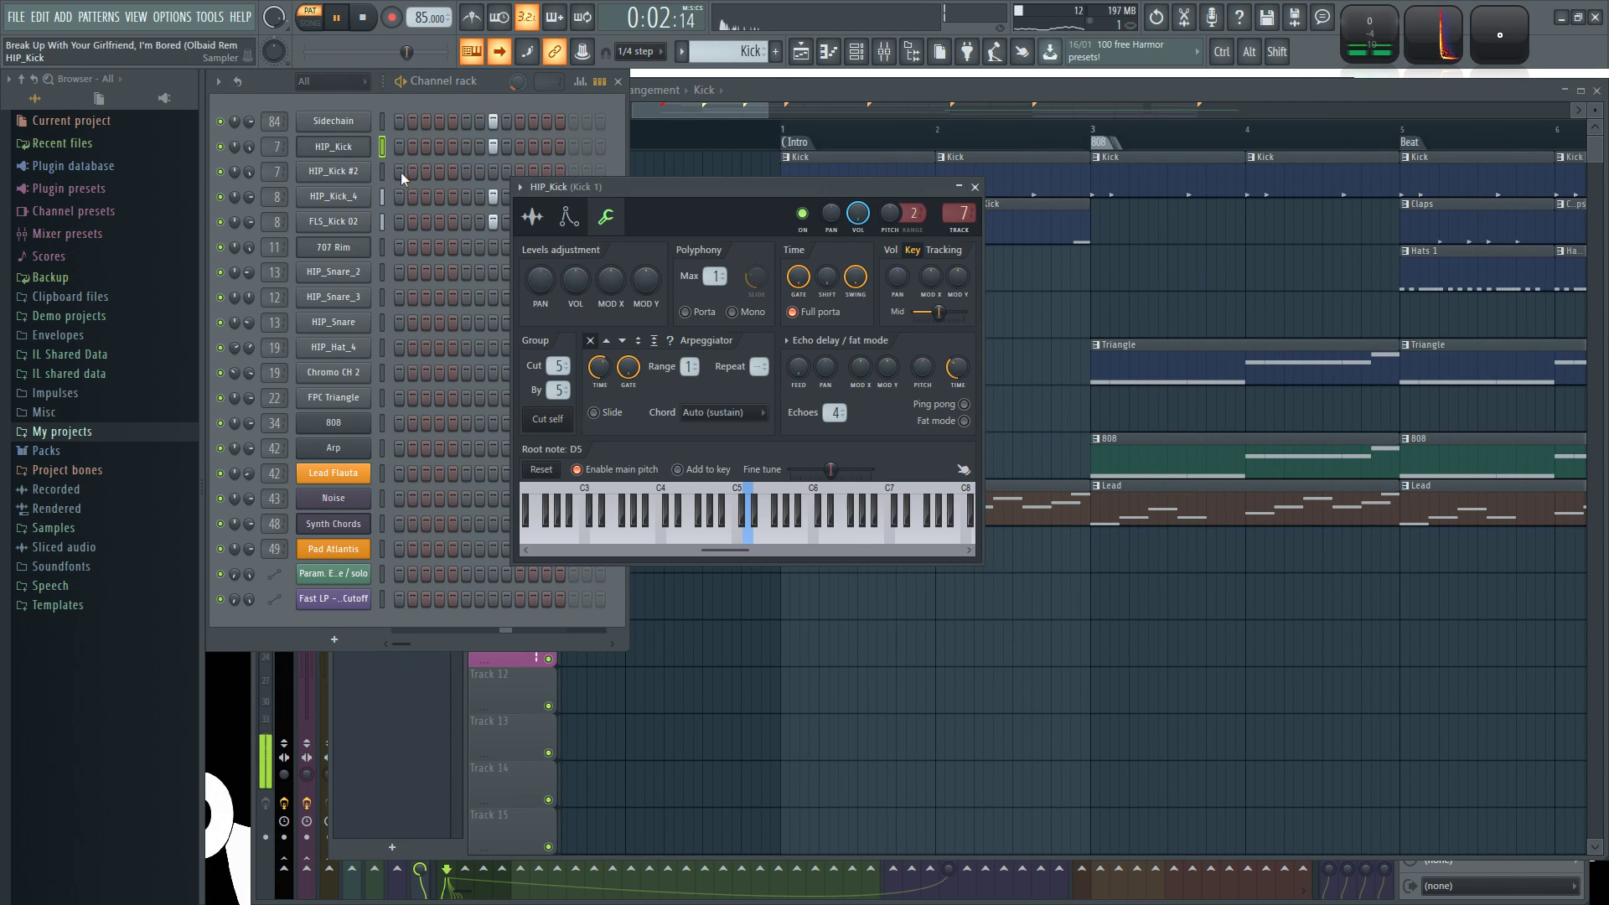
drag(573, 179, 688, 79)
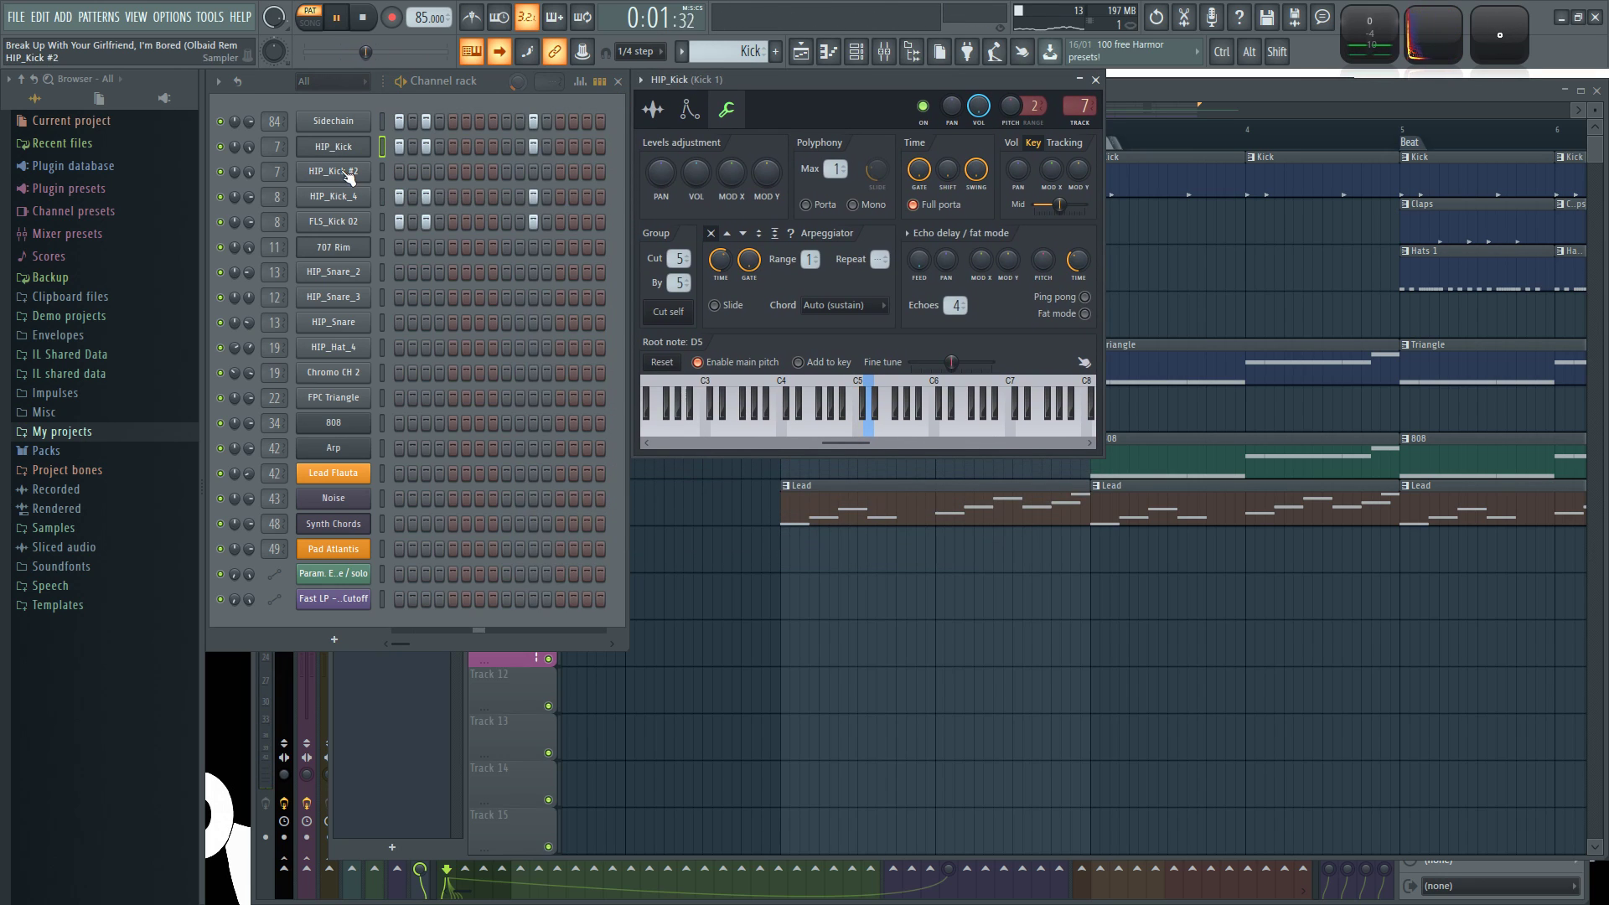
Inspect the sample settings of the HIP_Kick_4 and FLS_Kick 02 channels, then return to the playlist.
click(333, 196)
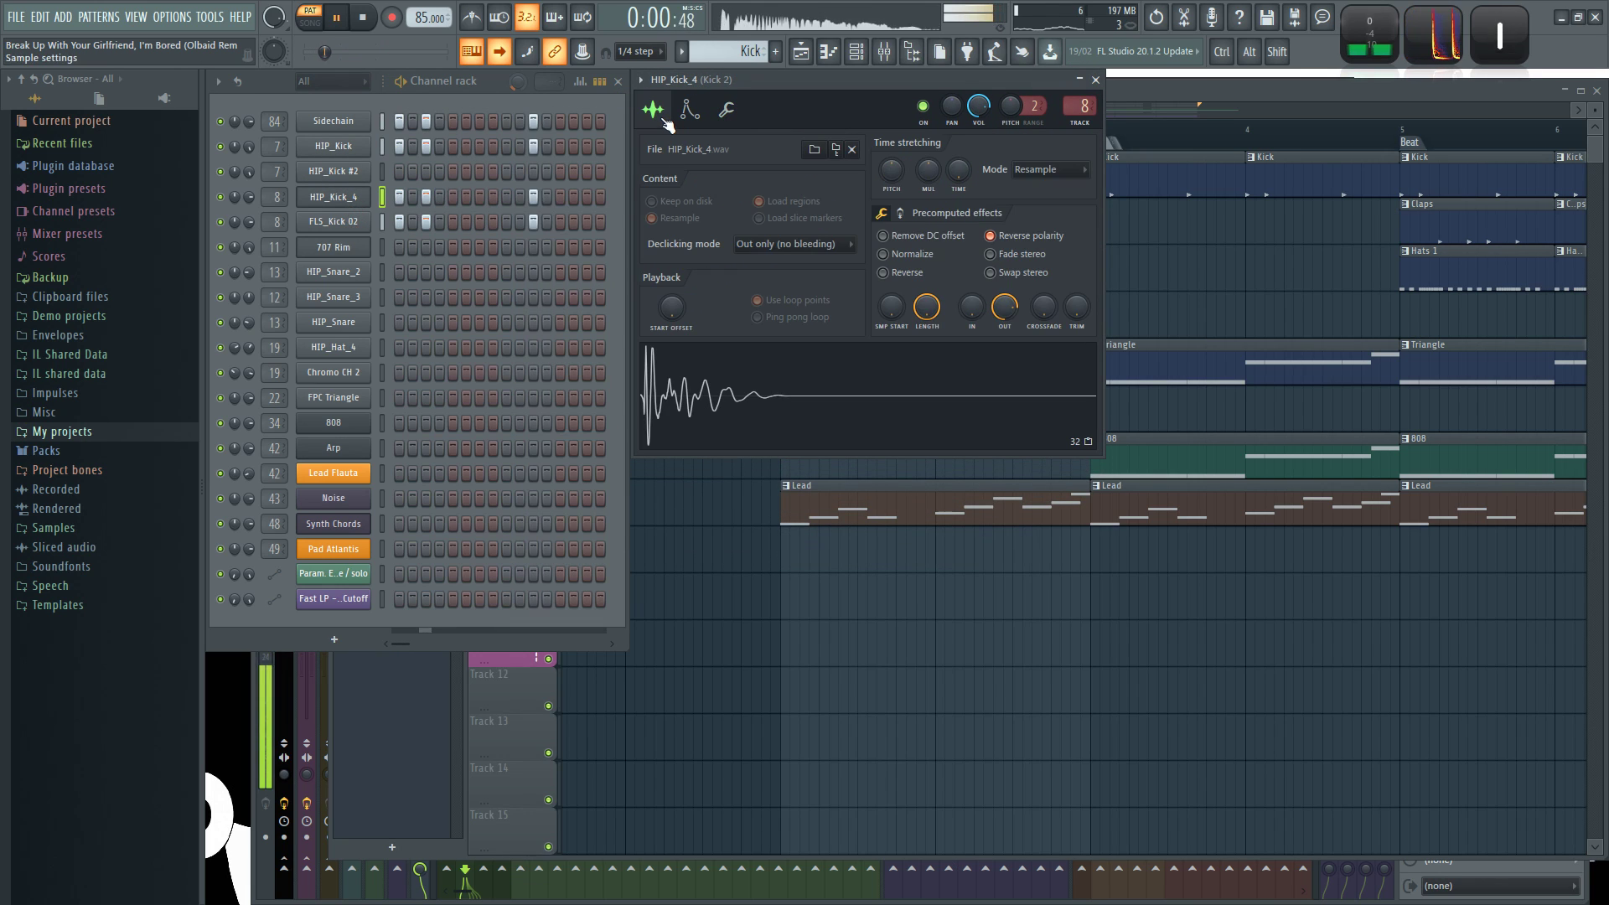
click(337, 222)
click(653, 109)
right_click(852, 727)
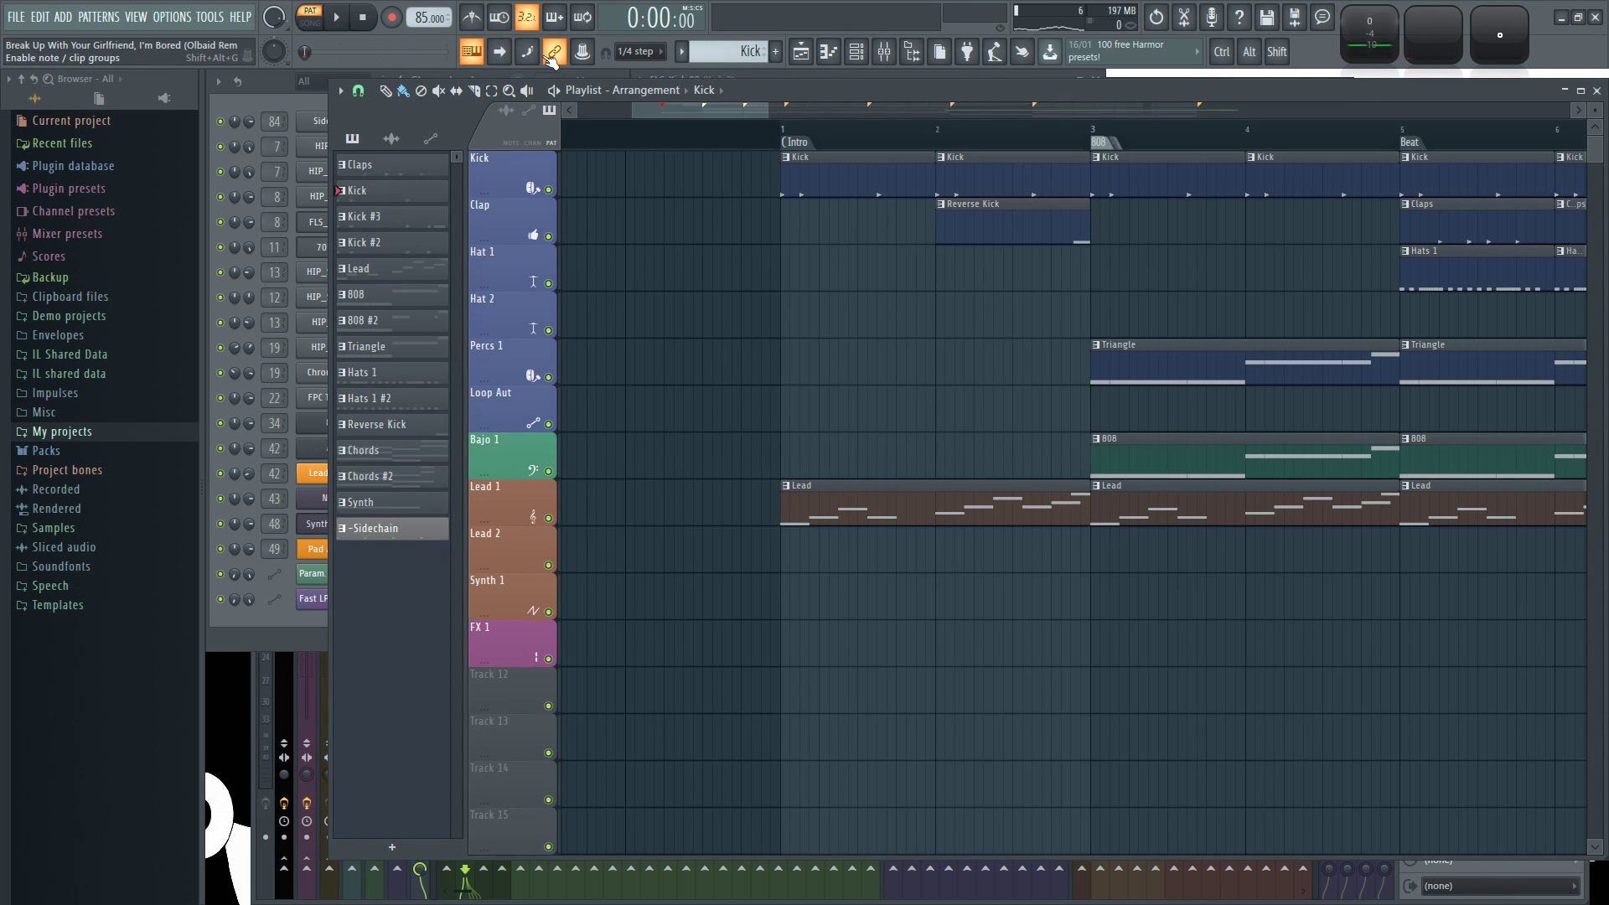
View the reversed sample settings of the HIP_Kick #2 channel in the Reverse Kick pattern and close them.
click(267, 87)
click(337, 173)
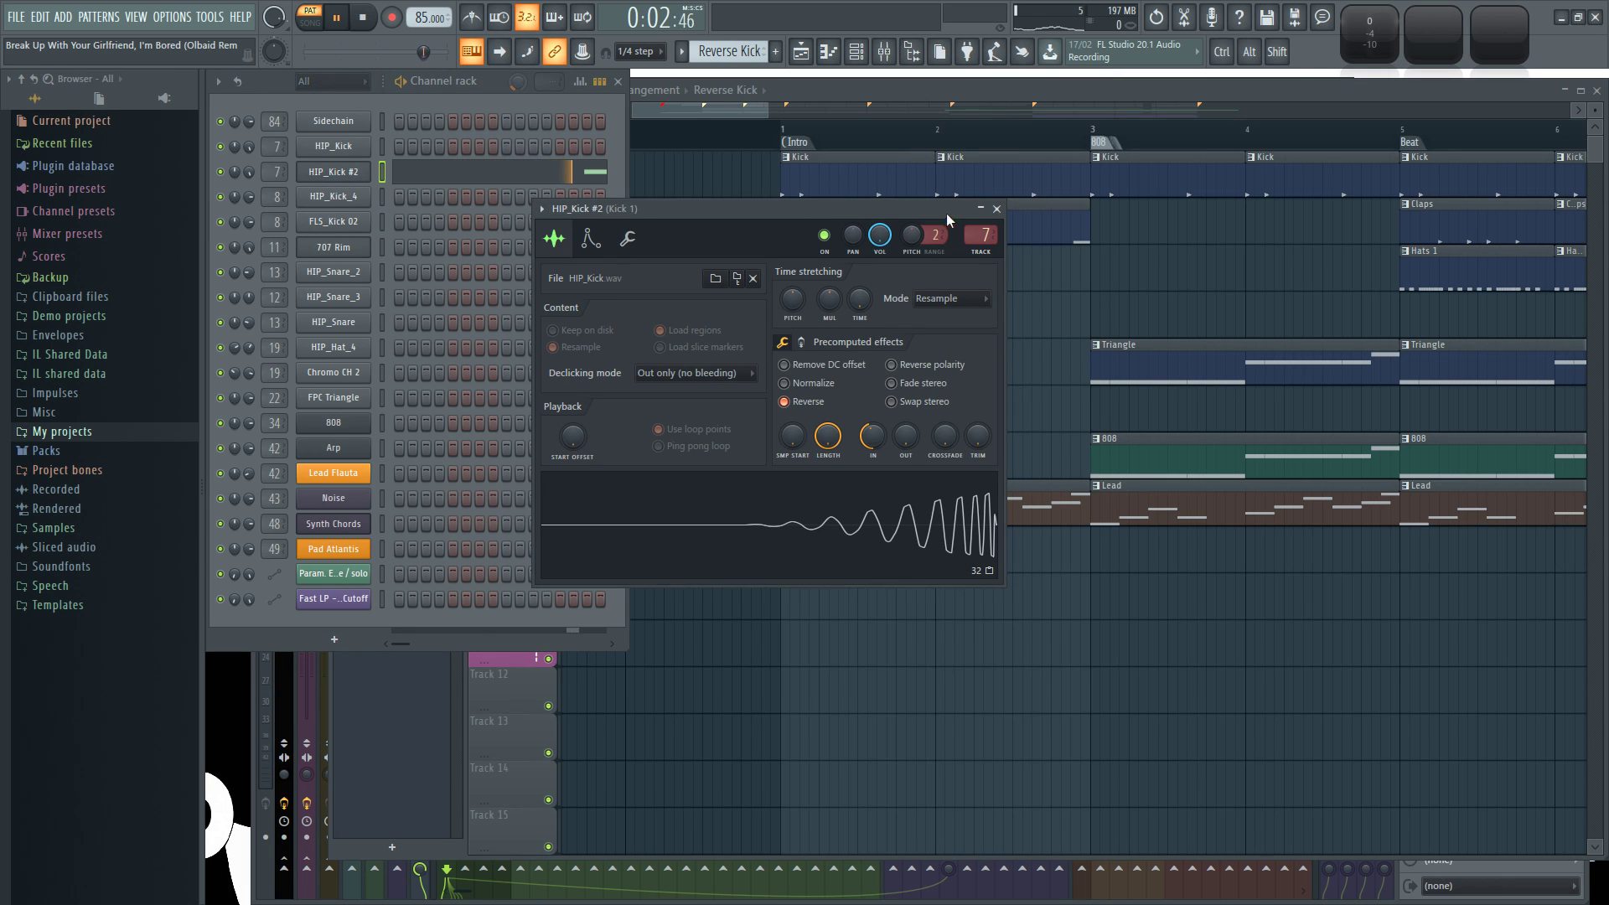
click(998, 210)
Play the Claps pattern and show the 707 Rim channel's settings beside the channel rack.
drag(1143, 283, 742, 308)
click(1045, 219)
click(272, 94)
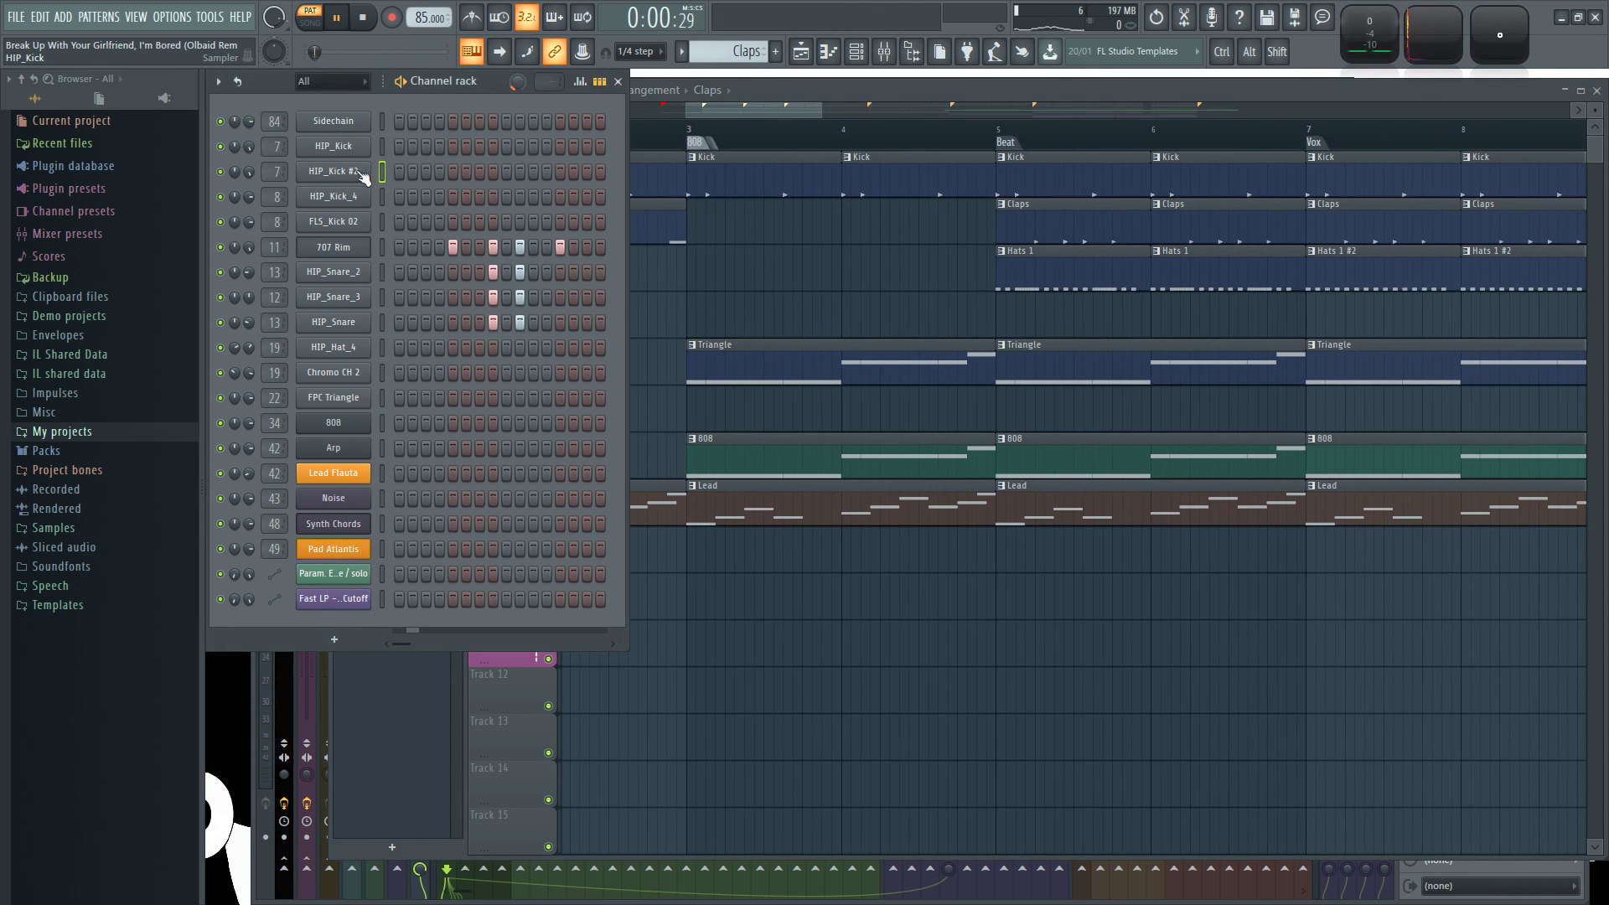
click(351, 249)
drag(394, 241, 740, 83)
Inspect the settings of the HIP_Snare_2, HIP_Snare_3 and HIP_Snare channels, including the HIP_Snare_3 sample.
click(333, 272)
drag(461, 270, 730, 177)
click(334, 297)
drag(546, 244, 912, 104)
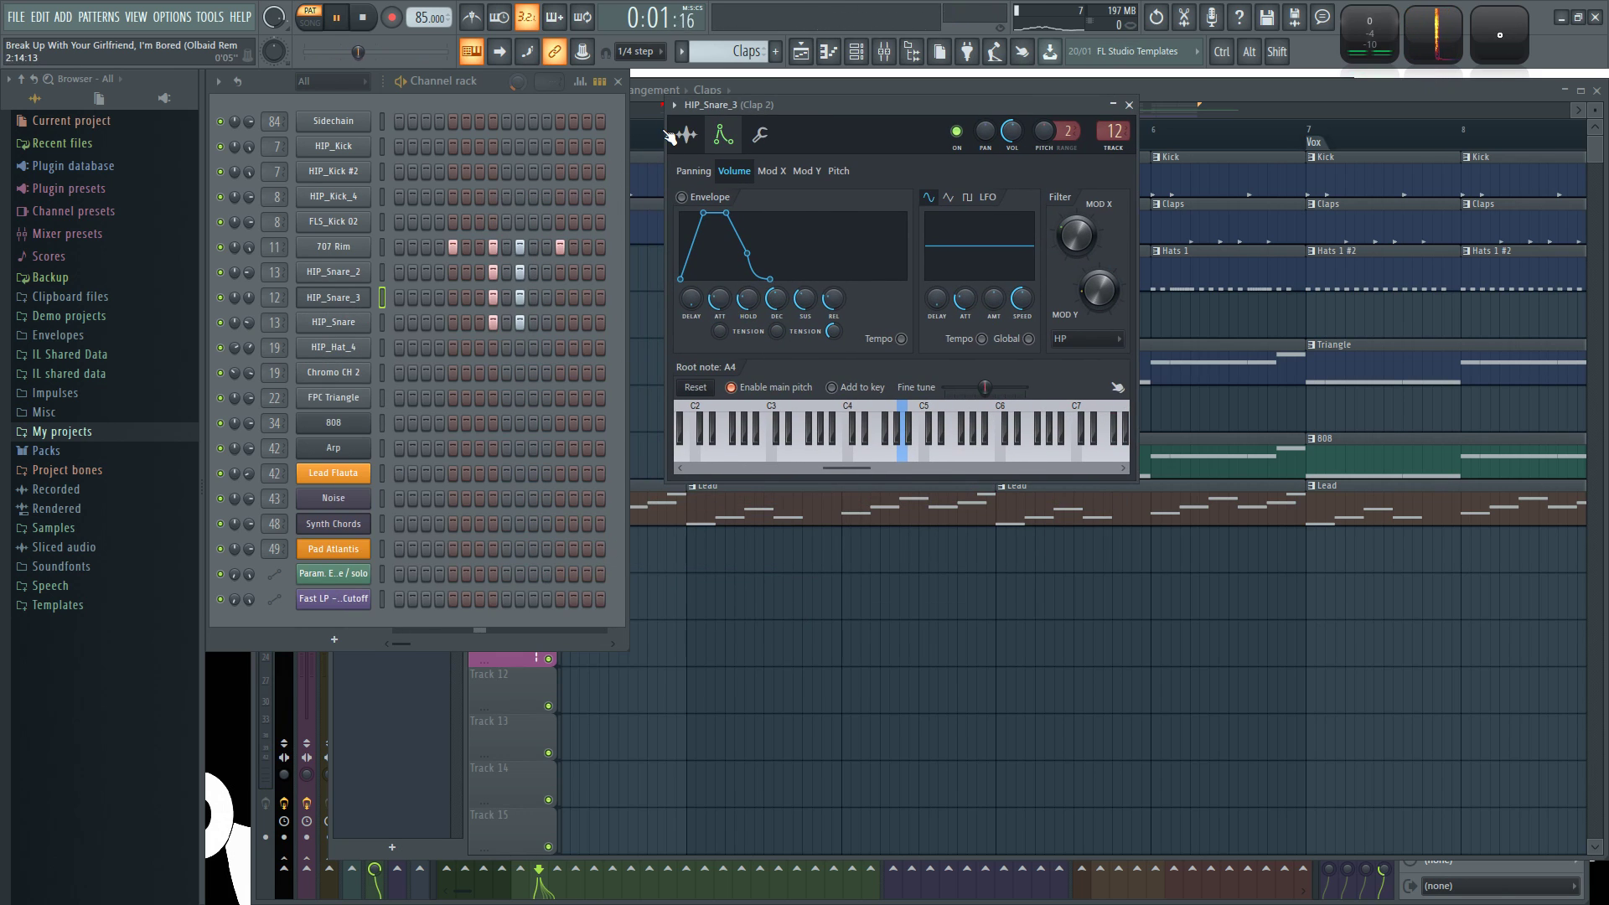
click(685, 135)
click(346, 322)
click(344, 294)
drag(422, 273, 755, 106)
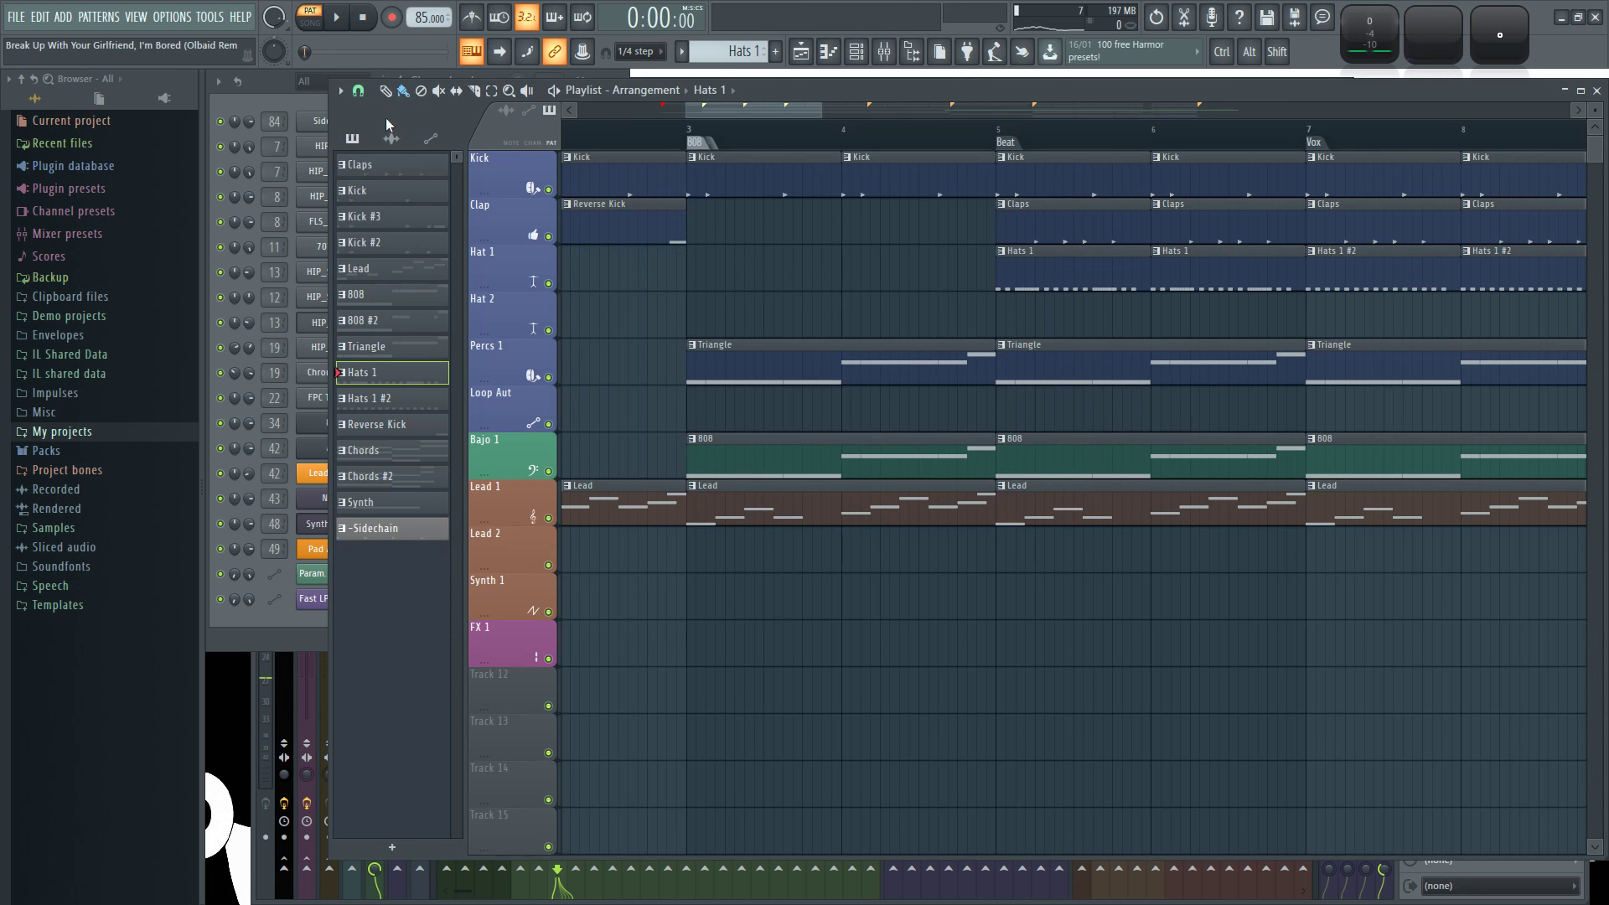
Review the HIP_Hat_4 notes of the Hats 1 pattern in the piano roll, with the fine pitch values shown.
click(273, 93)
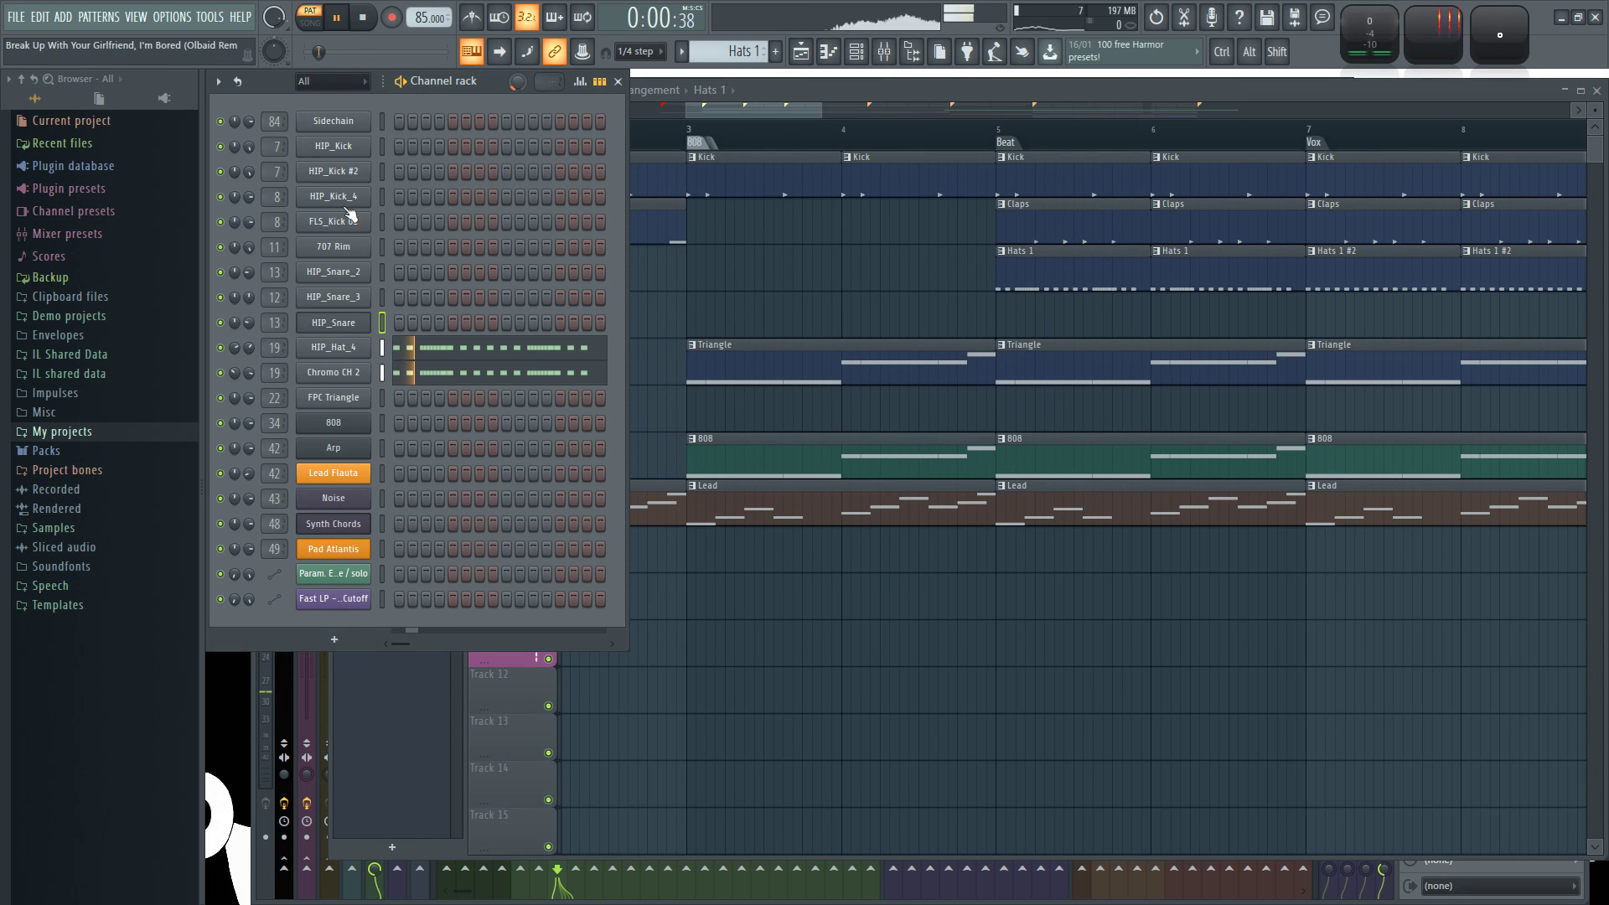
click(453, 355)
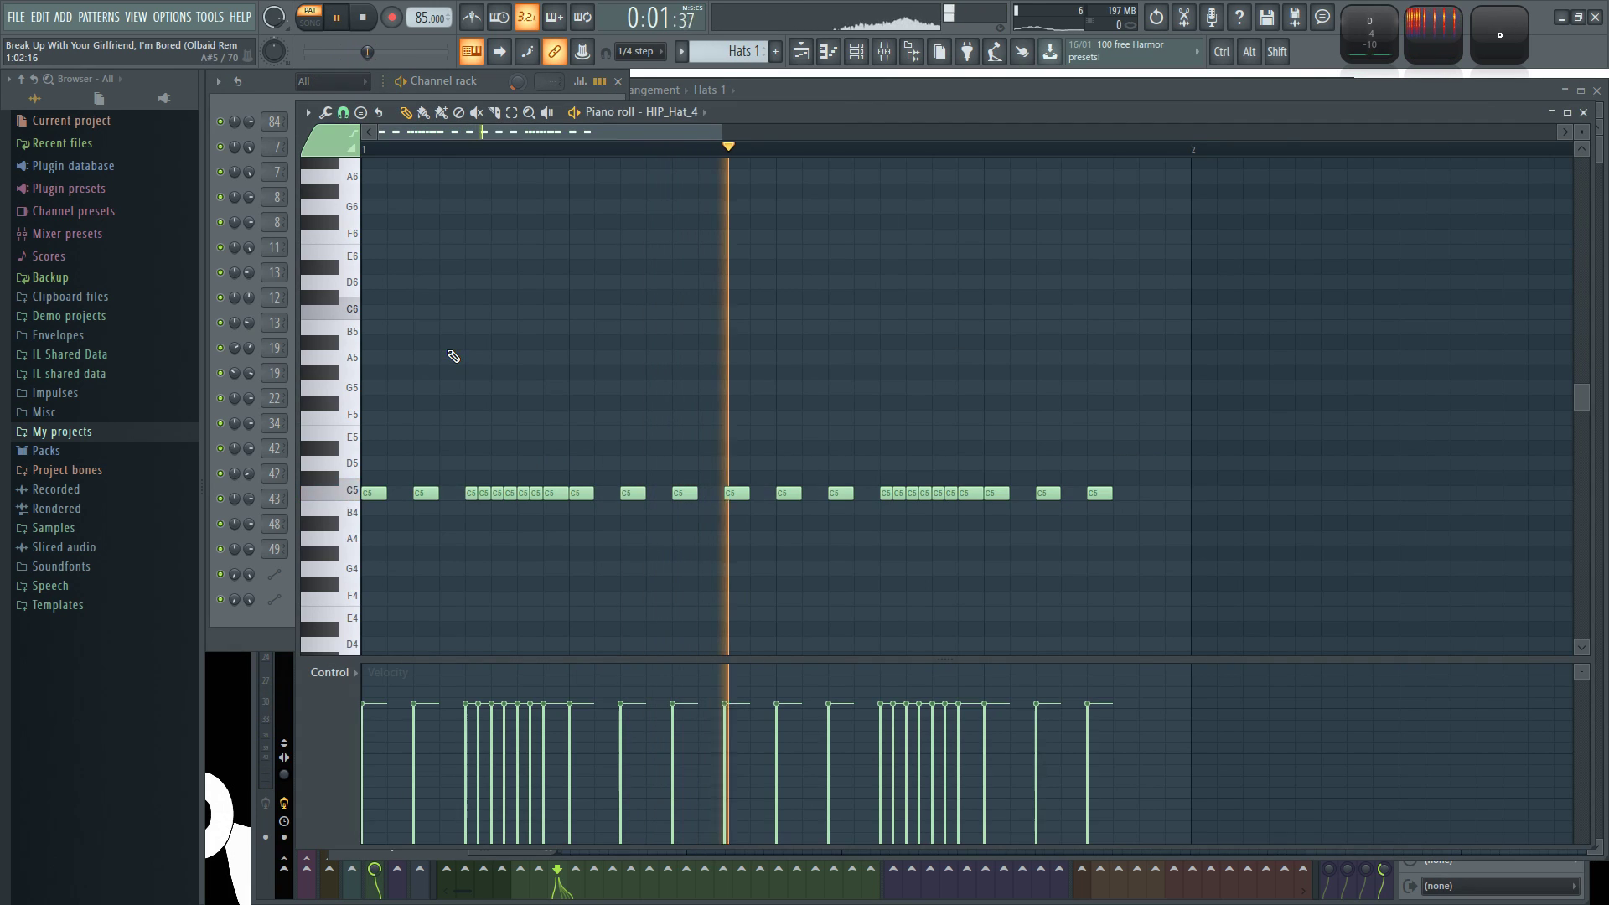
click(349, 729)
click(391, 829)
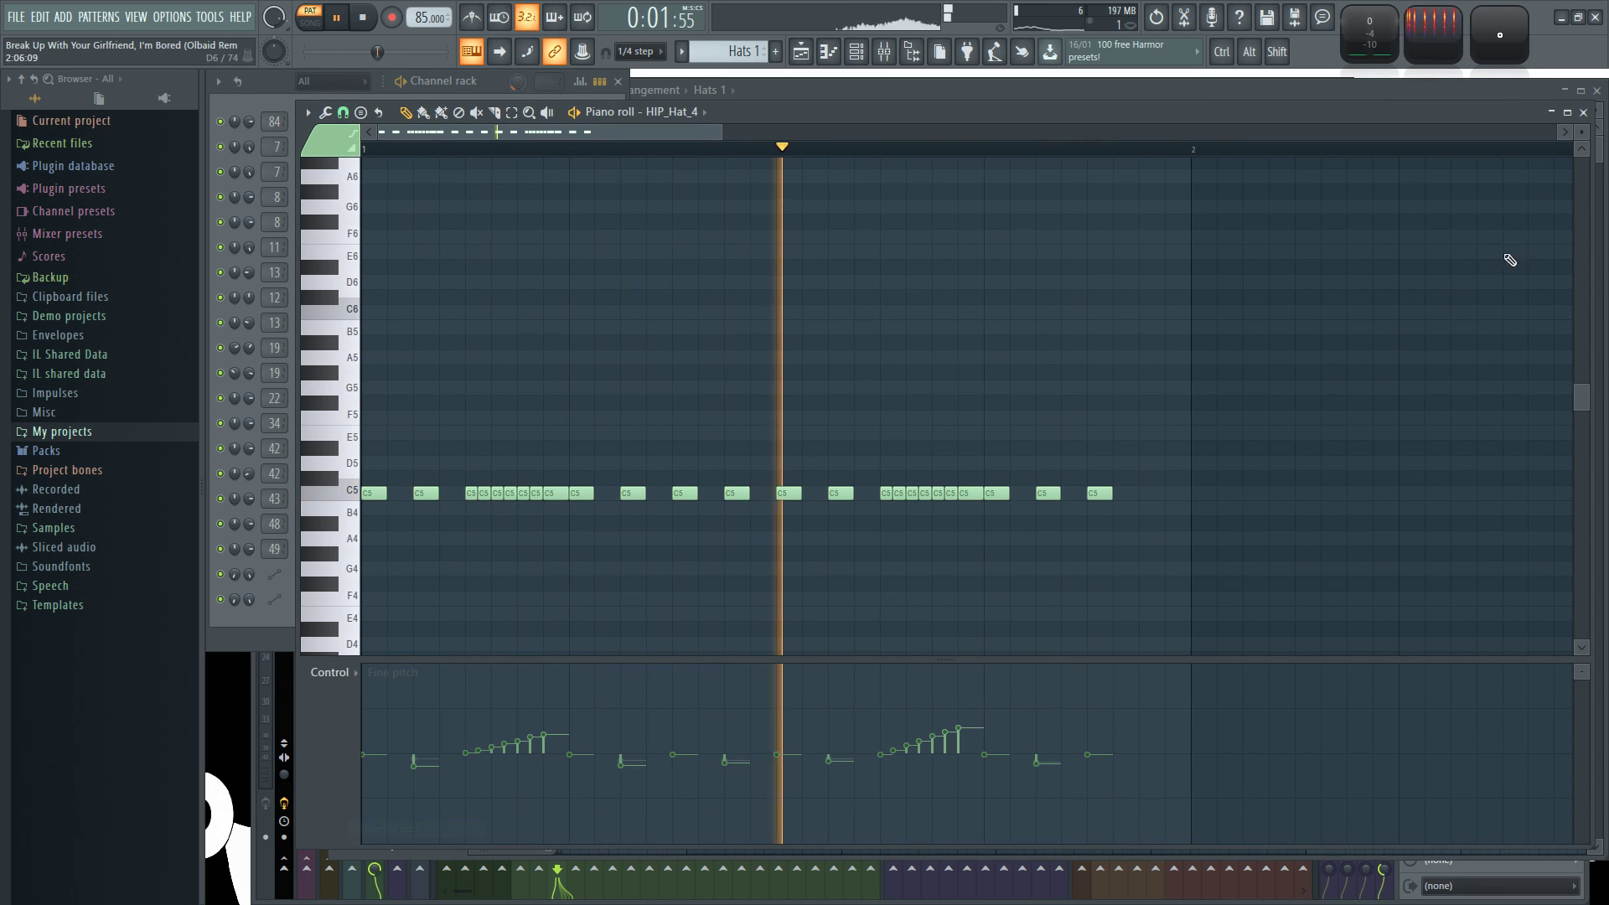
click(1583, 113)
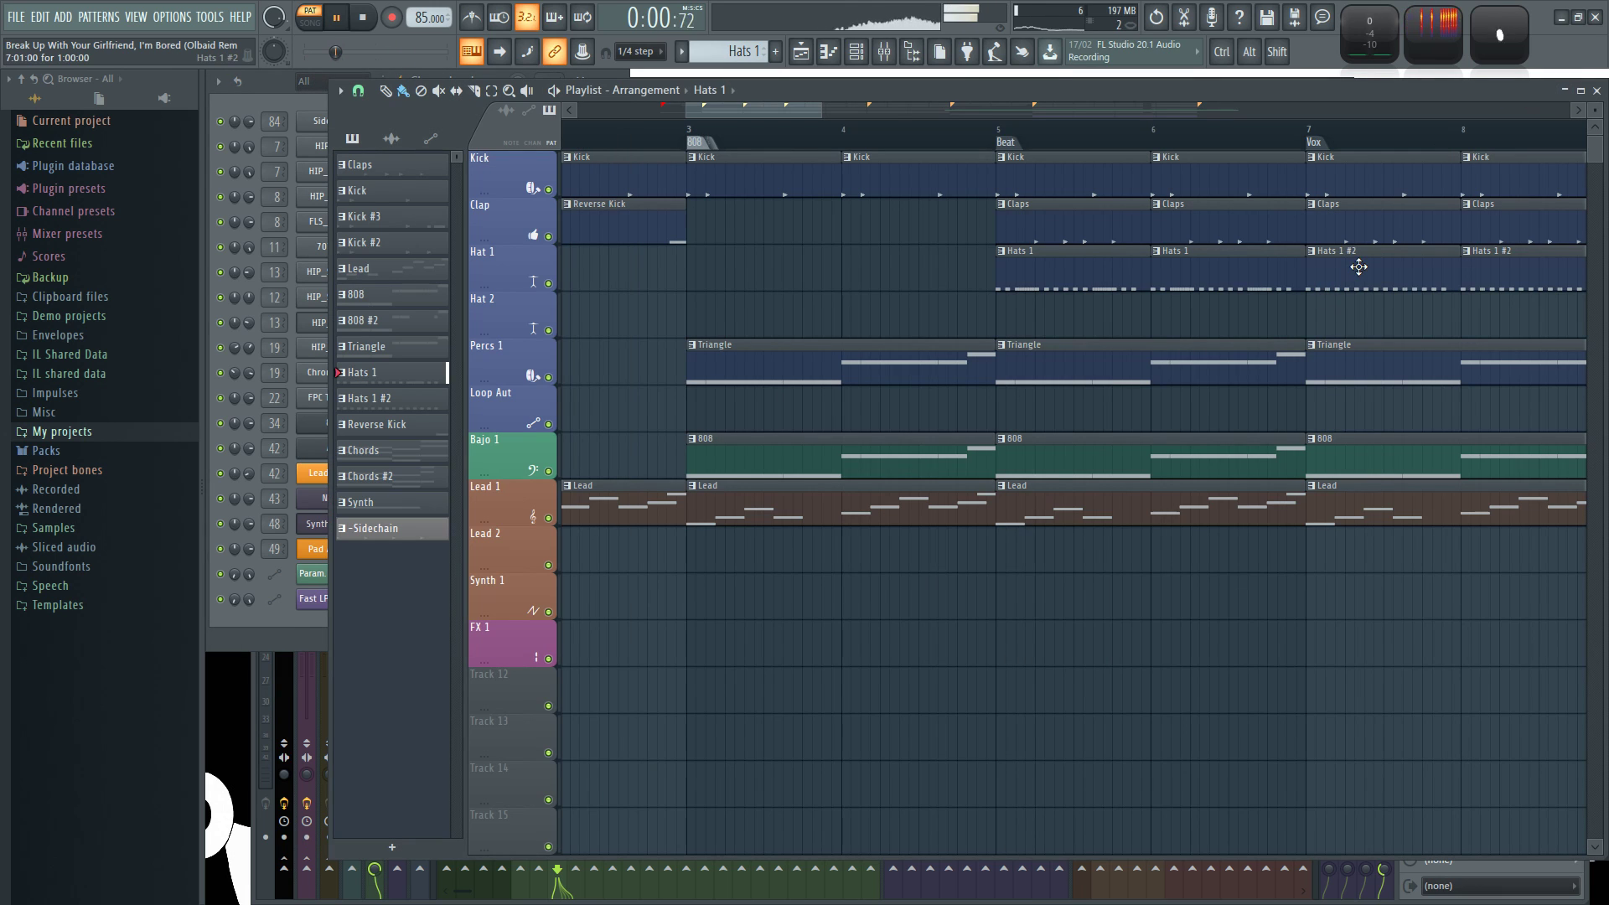
Review the HIP_Hat_4 notes of the Hats 1 #2 pattern in the piano roll and close it.
click(270, 139)
click(476, 358)
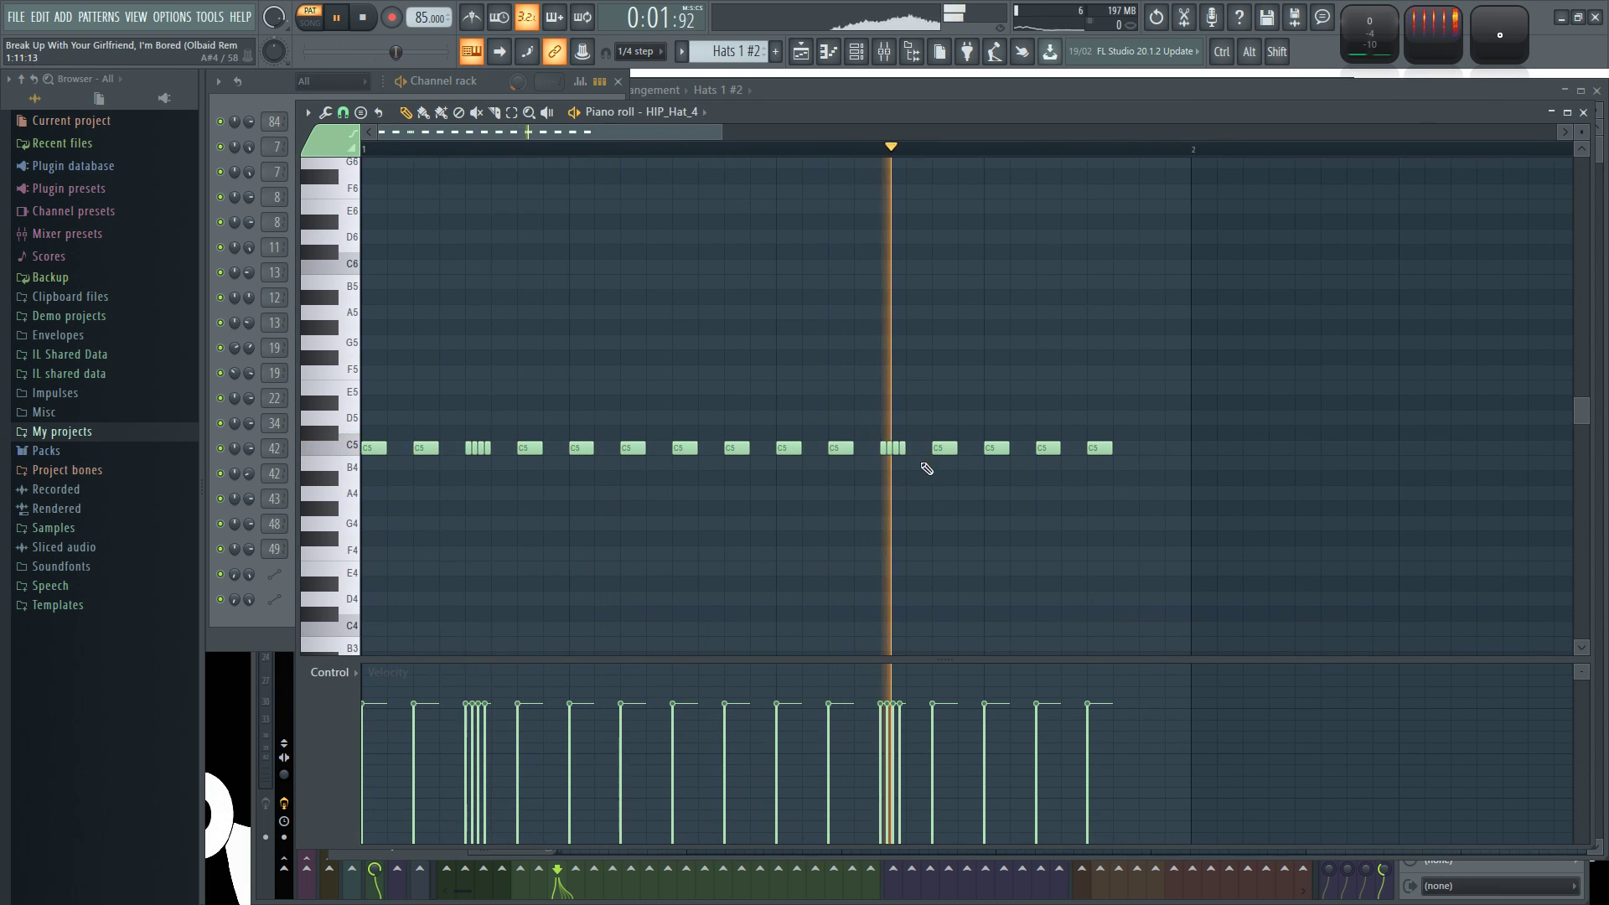
click(1494, 89)
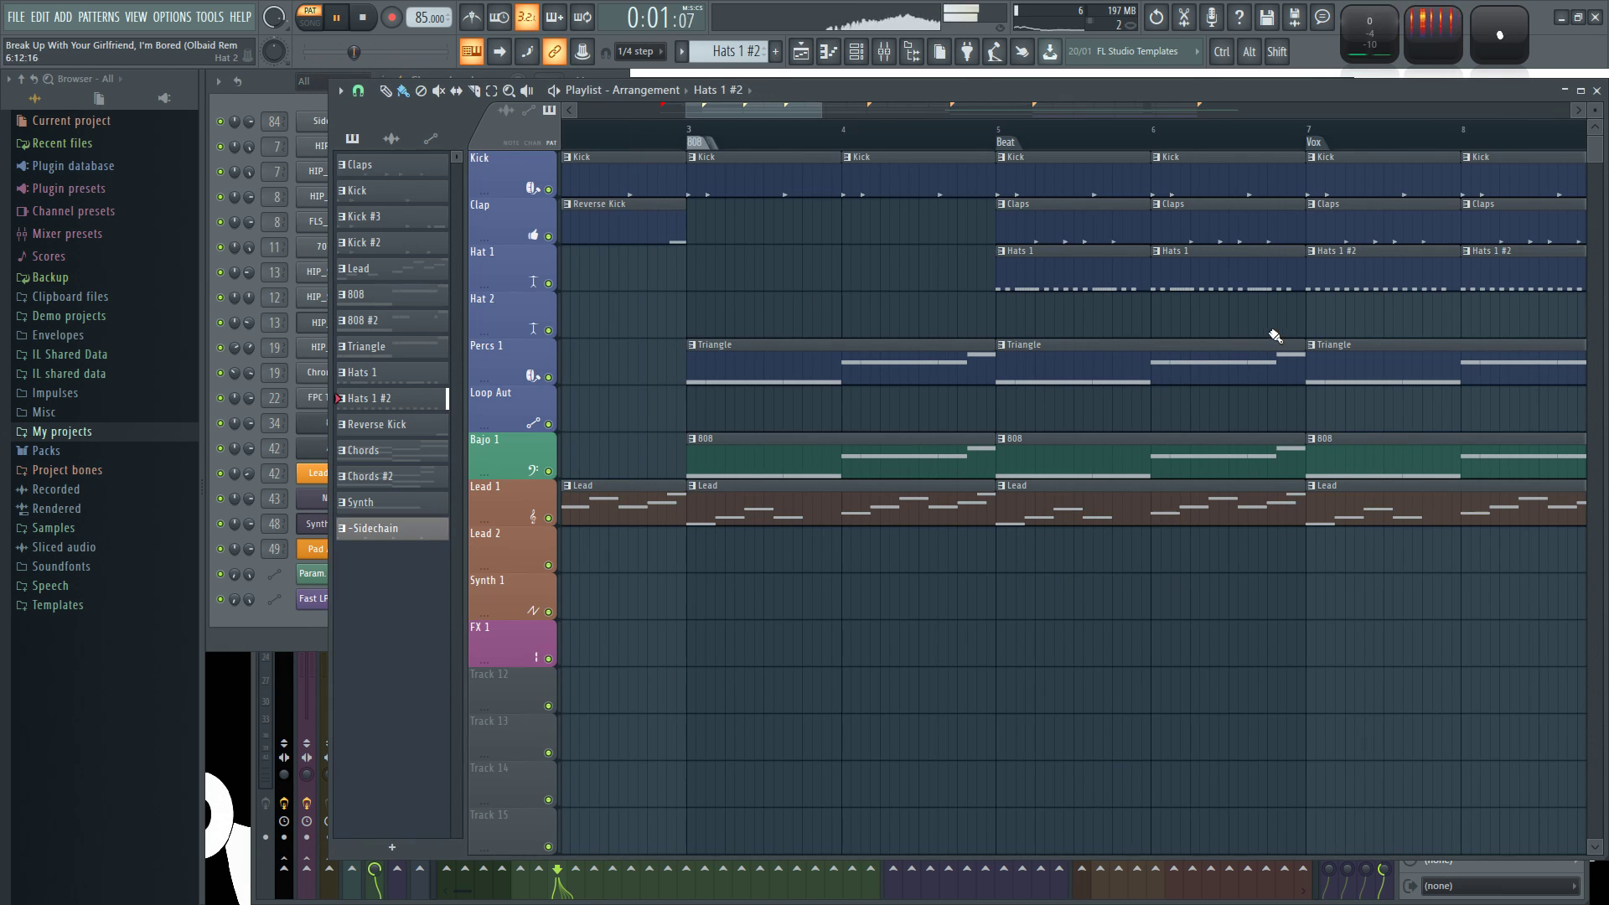
Play the Triangle pattern and review the FPC Triangle notes in the piano roll.
key(space)
click(283, 99)
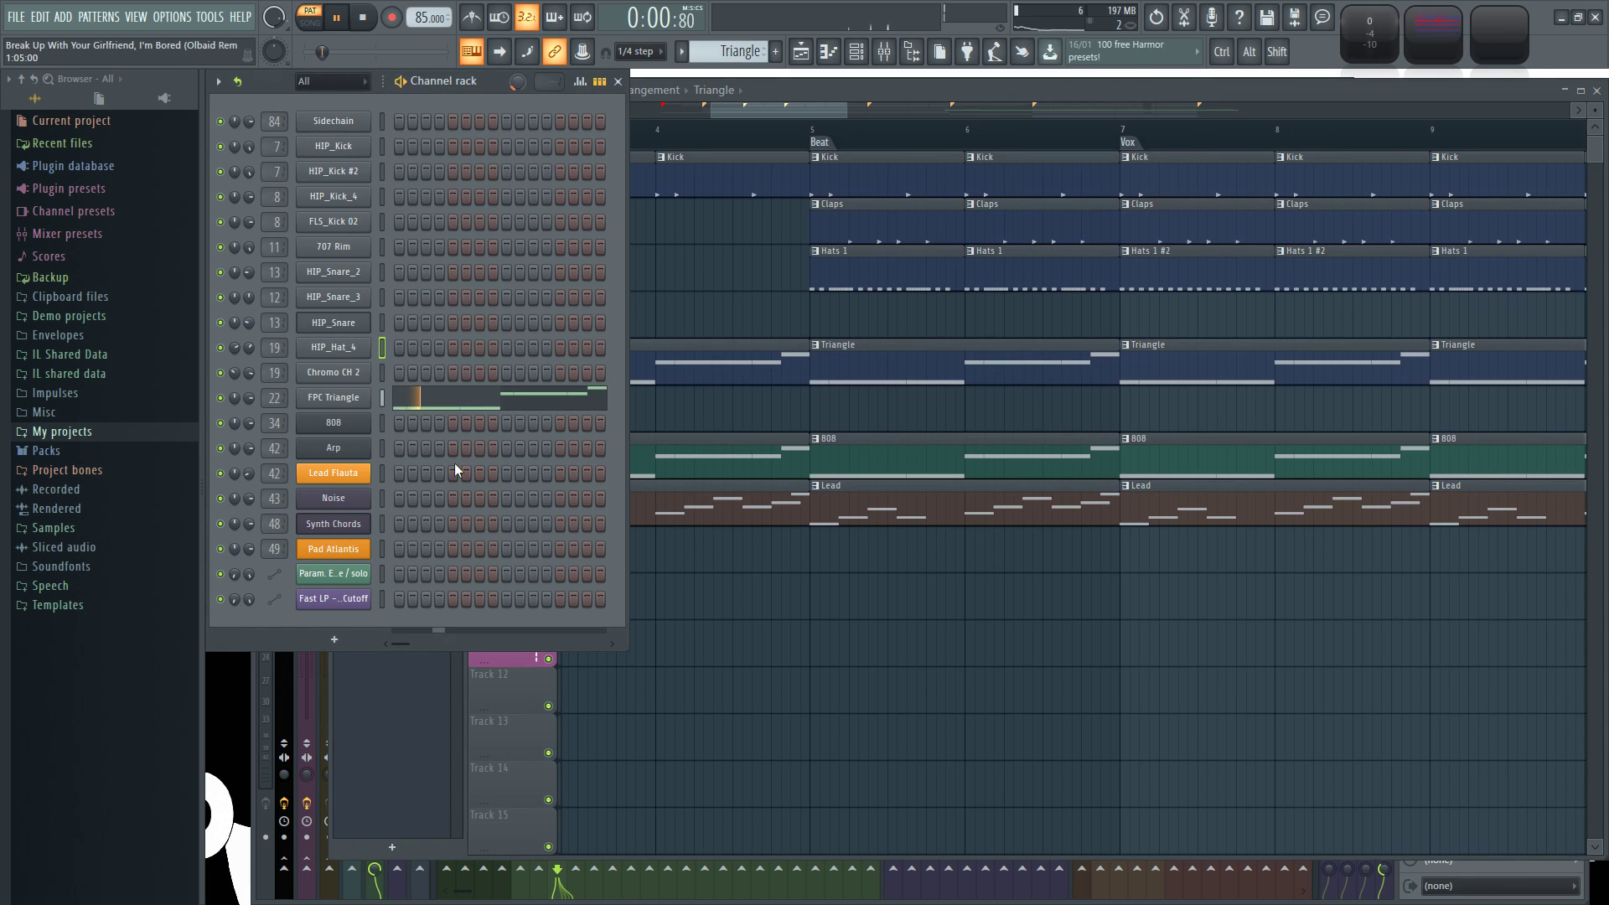
click(444, 408)
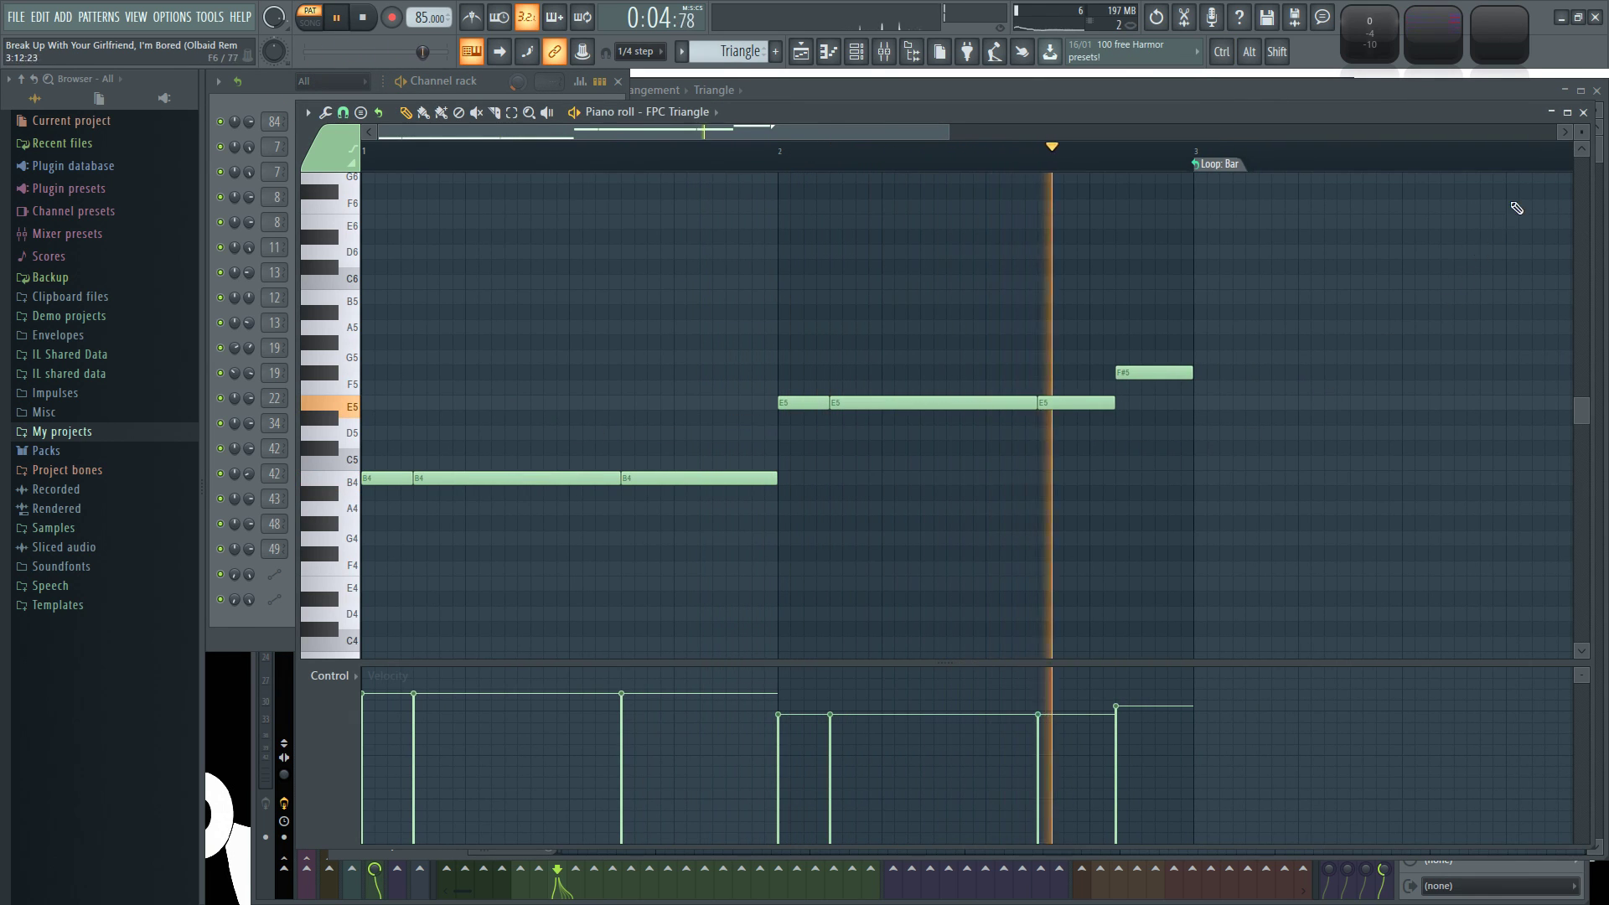
click(1582, 115)
Inspect the FPC Triangle channel's sample settings and return to the playlist.
click(350, 401)
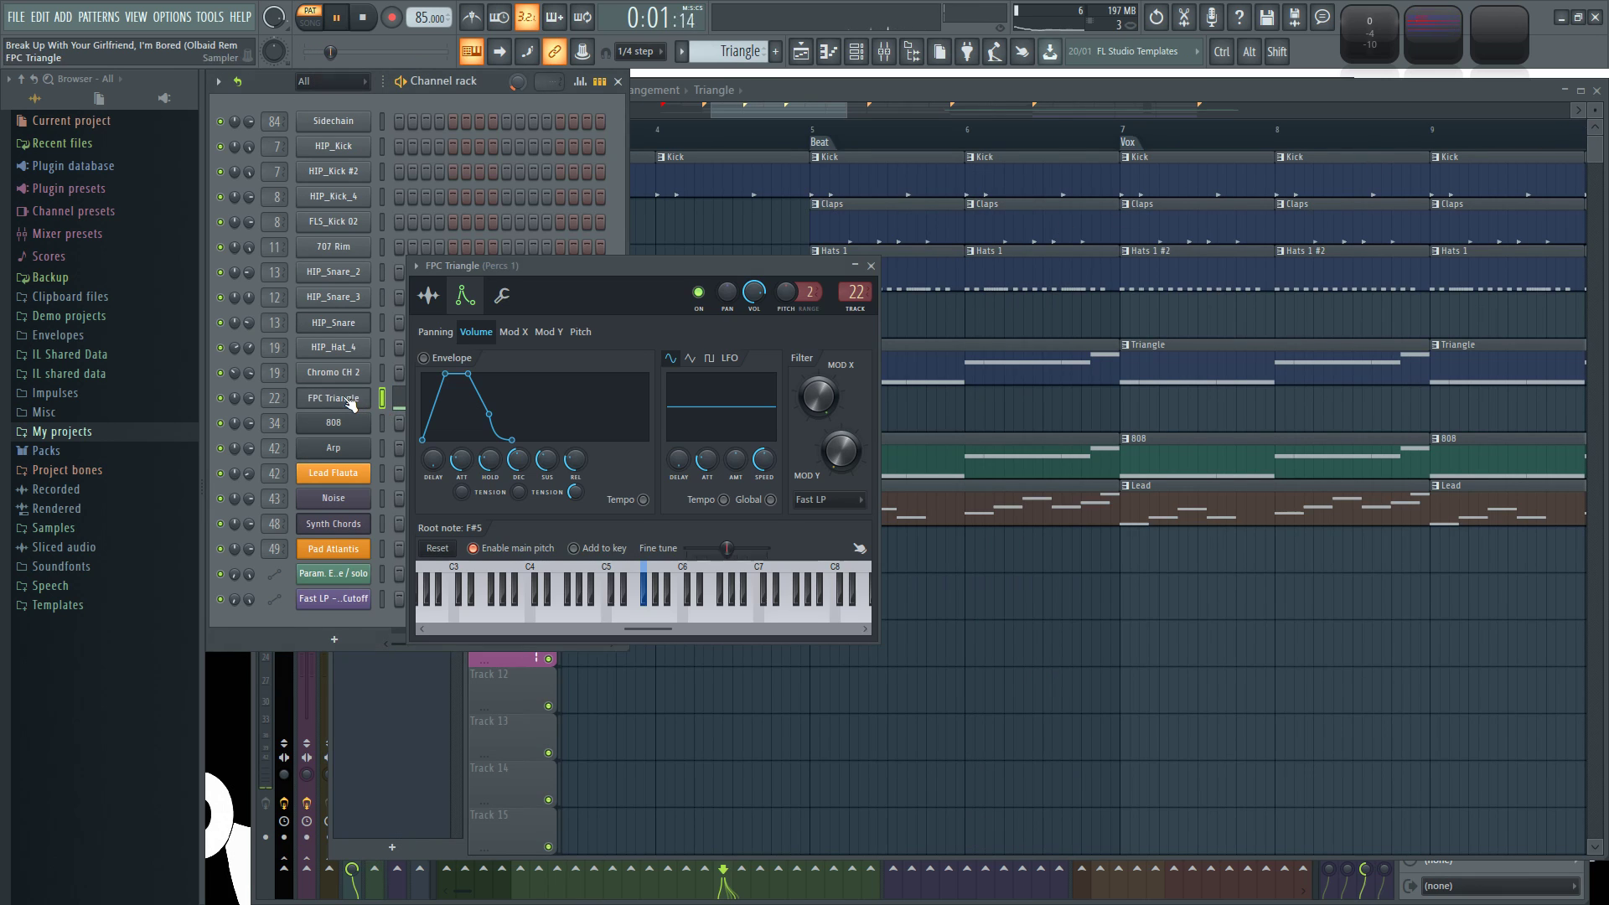
click(428, 295)
drag(500, 267, 724, 93)
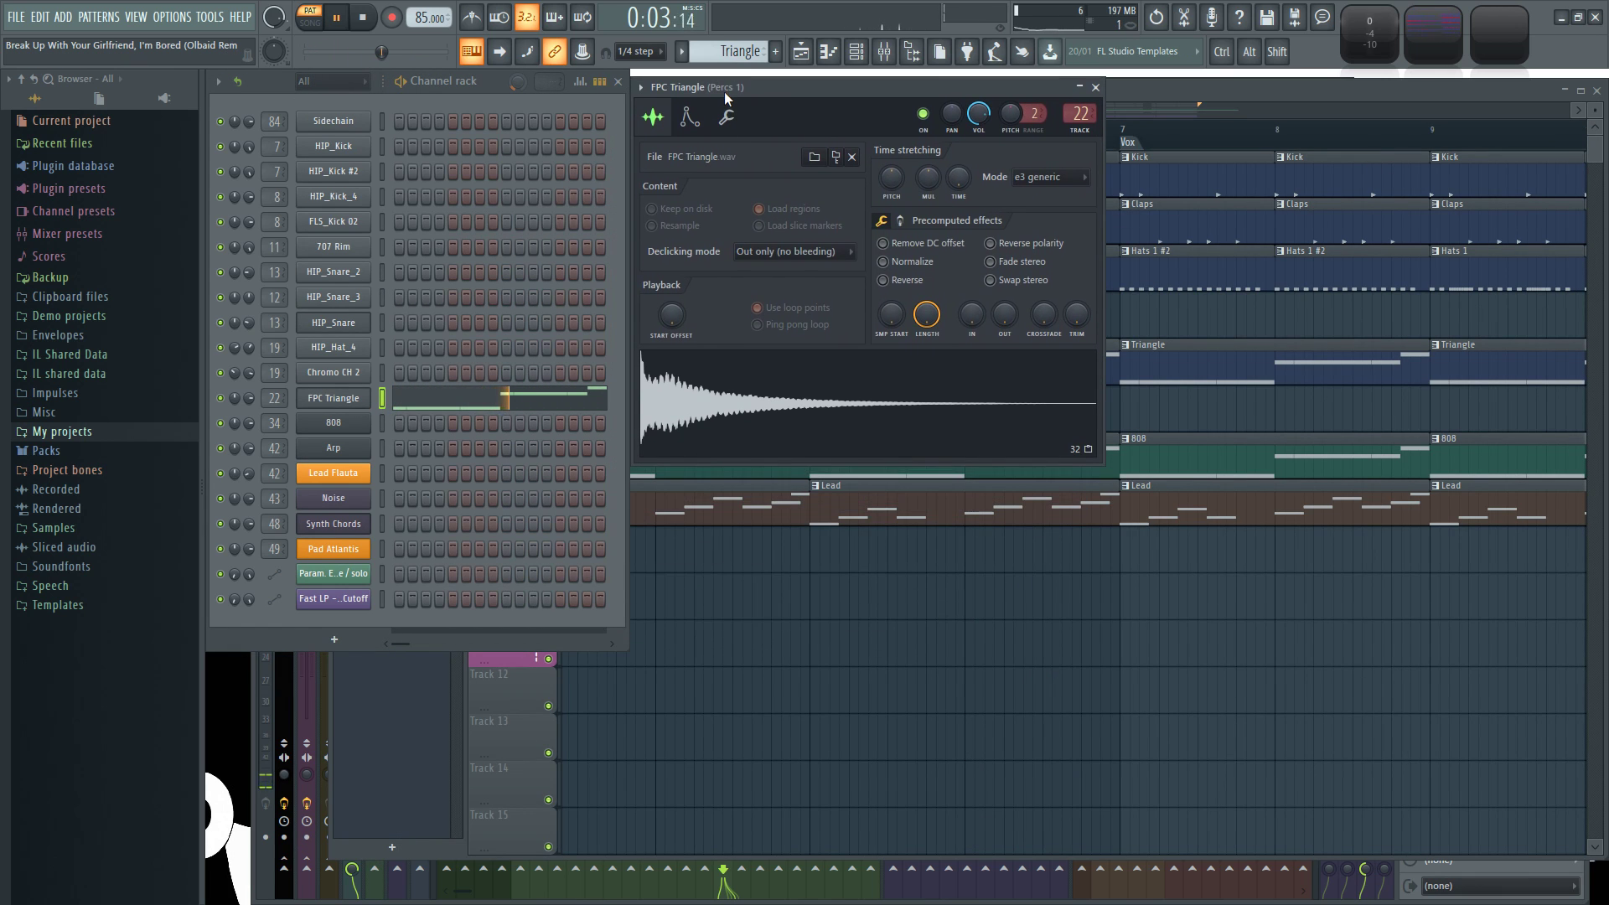
right_click(1031, 704)
Play the 808 pattern and show the 808 channel's Sytrus settings beside the channel rack.
scroll(721, 500, down, 2)
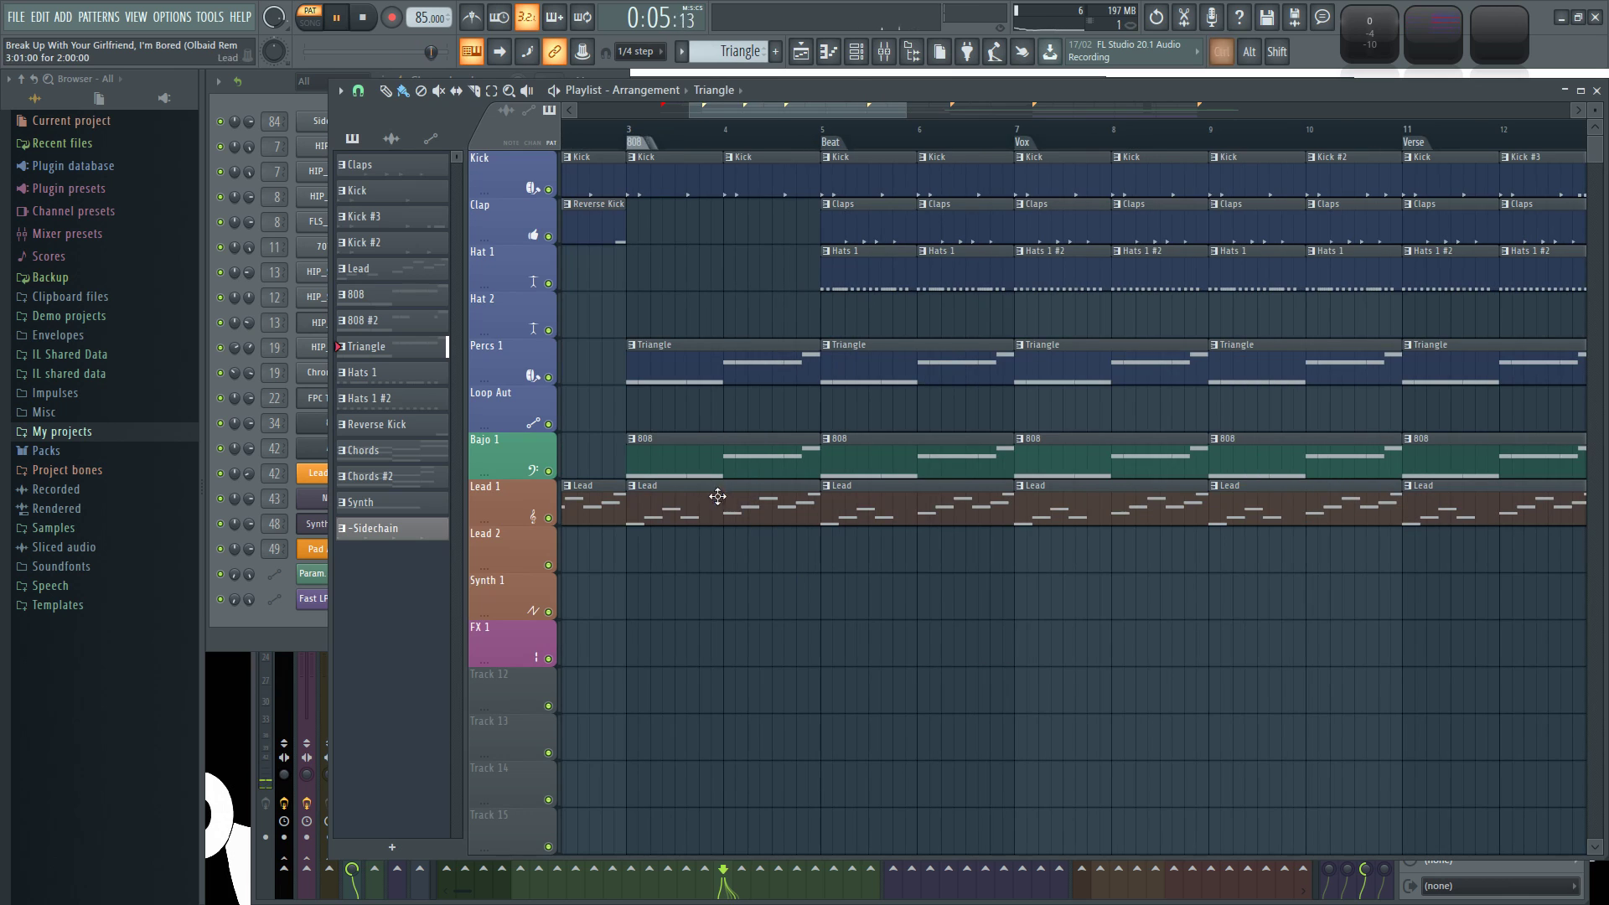
click(683, 457)
drag(639, 501, 712, 457)
click(283, 83)
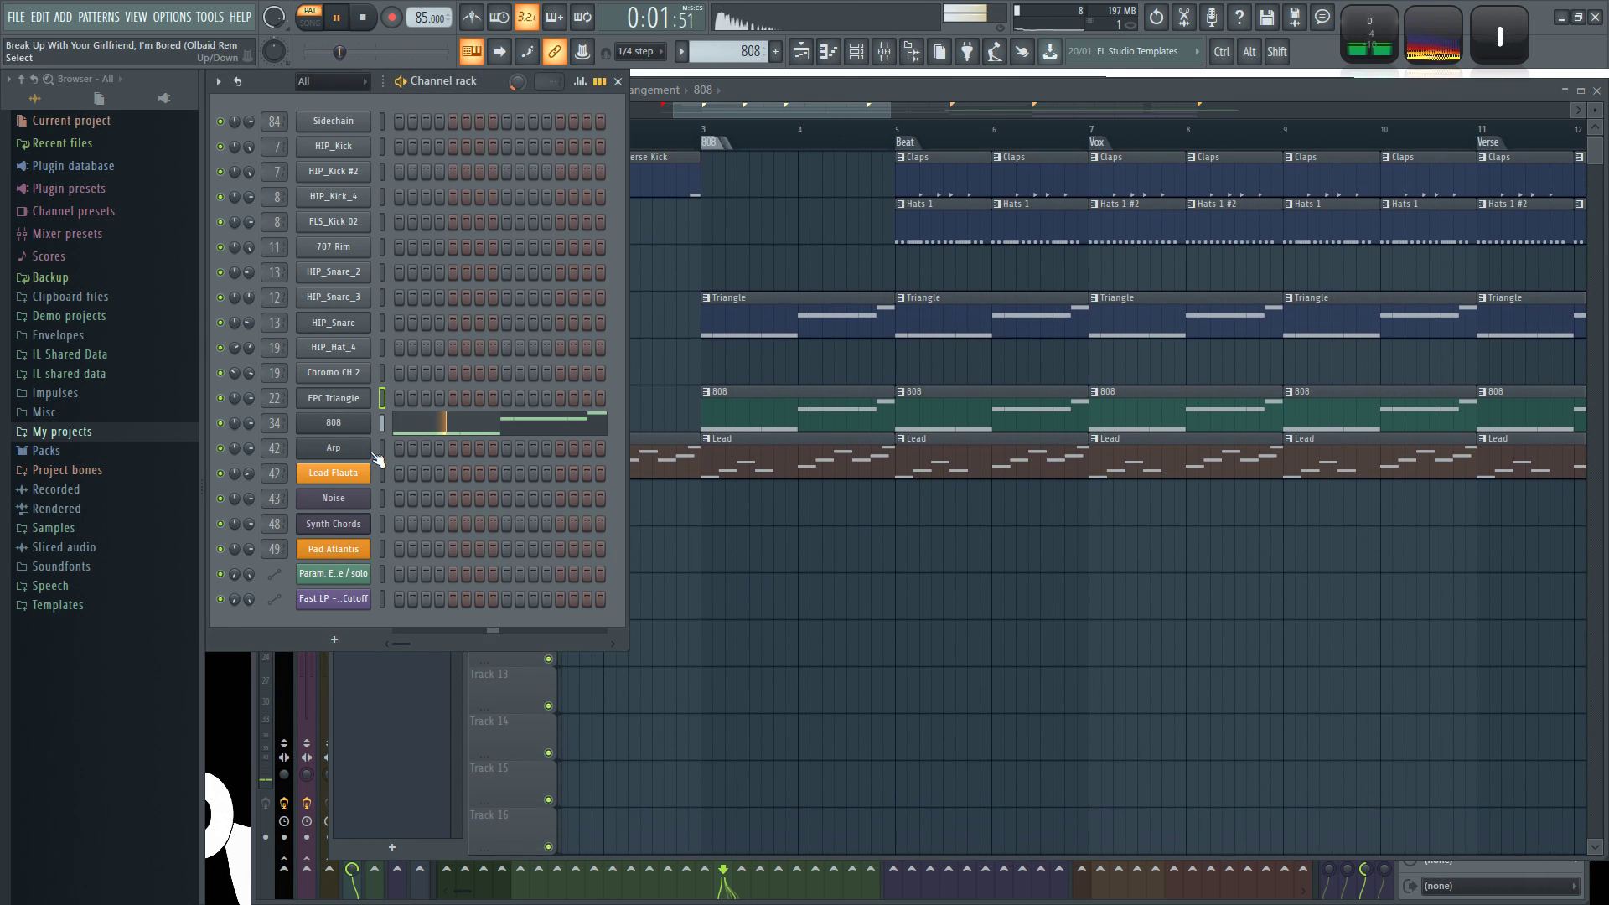
click(335, 429)
drag(795, 241, 752, 87)
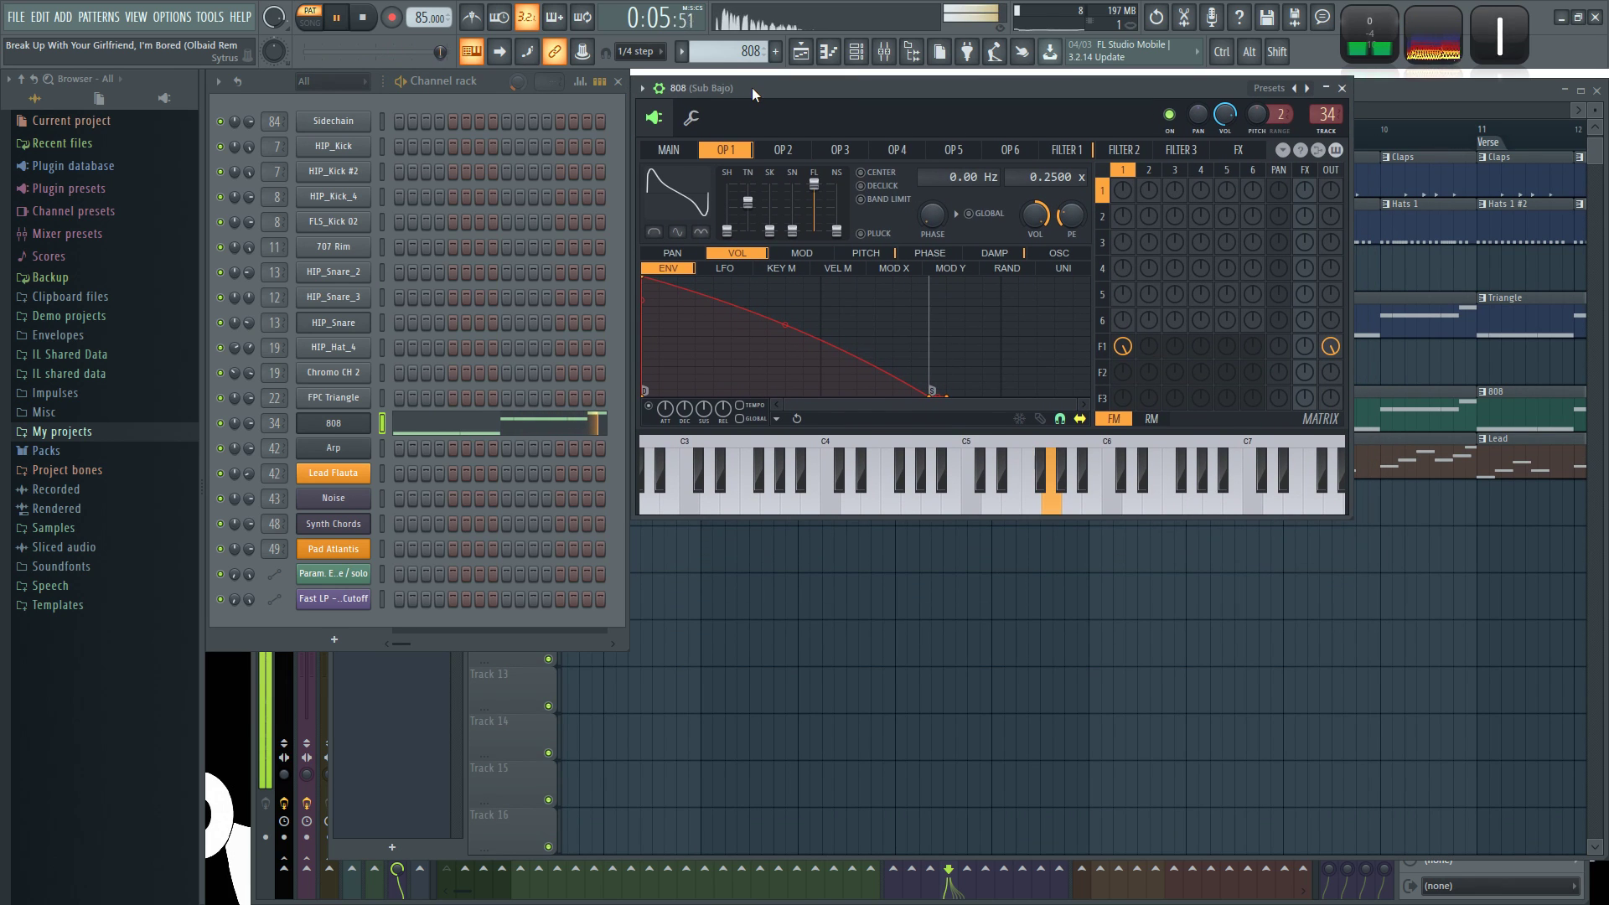
Review the 808 notes across both bars in the piano roll and return to the playlist.
click(499, 423)
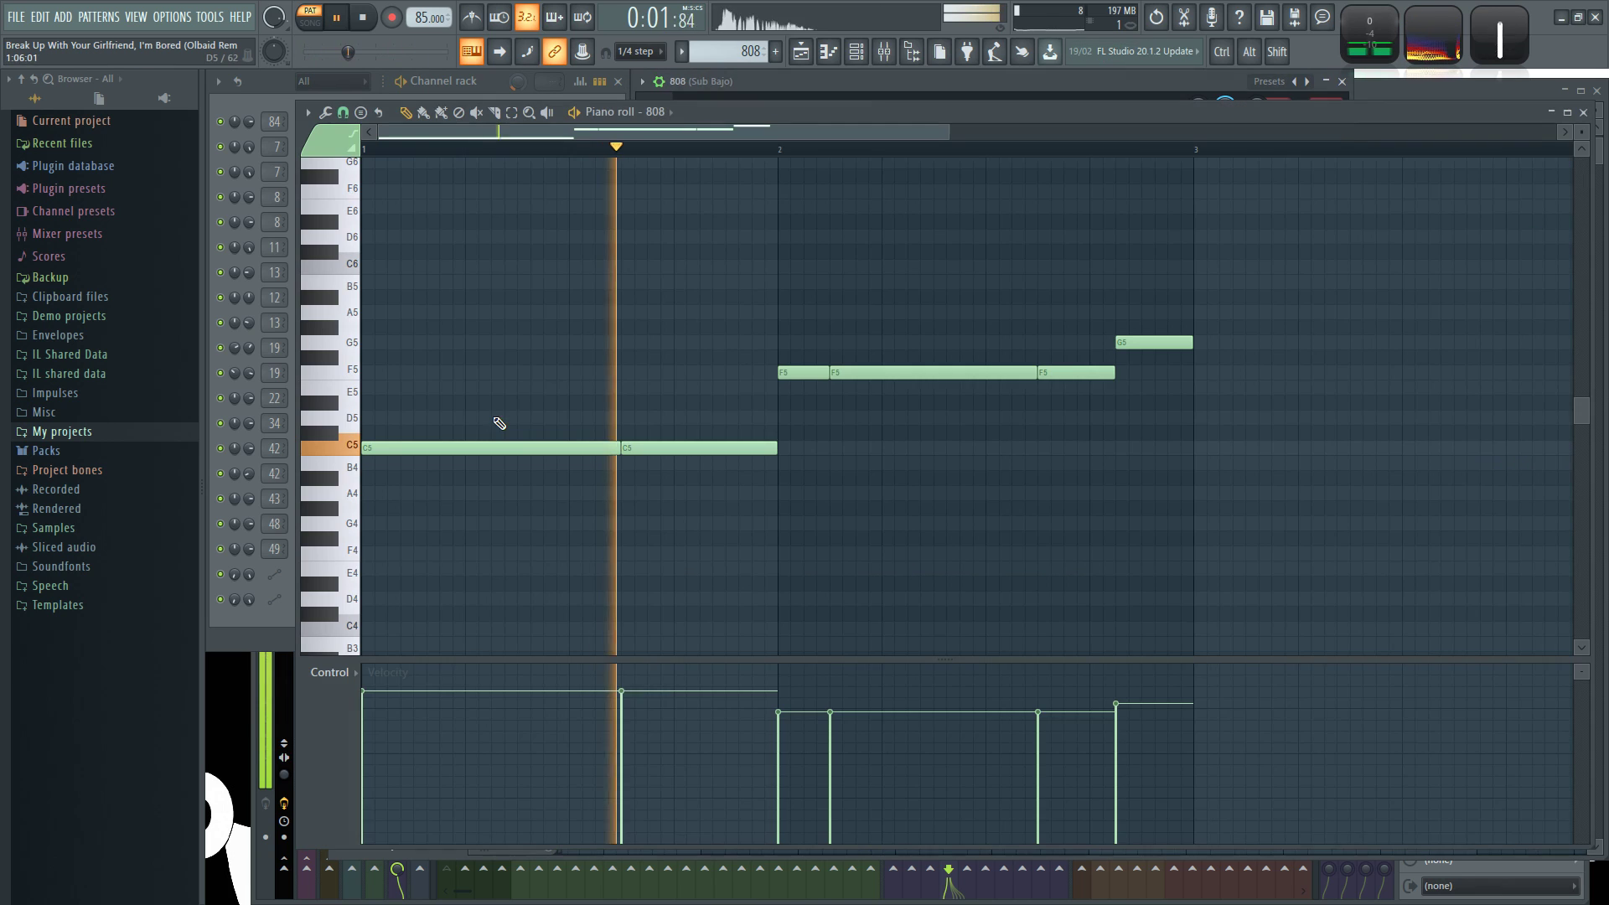
scroll(575, 330, down, 2)
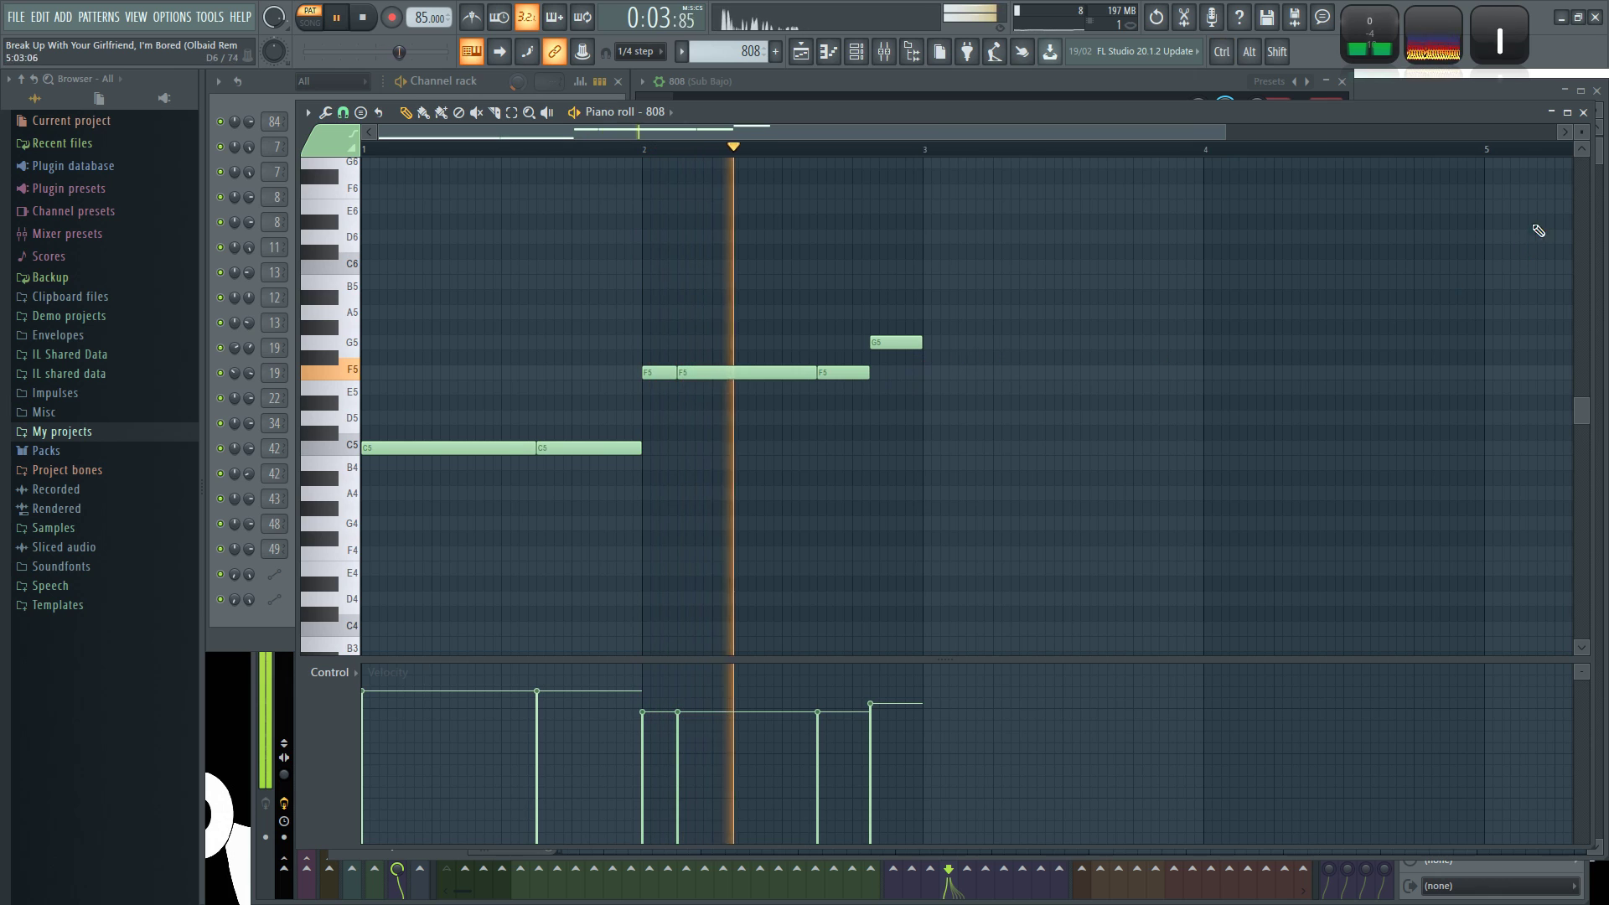
click(1584, 113)
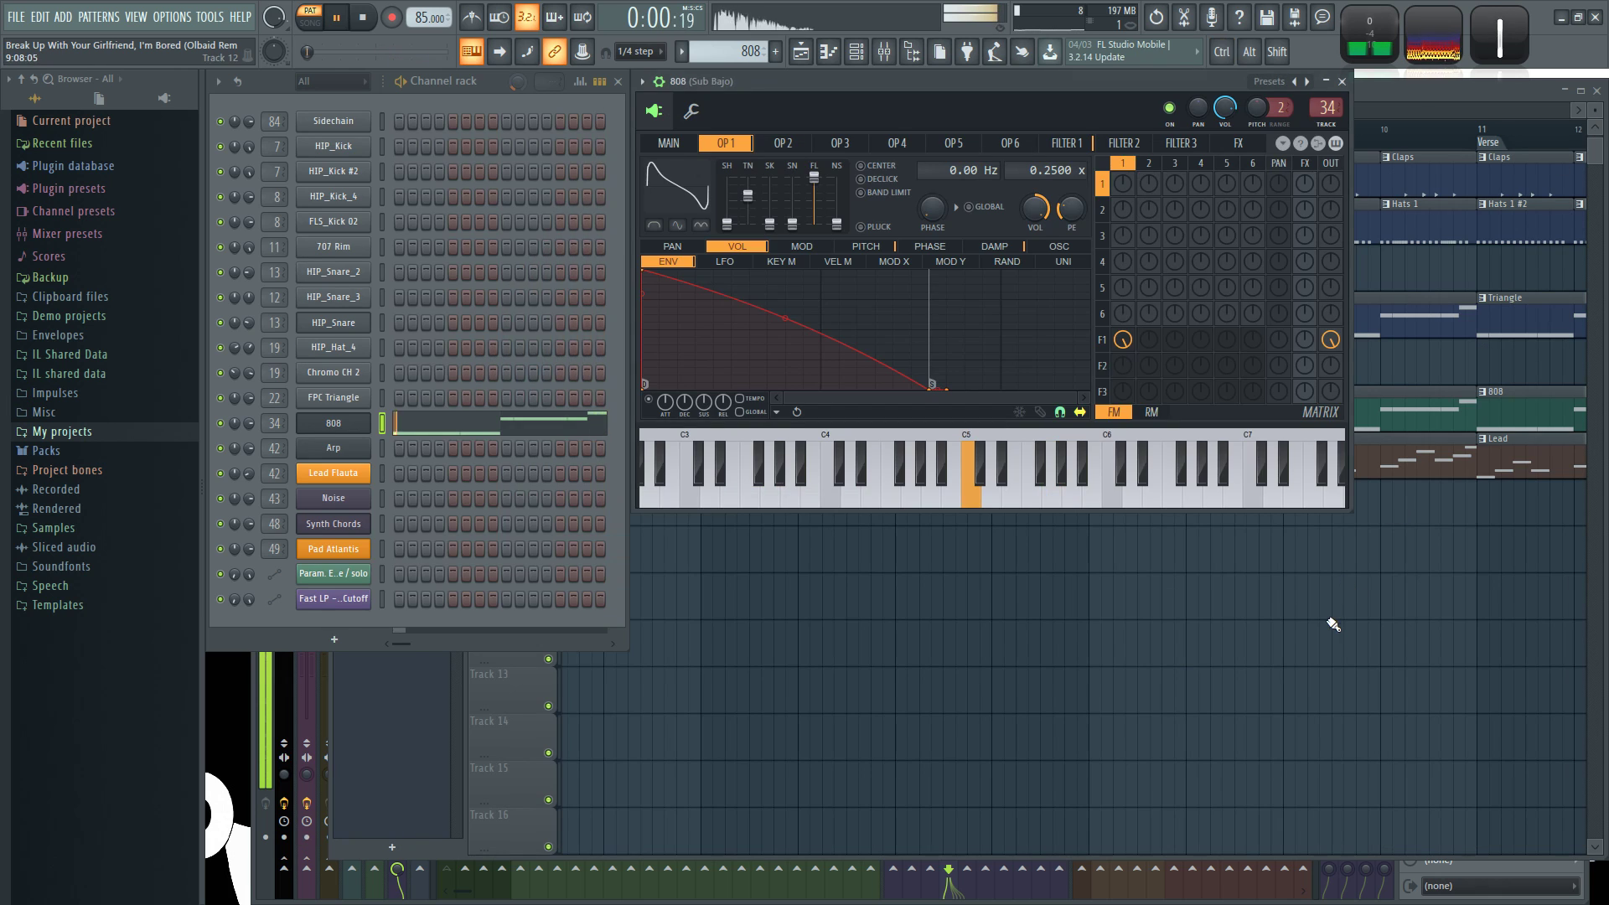
click(1332, 625)
Play the Lead pattern, showing the Arp channel's Sytrus settings and its notes in the piano roll.
key(space)
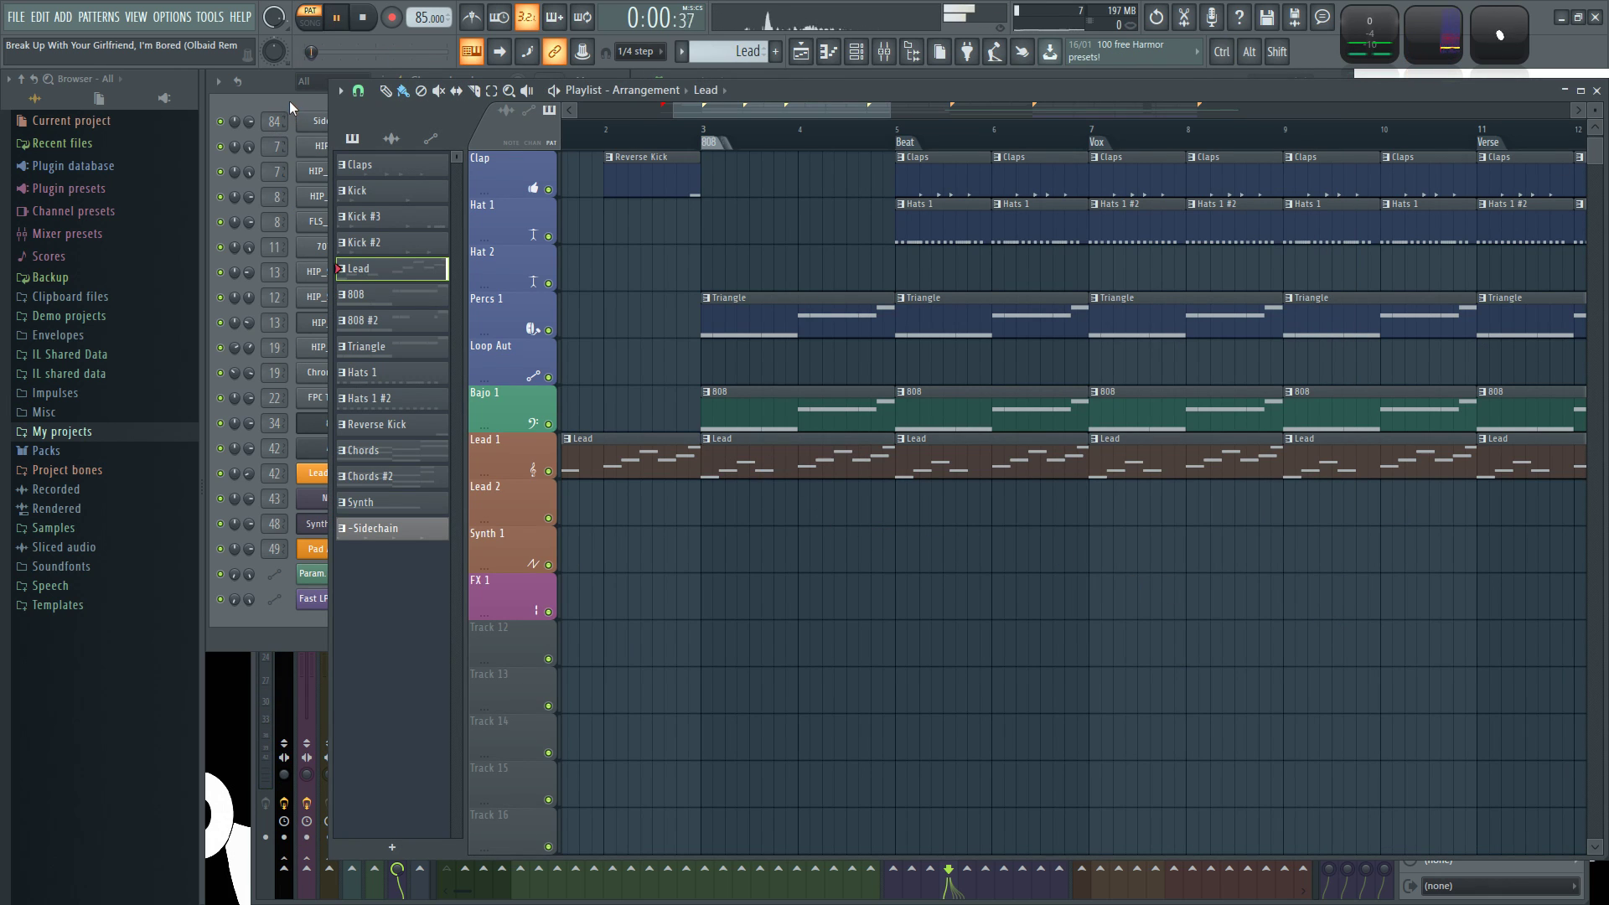
click(289, 102)
click(373, 449)
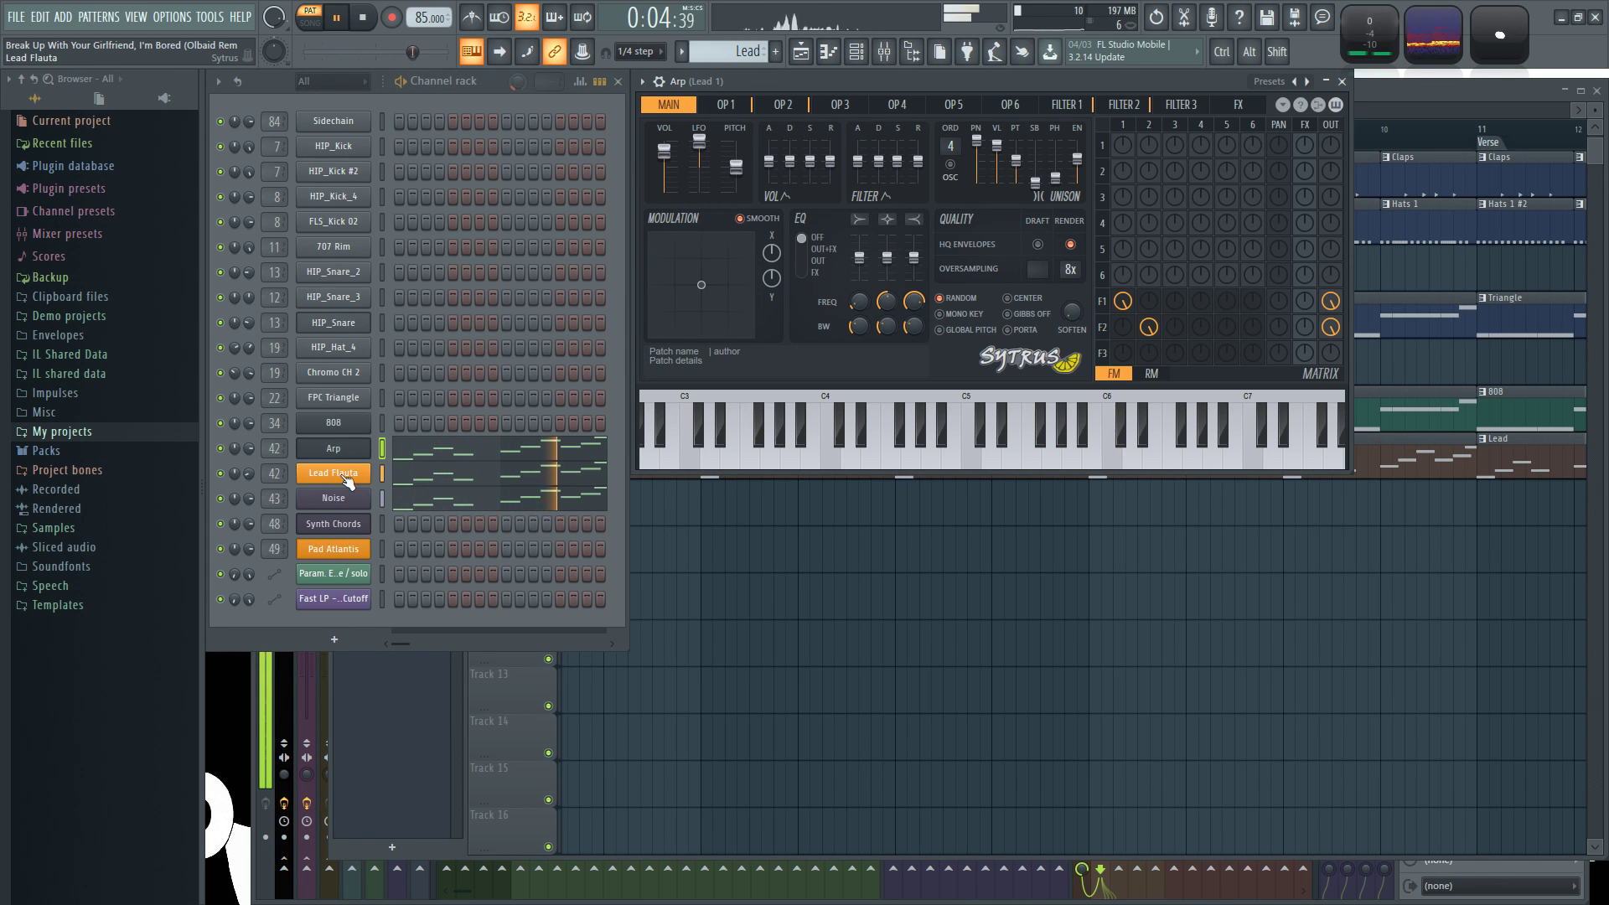
click(417, 457)
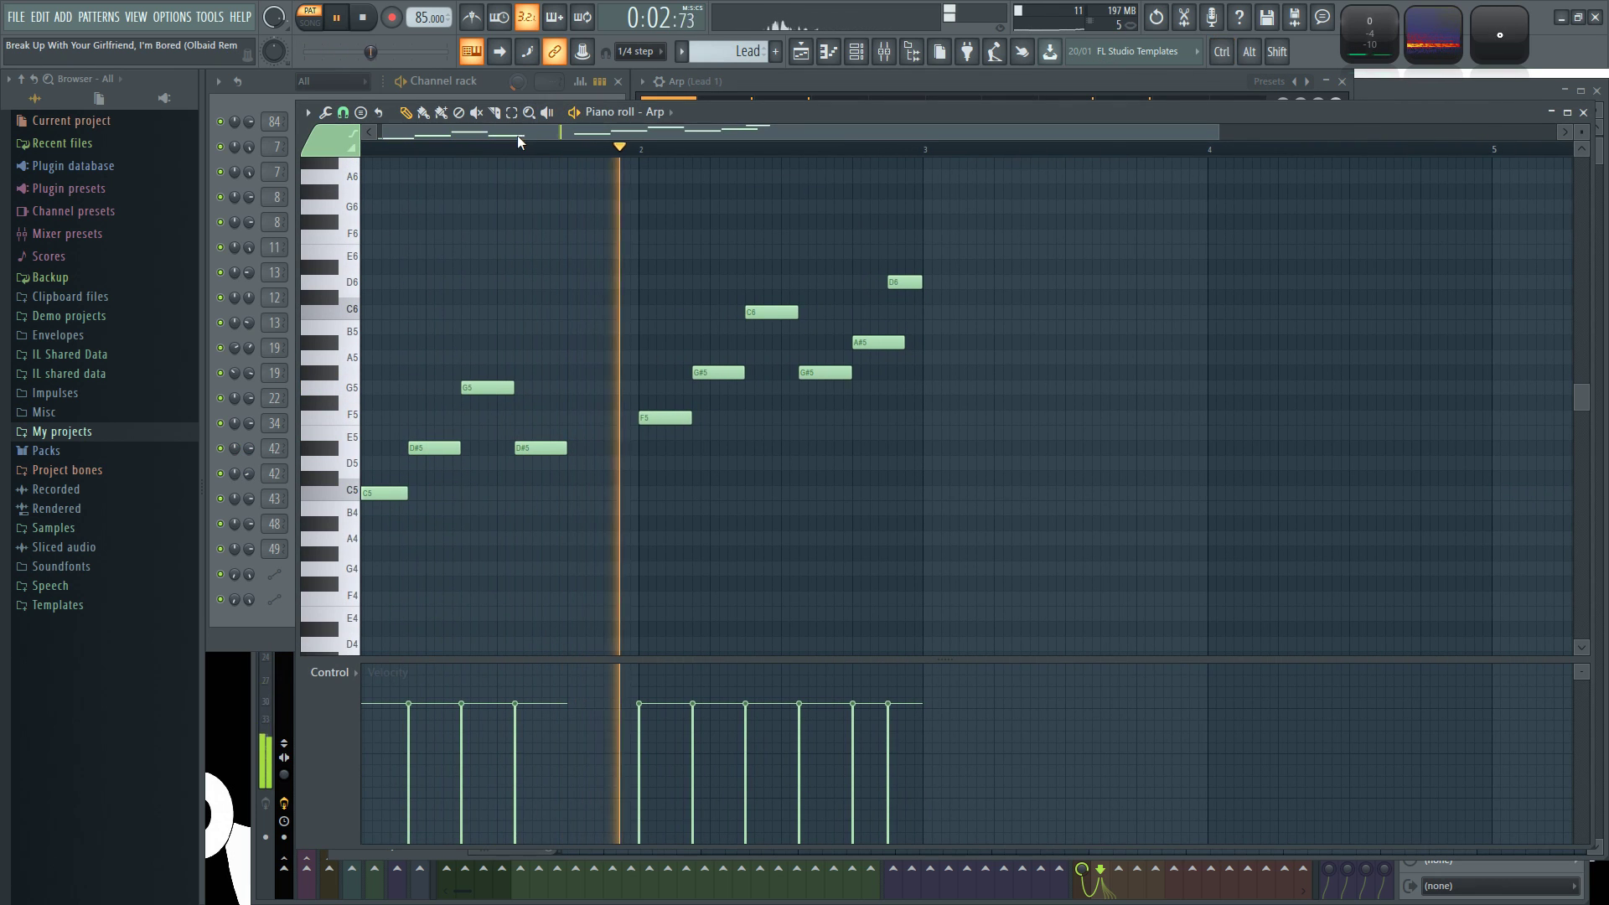
click(1584, 112)
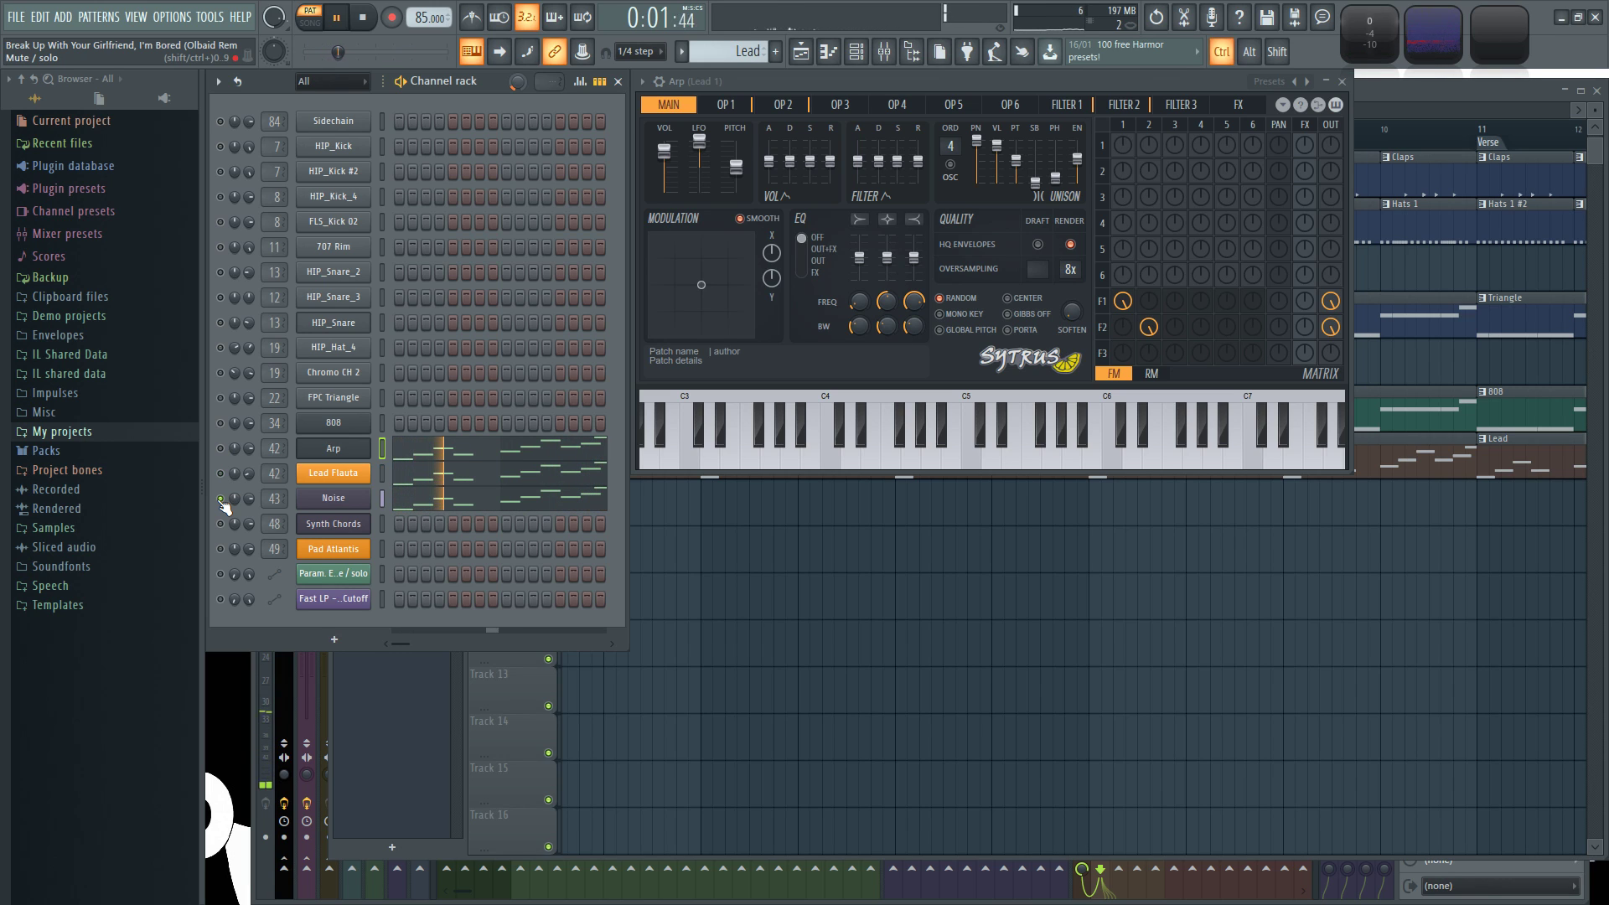
Play the Chords pattern from the Bridge section and review the Synth Chords notes in the piano roll.
key(F5)
scroll(905, 635, down, 2)
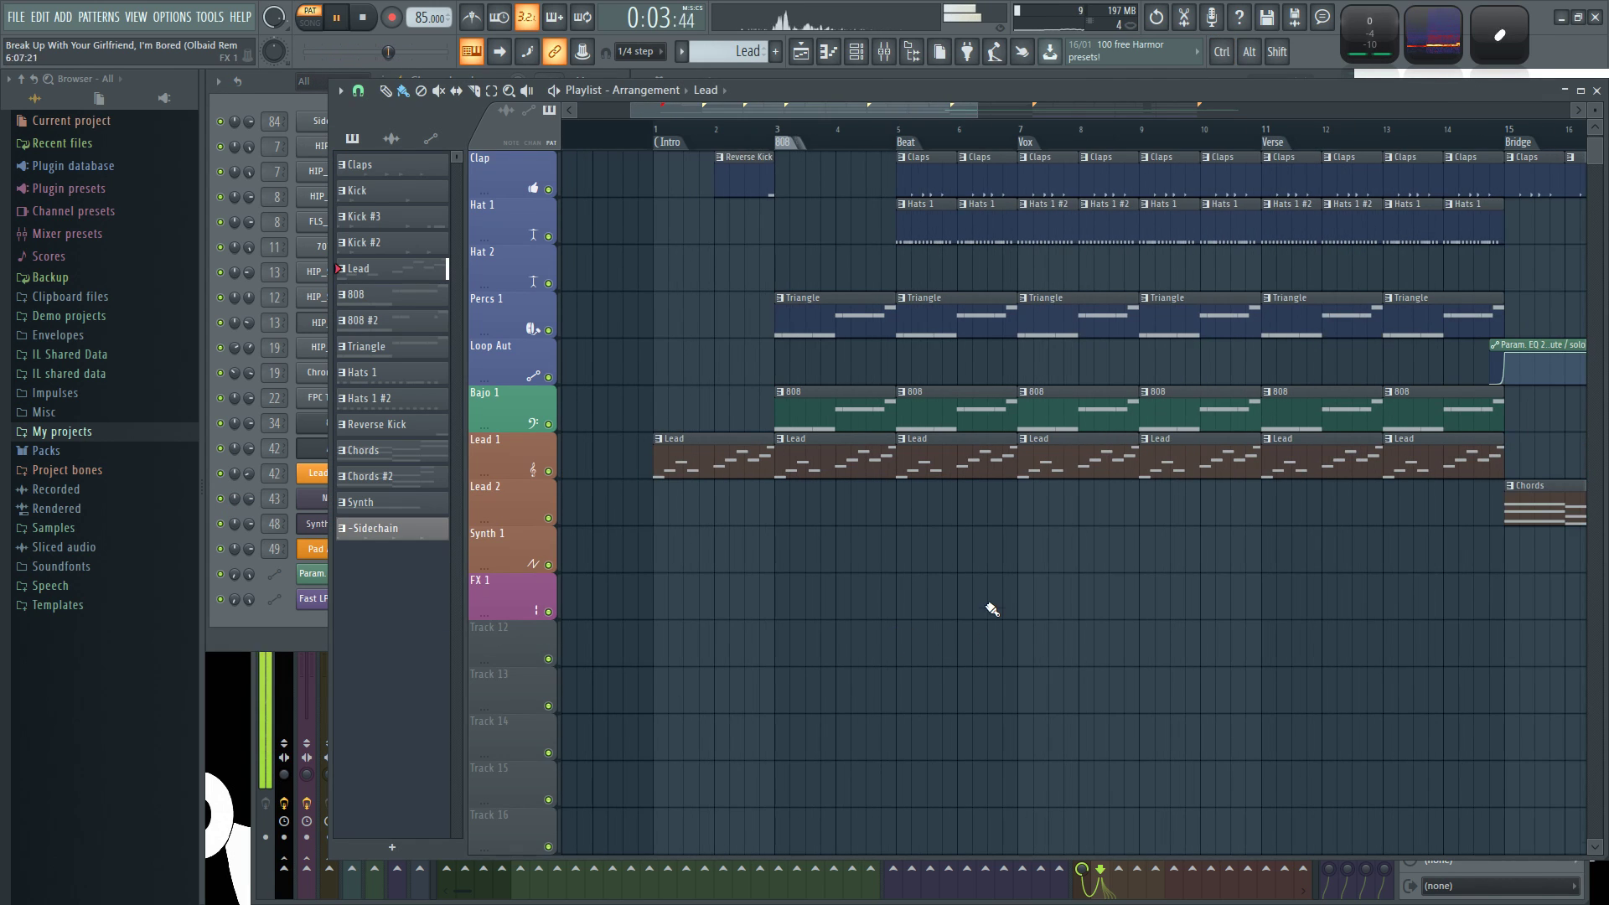
scroll(991, 611, down, 5)
drag(1139, 485, 807, 792)
drag(1216, 584, 1161, 570)
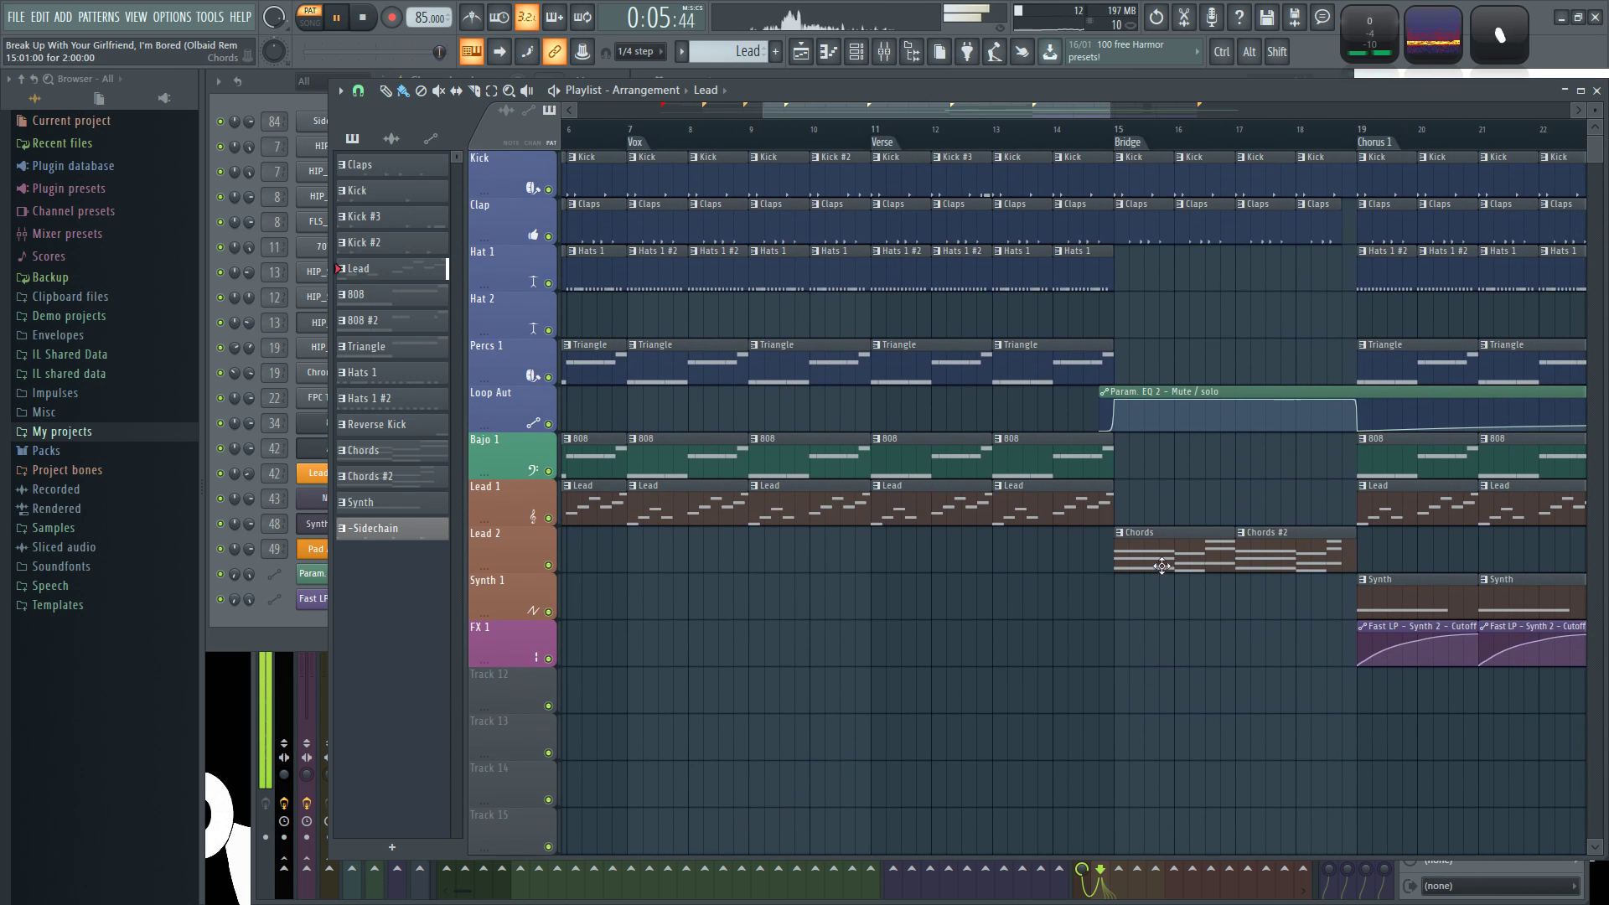
click(275, 81)
key(space)
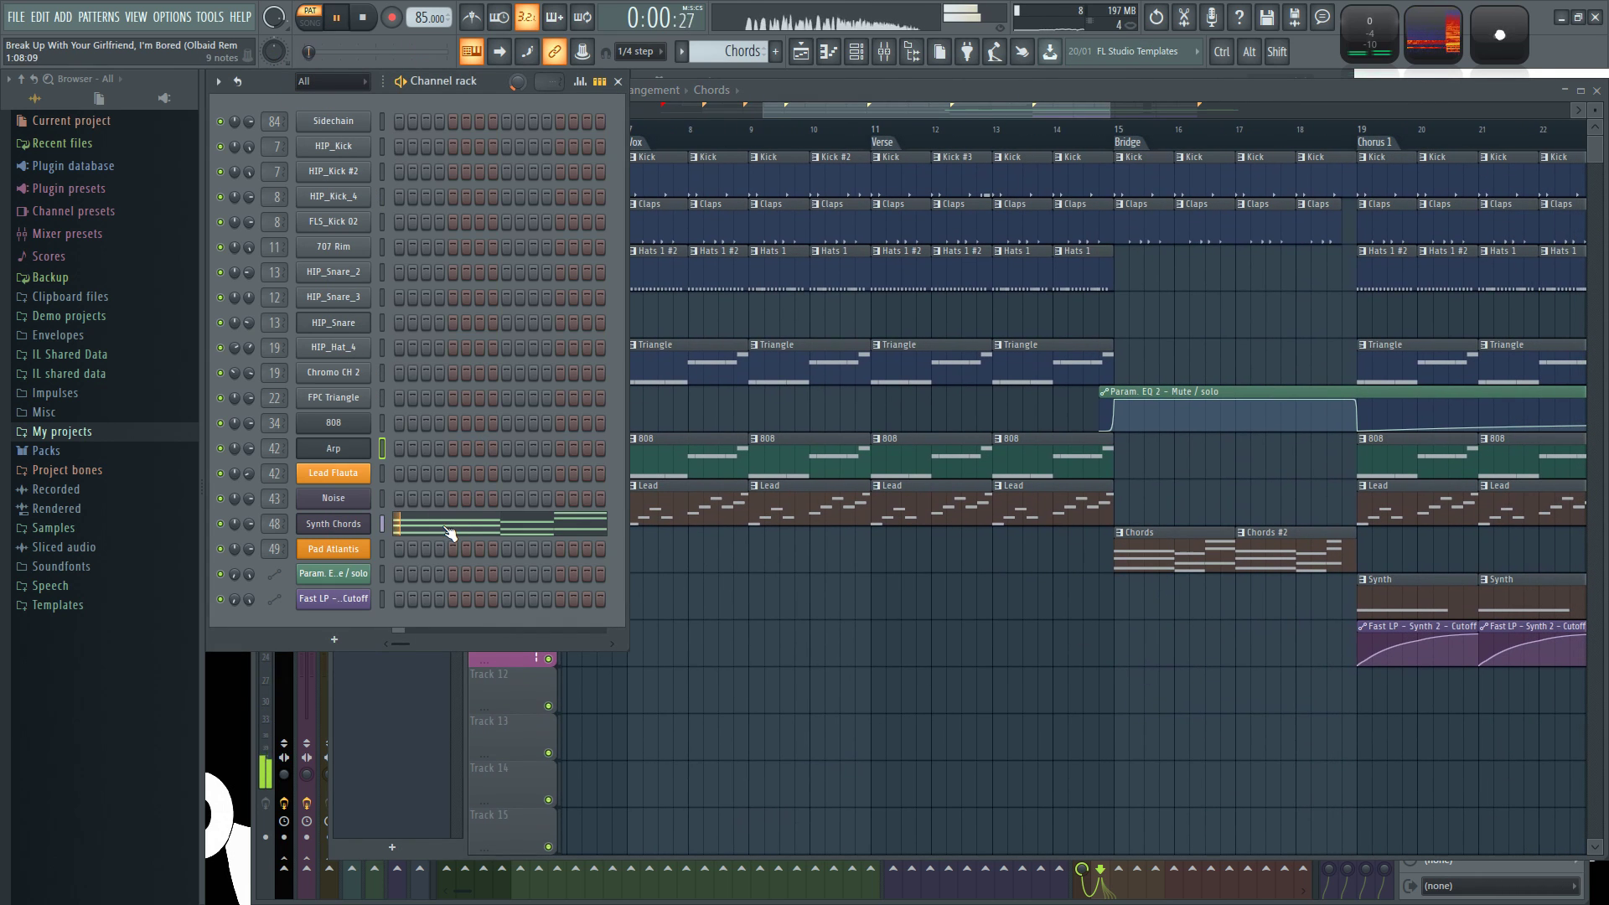
click(444, 533)
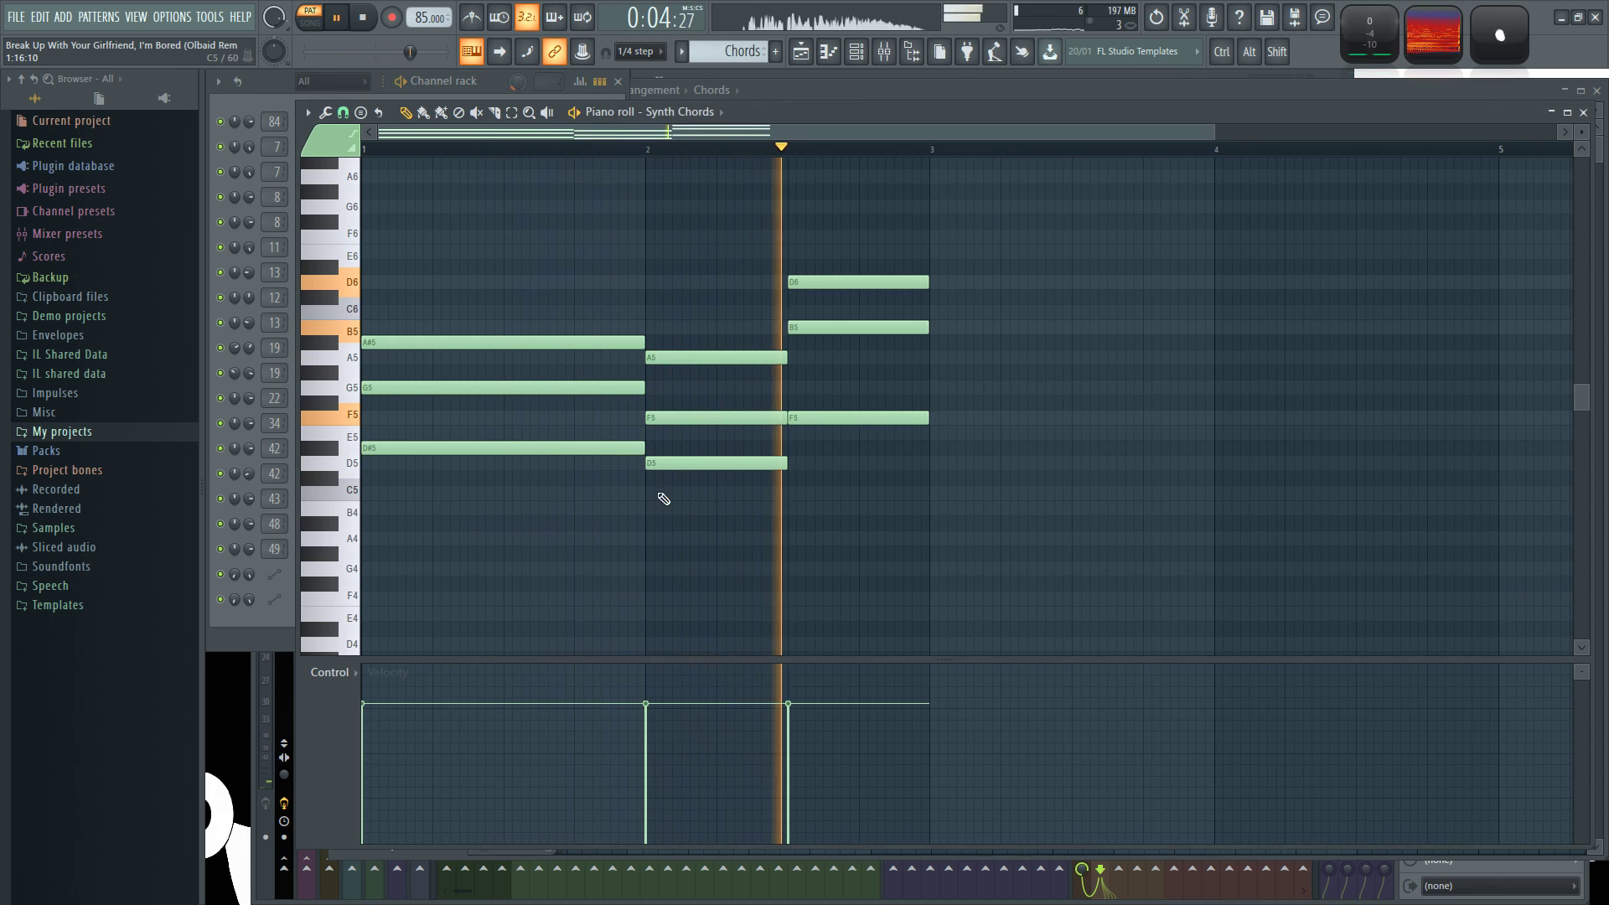
click(1583, 111)
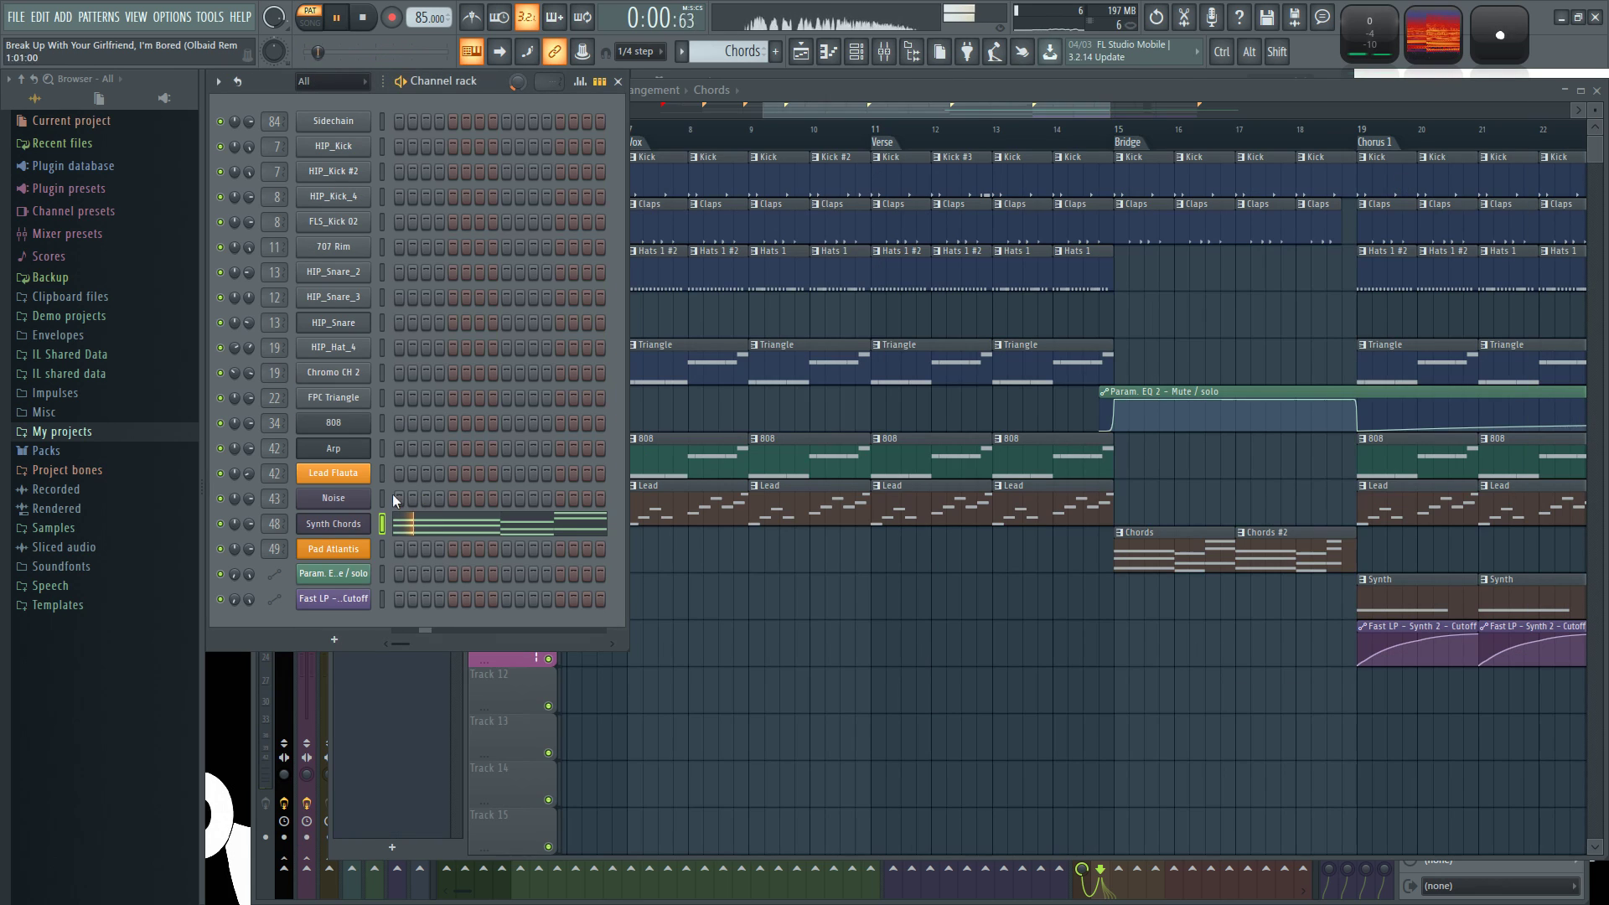
View the Synth Chords channel's instrument settings and return to the playlist.
click(328, 525)
drag(678, 189, 714, 83)
right_click(925, 630)
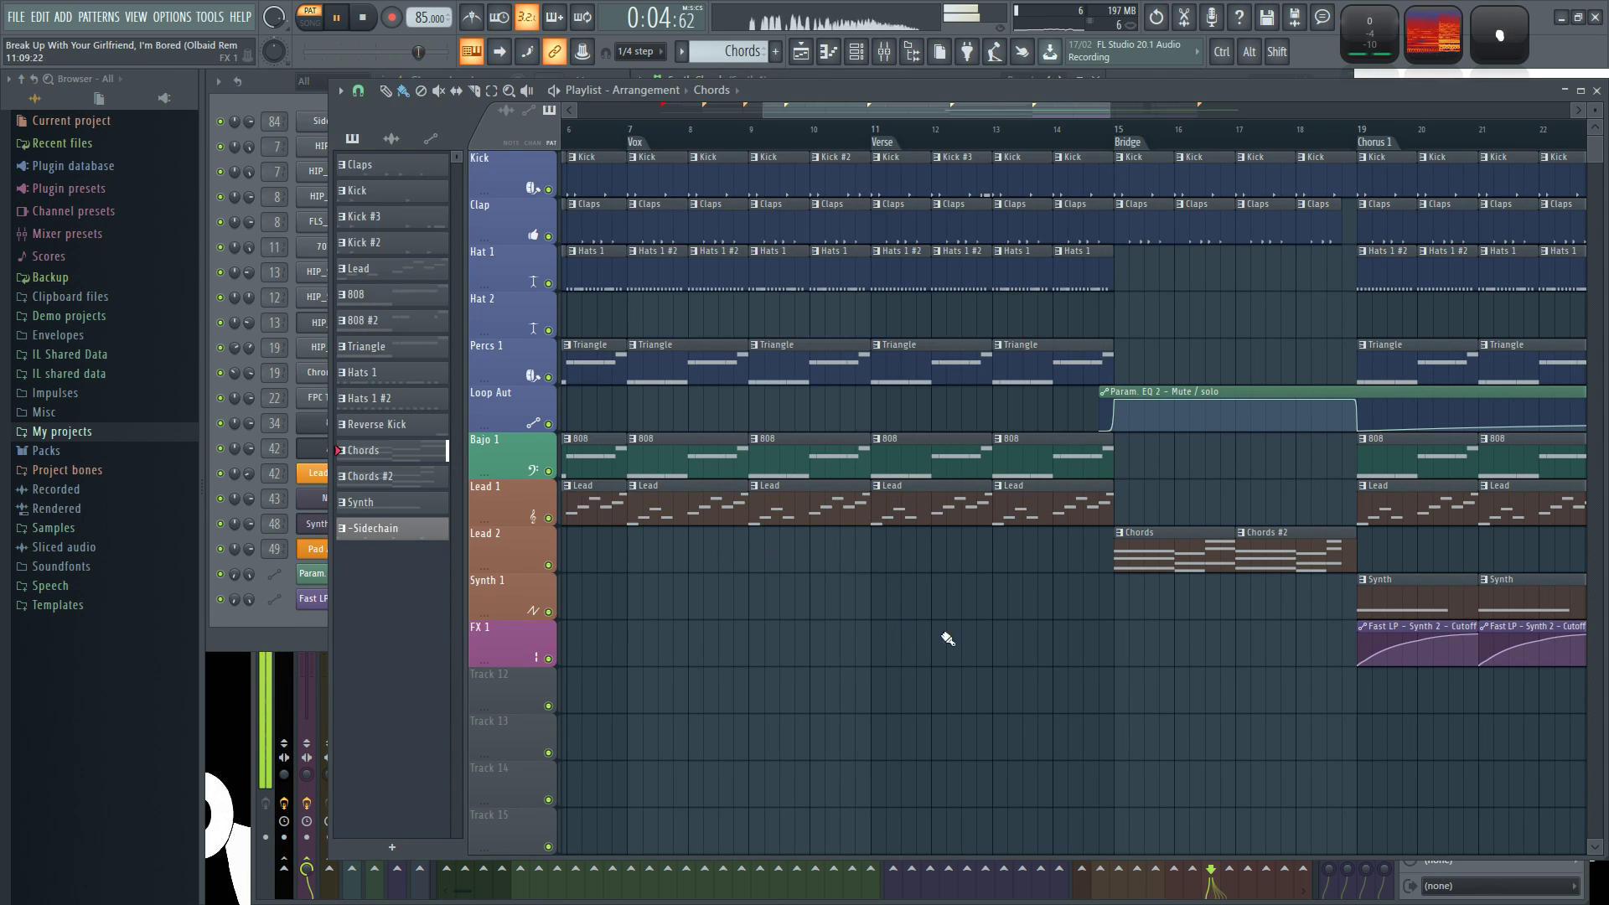
Play the Synth pattern from the Chorus 1 section of the playlist.
scroll(1089, 675, down, 1)
drag(1106, 682, 828, 638)
key(space)
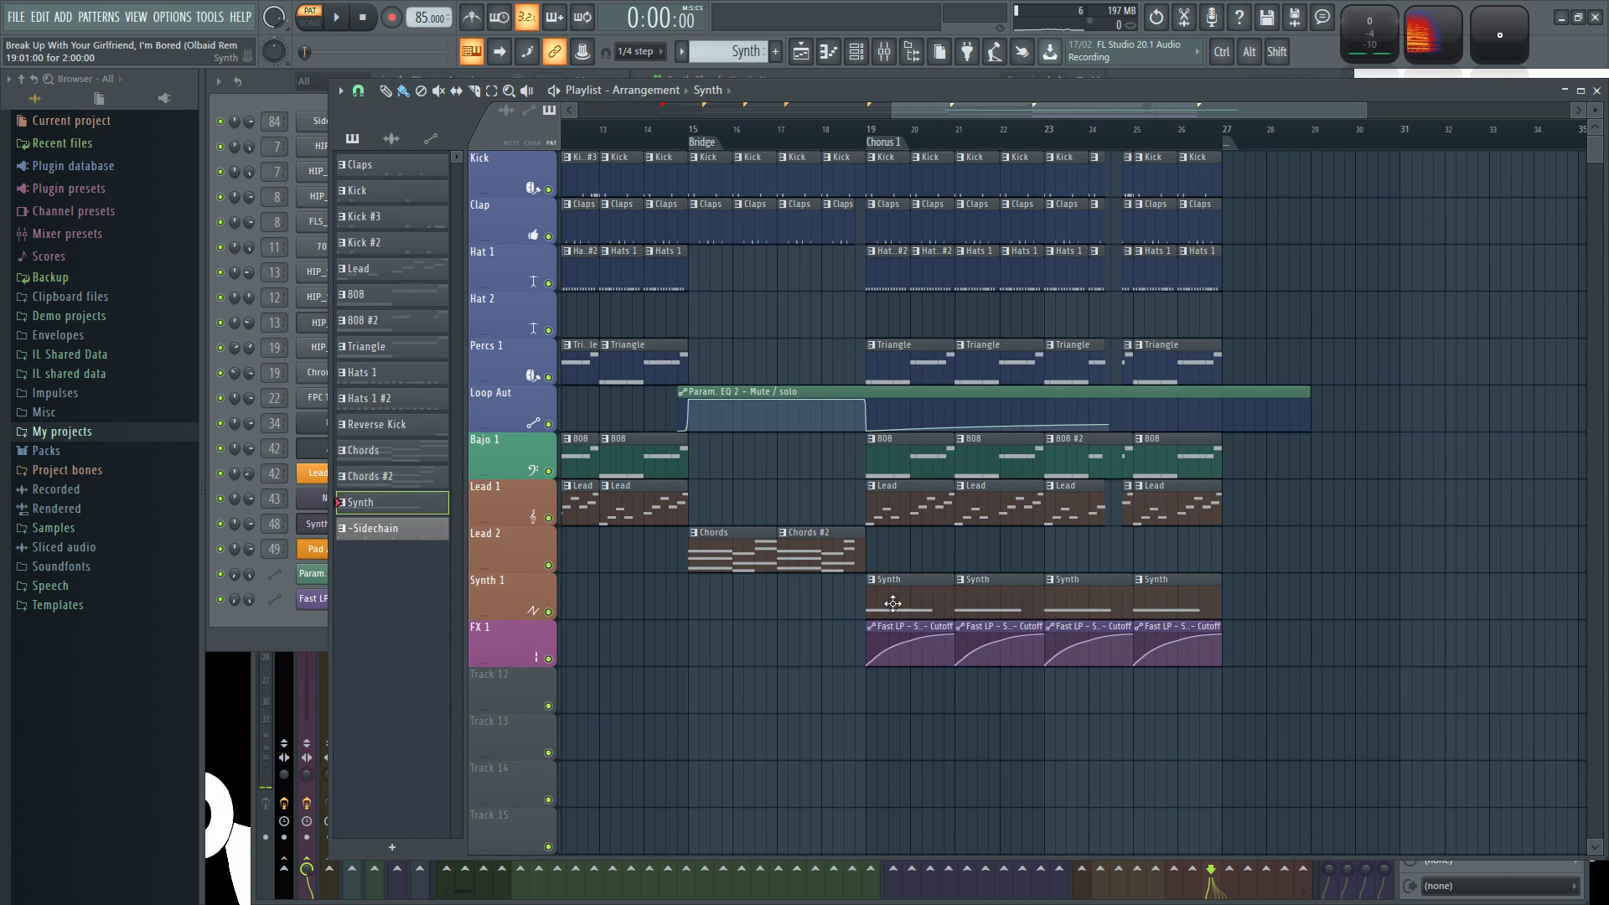
Review the Pad Atlantis channel's instrument settings from the channel rack and return to the playlist.
click(310, 92)
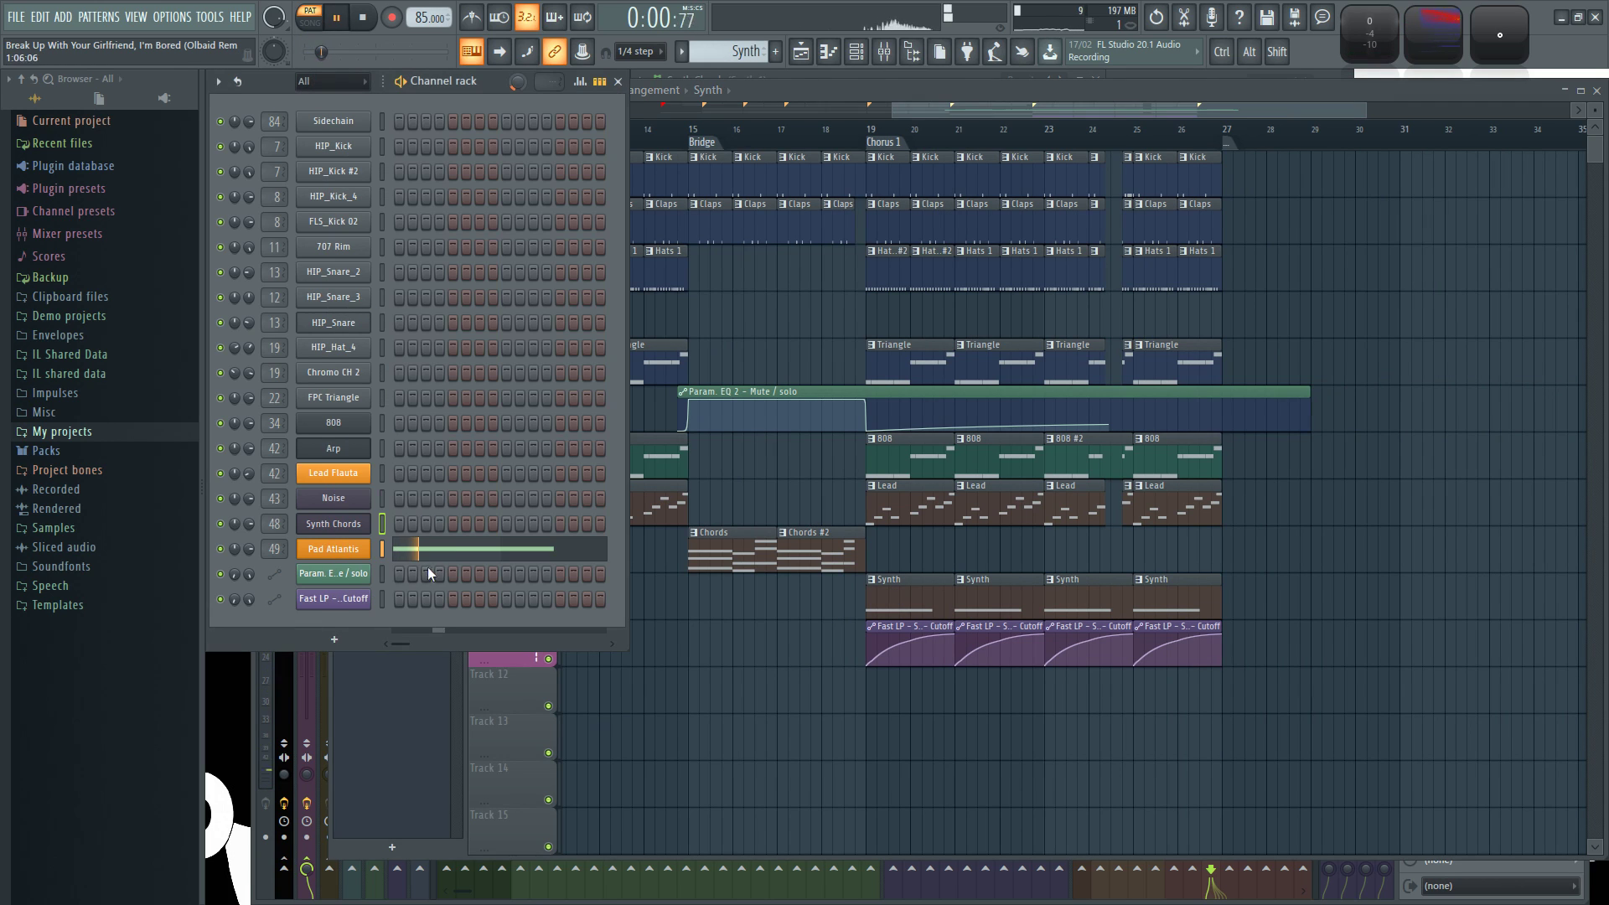
click(346, 552)
click(786, 116)
click(842, 116)
click(896, 116)
click(672, 116)
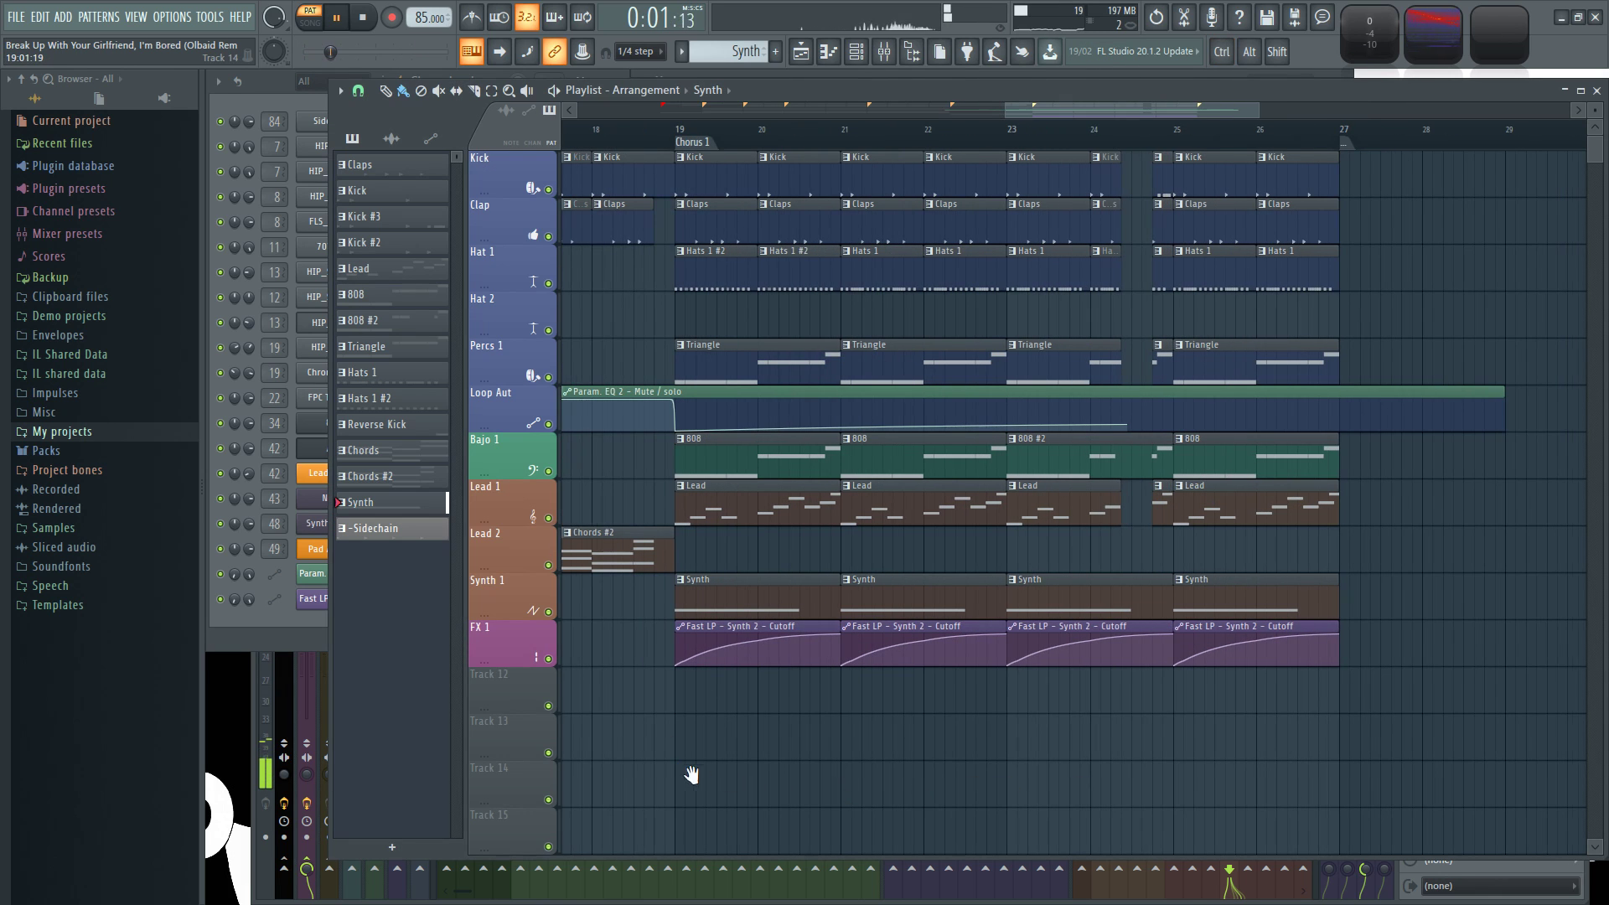
Play the full arrangement in song mode from the Intro marker.
drag(692, 775, 1131, 754)
scroll(770, 781, down, 6)
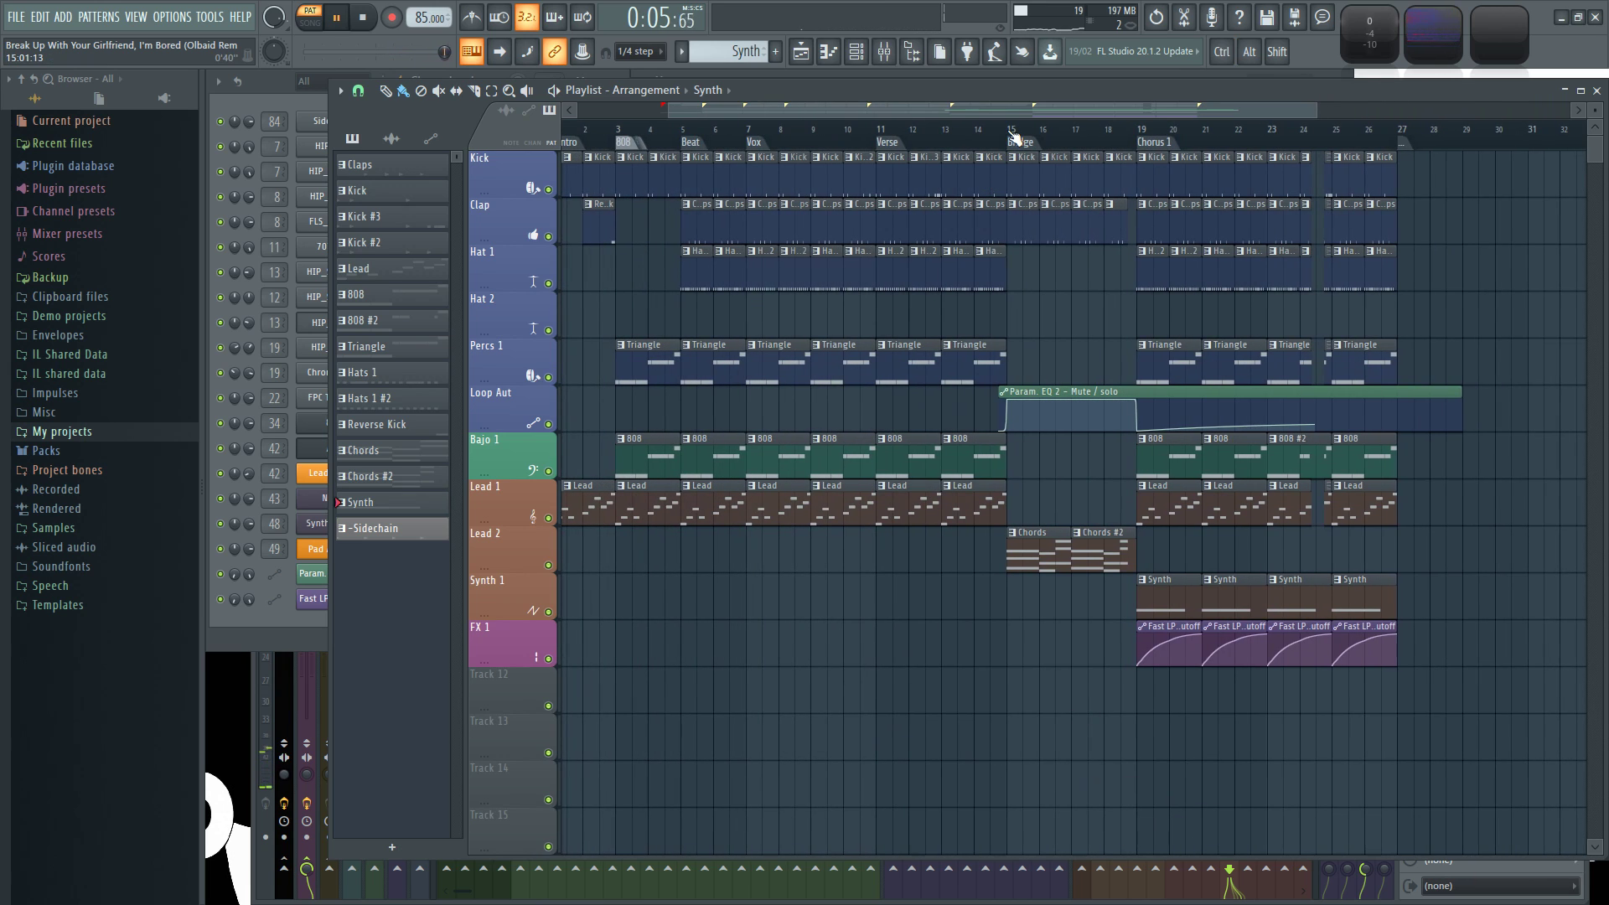
drag(704, 111, 613, 130)
key(space)
scroll(847, 637, up, 2)
Inspect the Lead 1 mixer track's Fruity Reeverb 2 and Fruity parametric EQ 2 settings during playback.
key(F9)
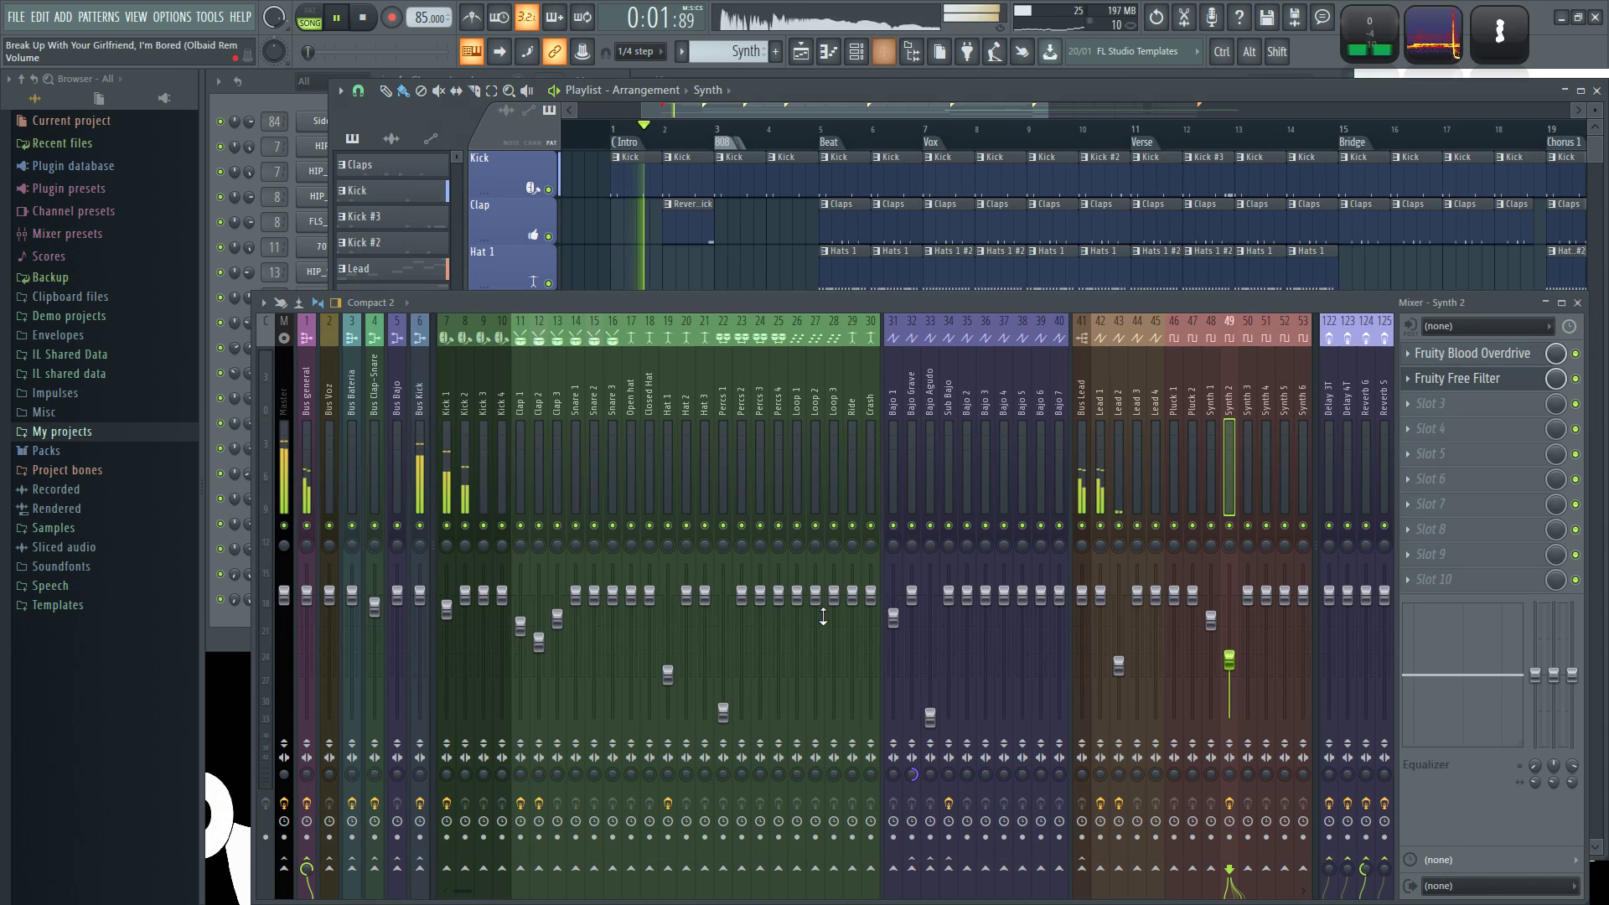
click(1100, 391)
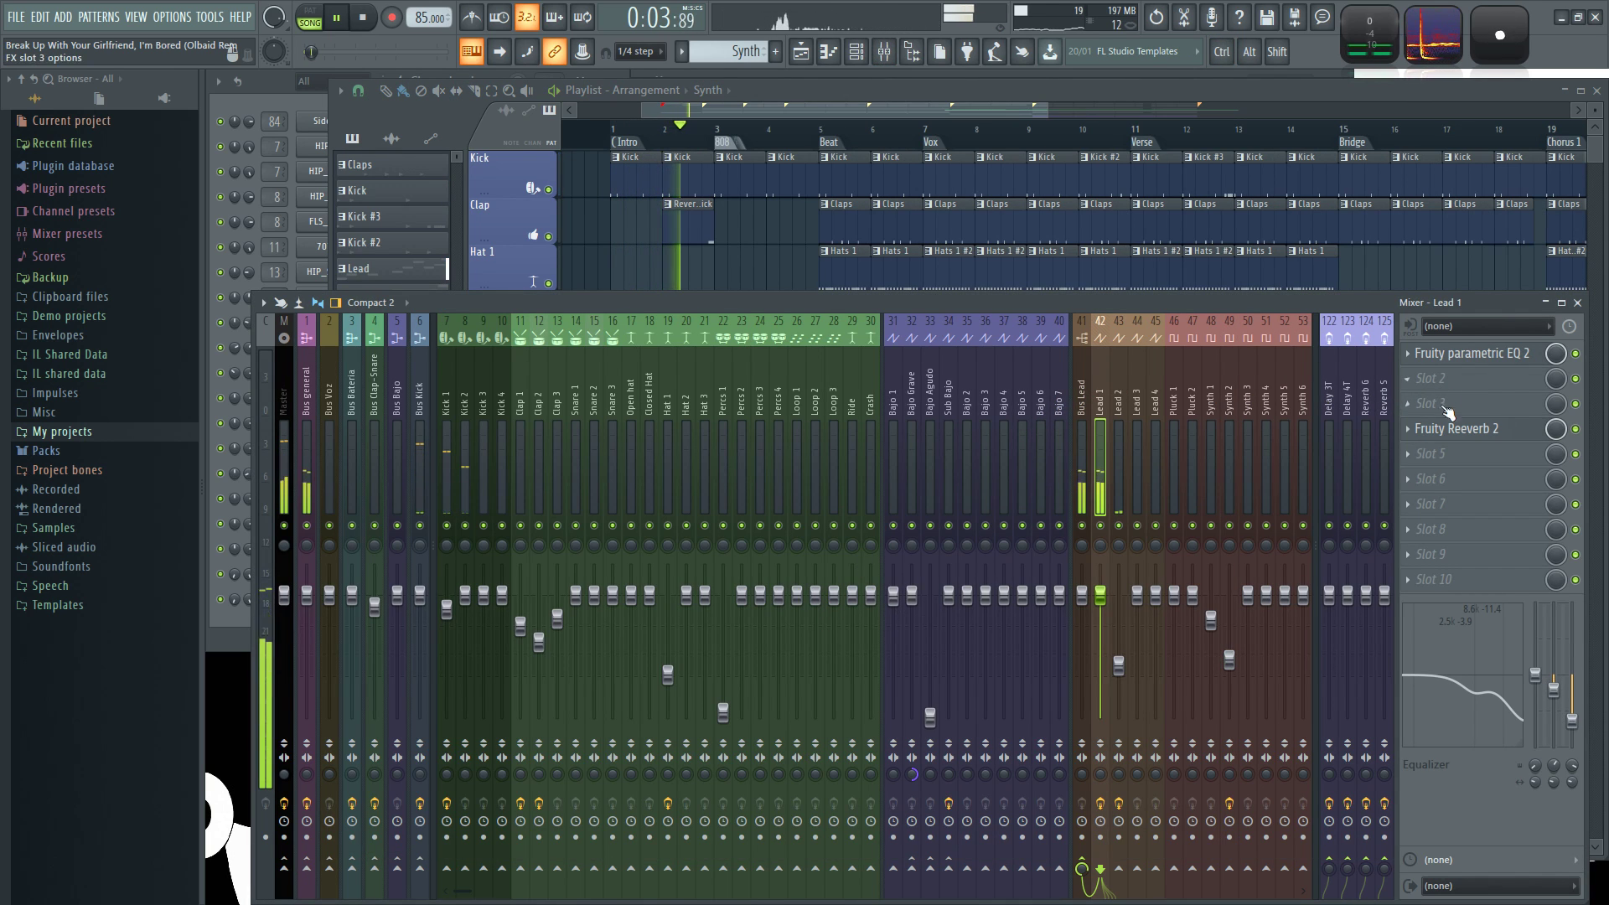
click(1470, 431)
click(1481, 434)
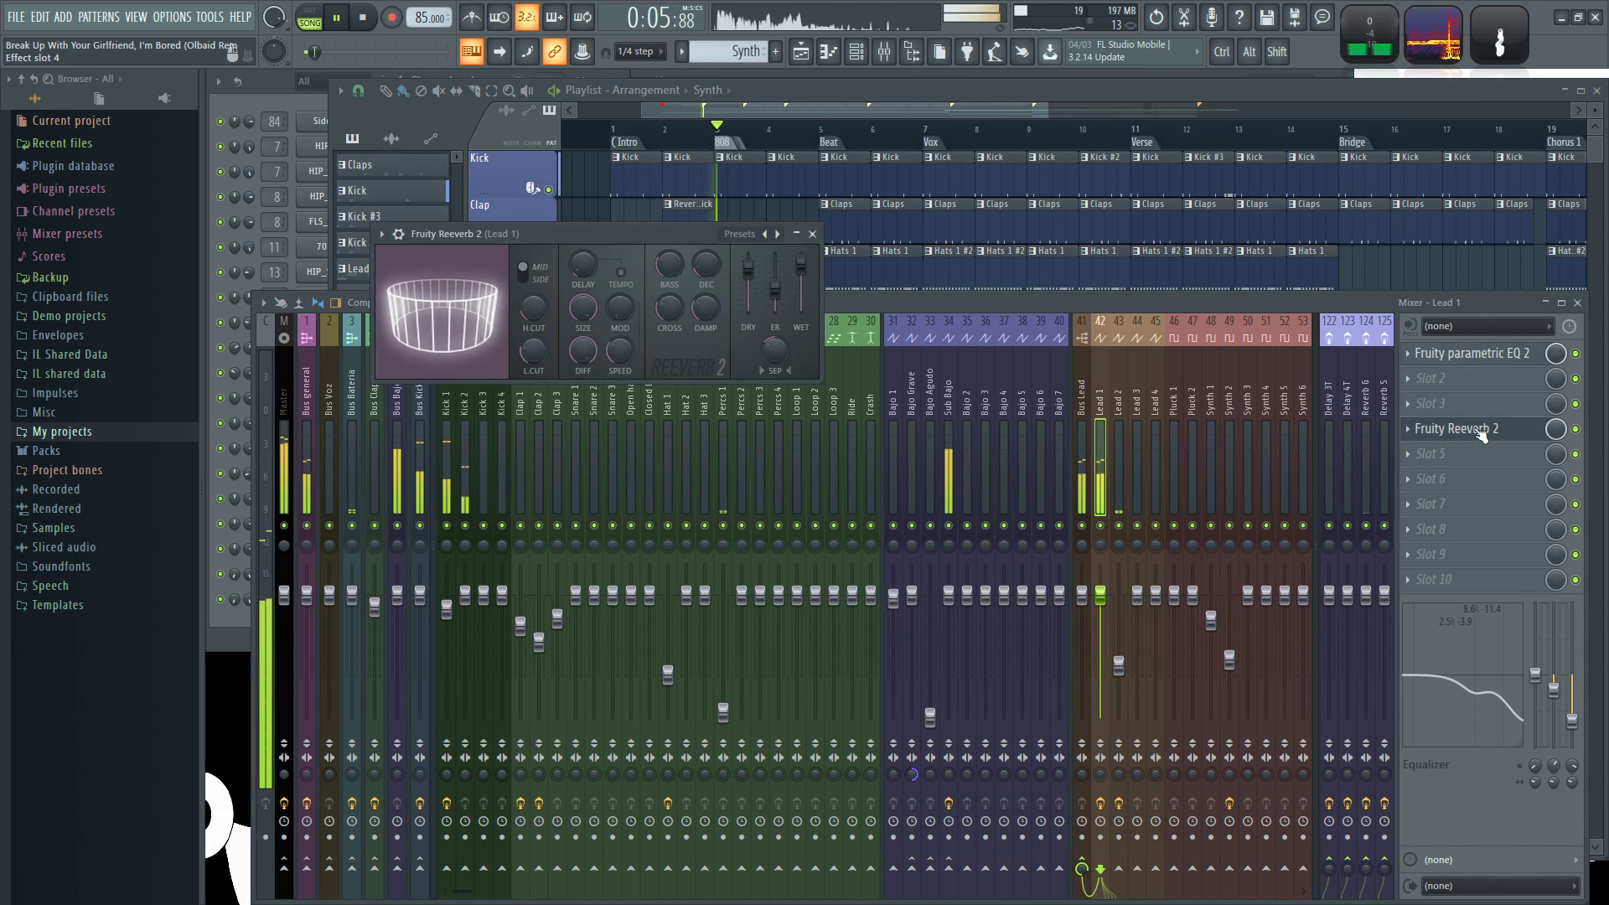
click(1473, 355)
click(1474, 359)
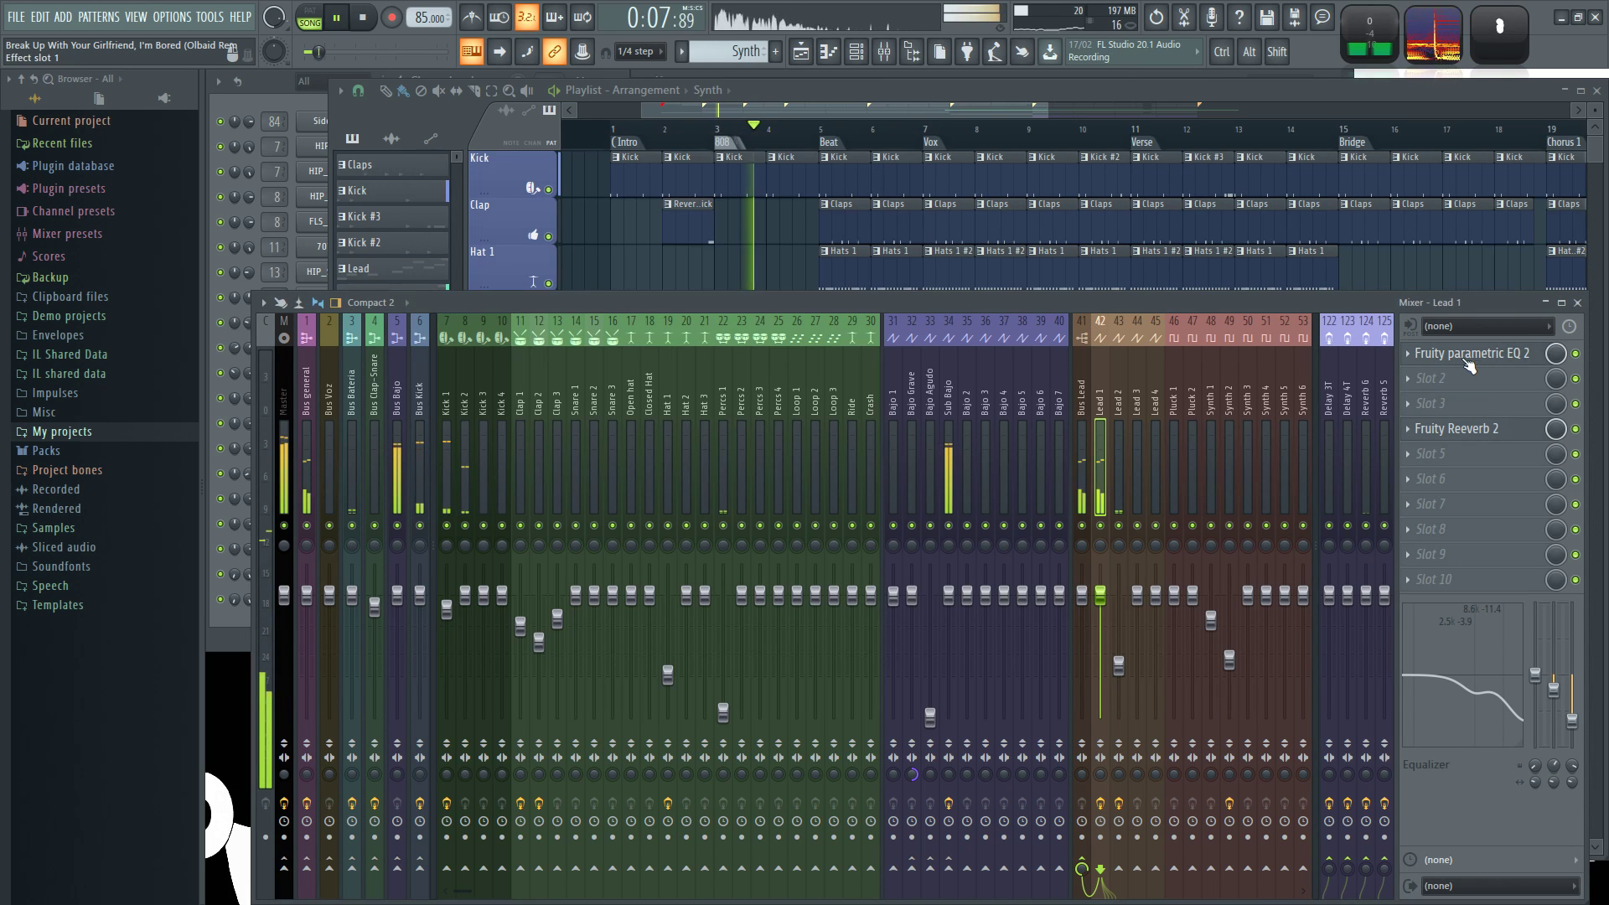
Check the Bus Lead and Bus Bajo mixer tracks, and view the Sub Bajo track's Fruity parametric EQ 2 and Fruity Limiter.
click(1076, 399)
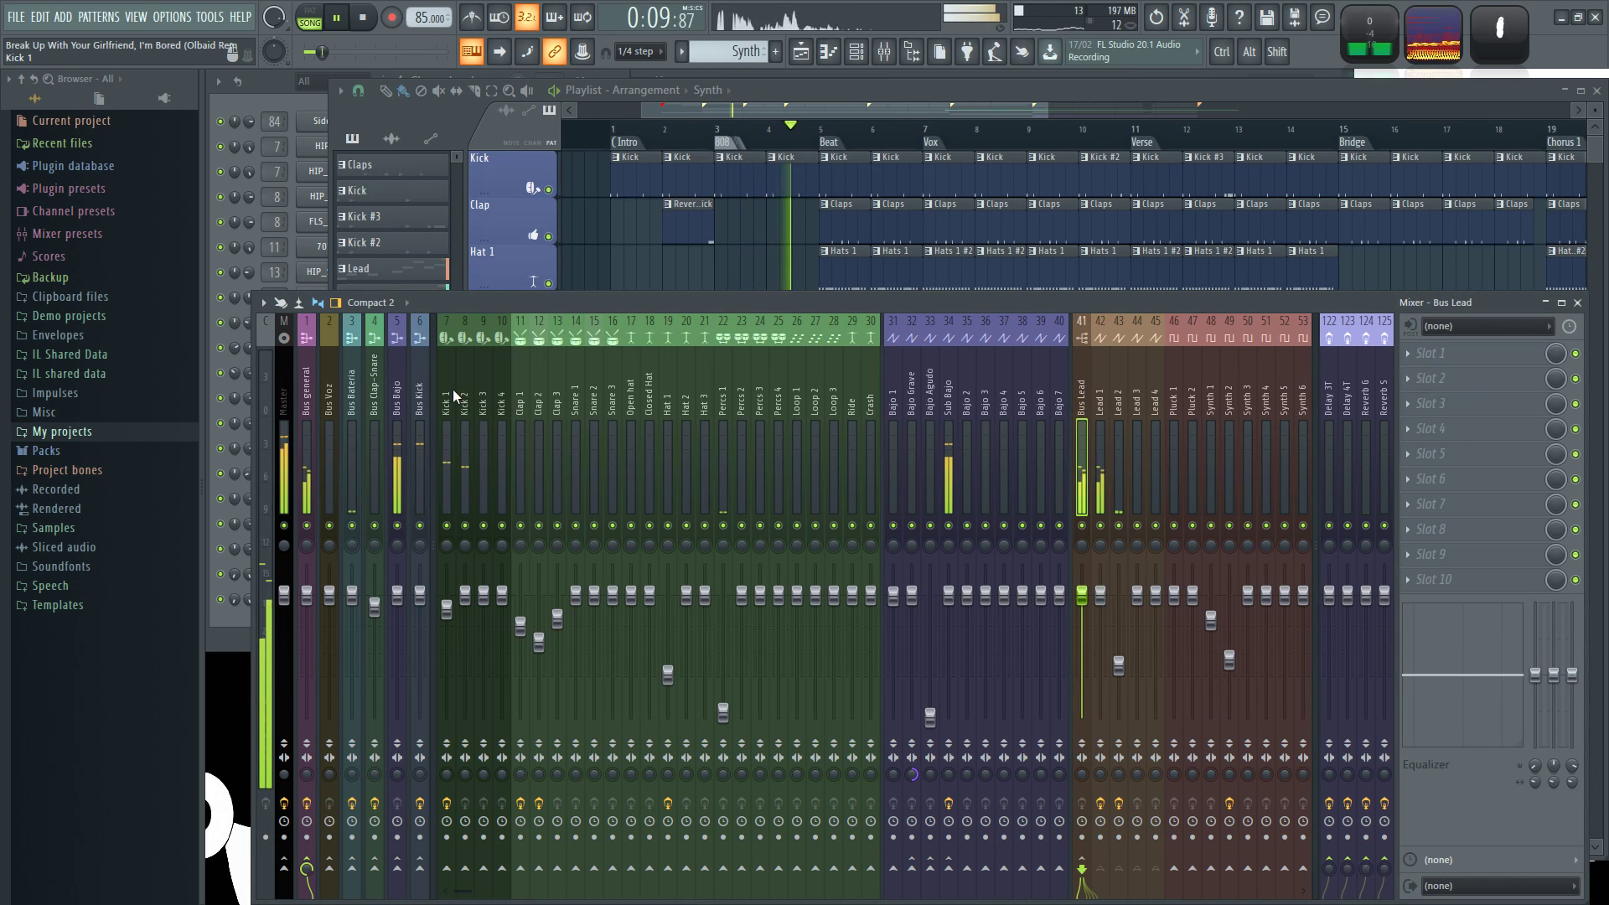
click(397, 385)
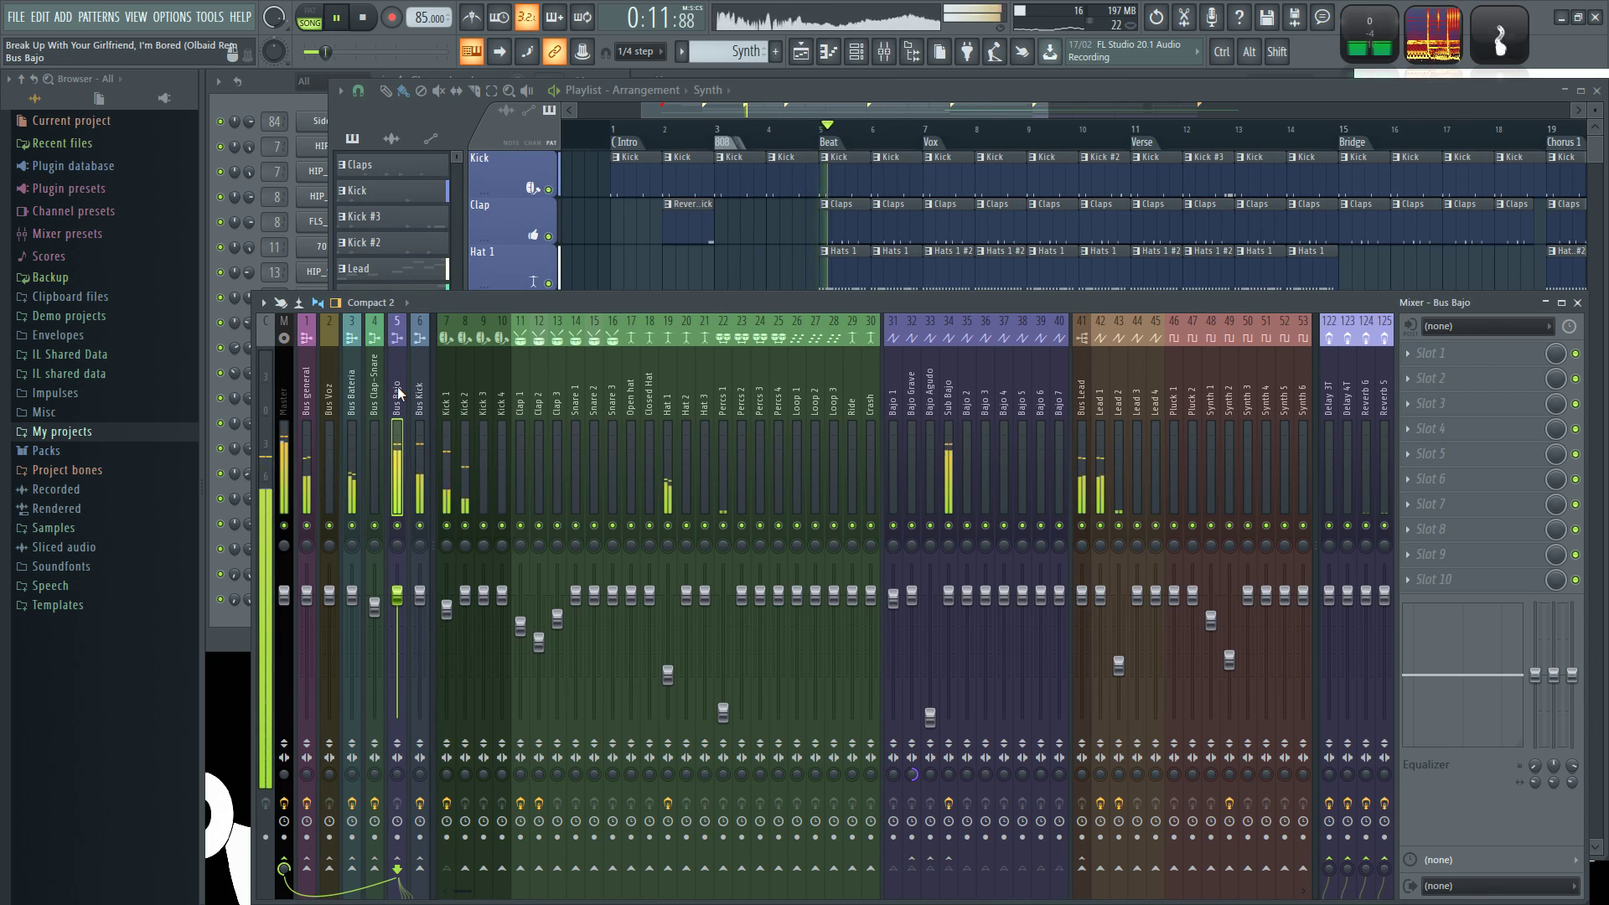
click(1474, 356)
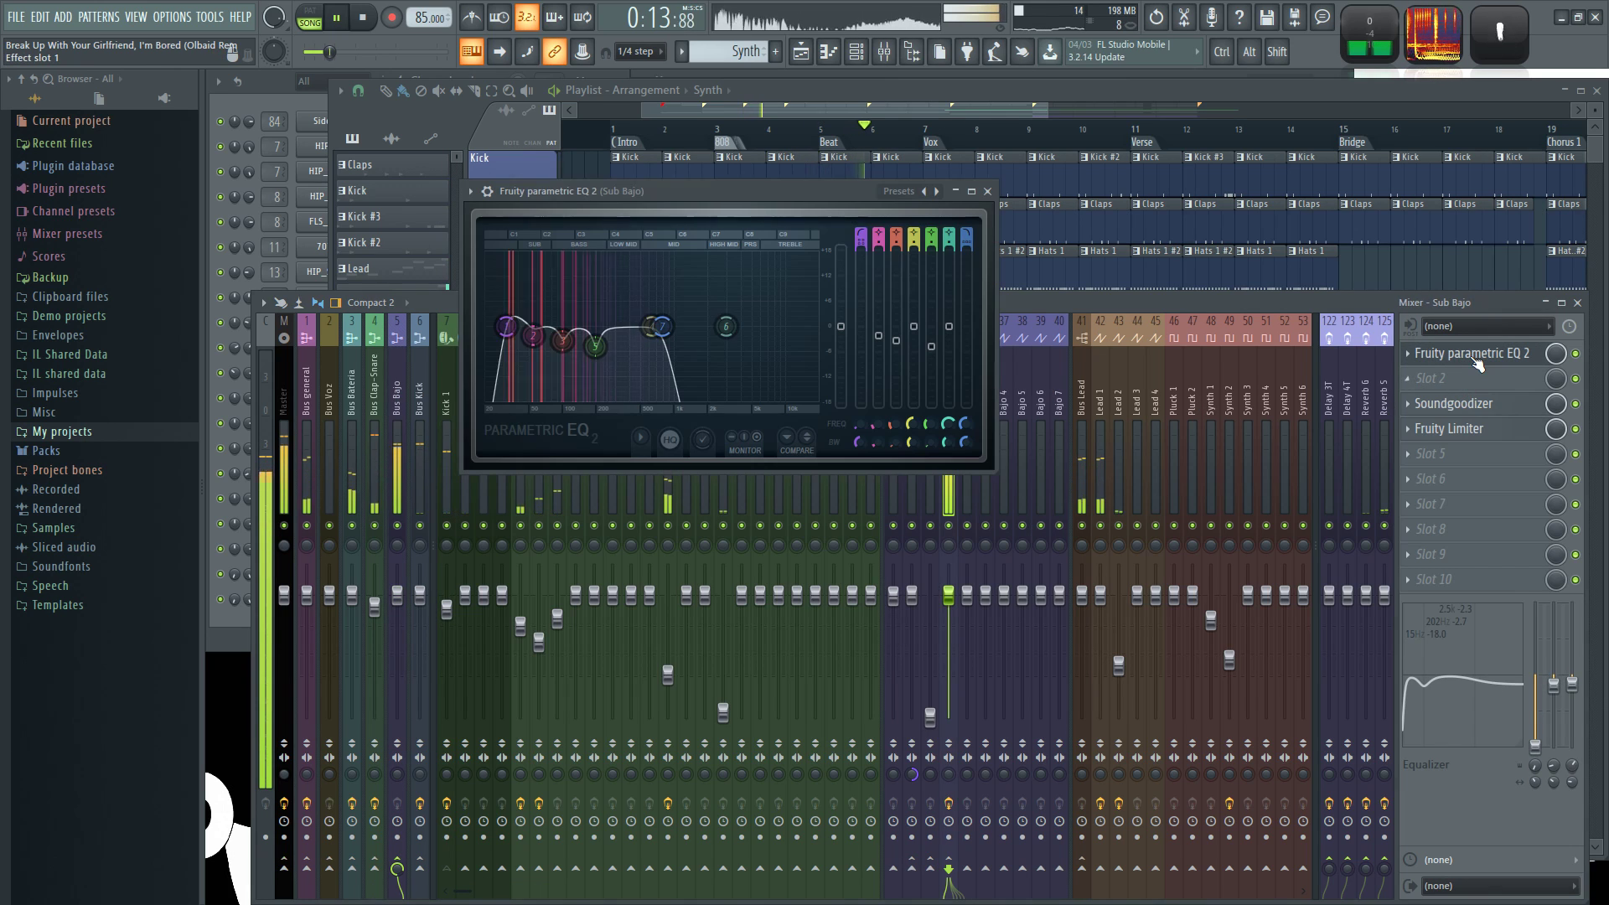
click(1480, 361)
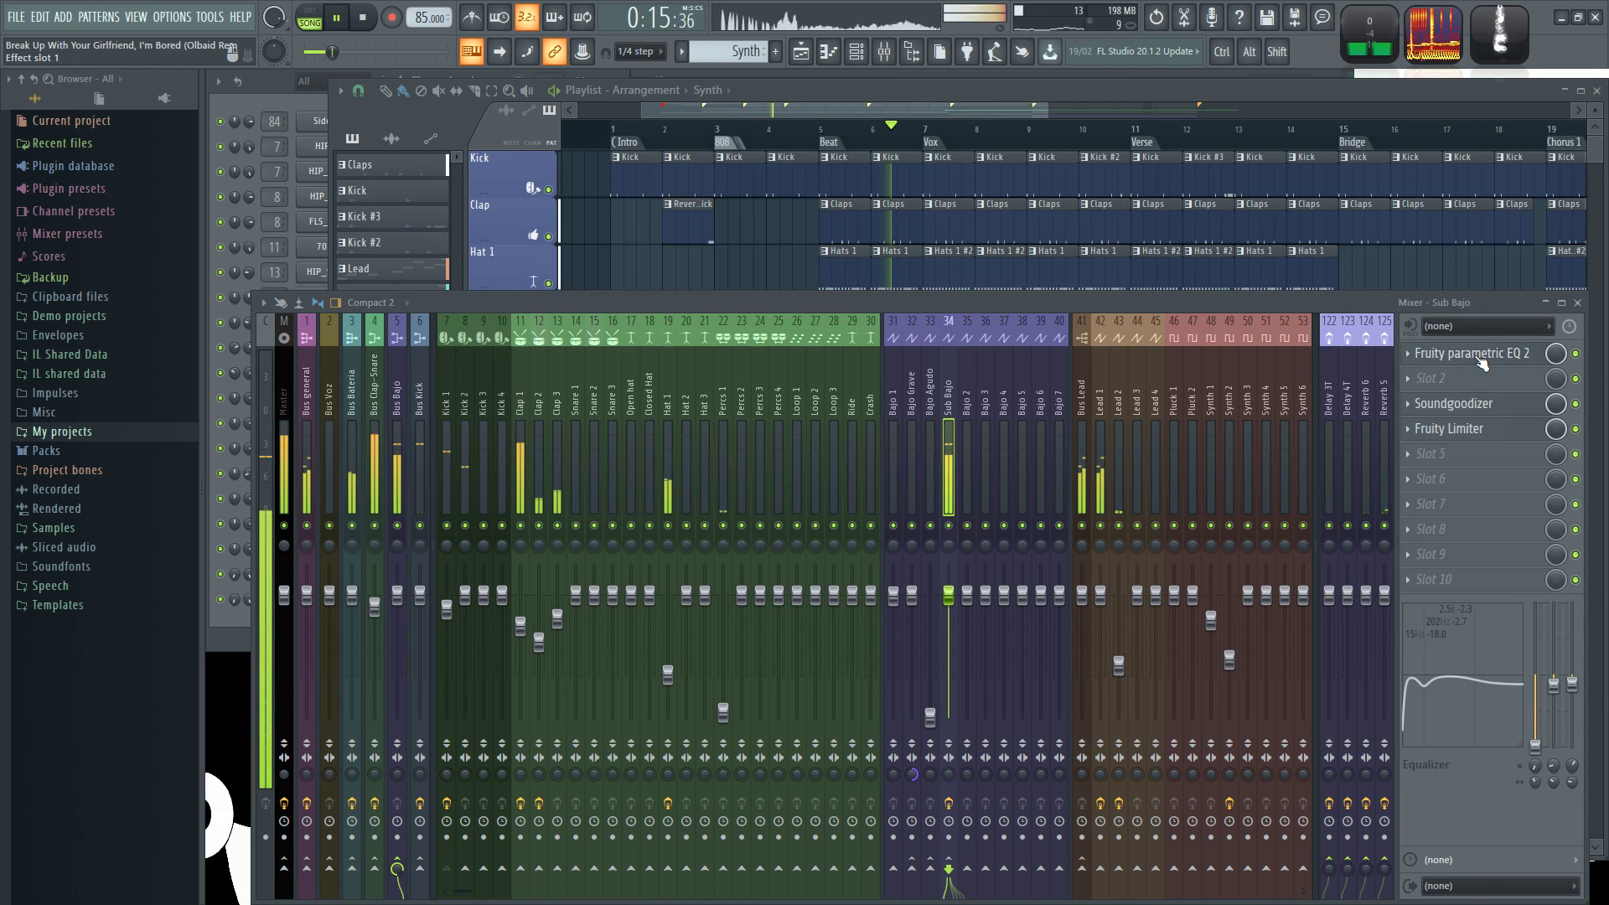
click(1468, 430)
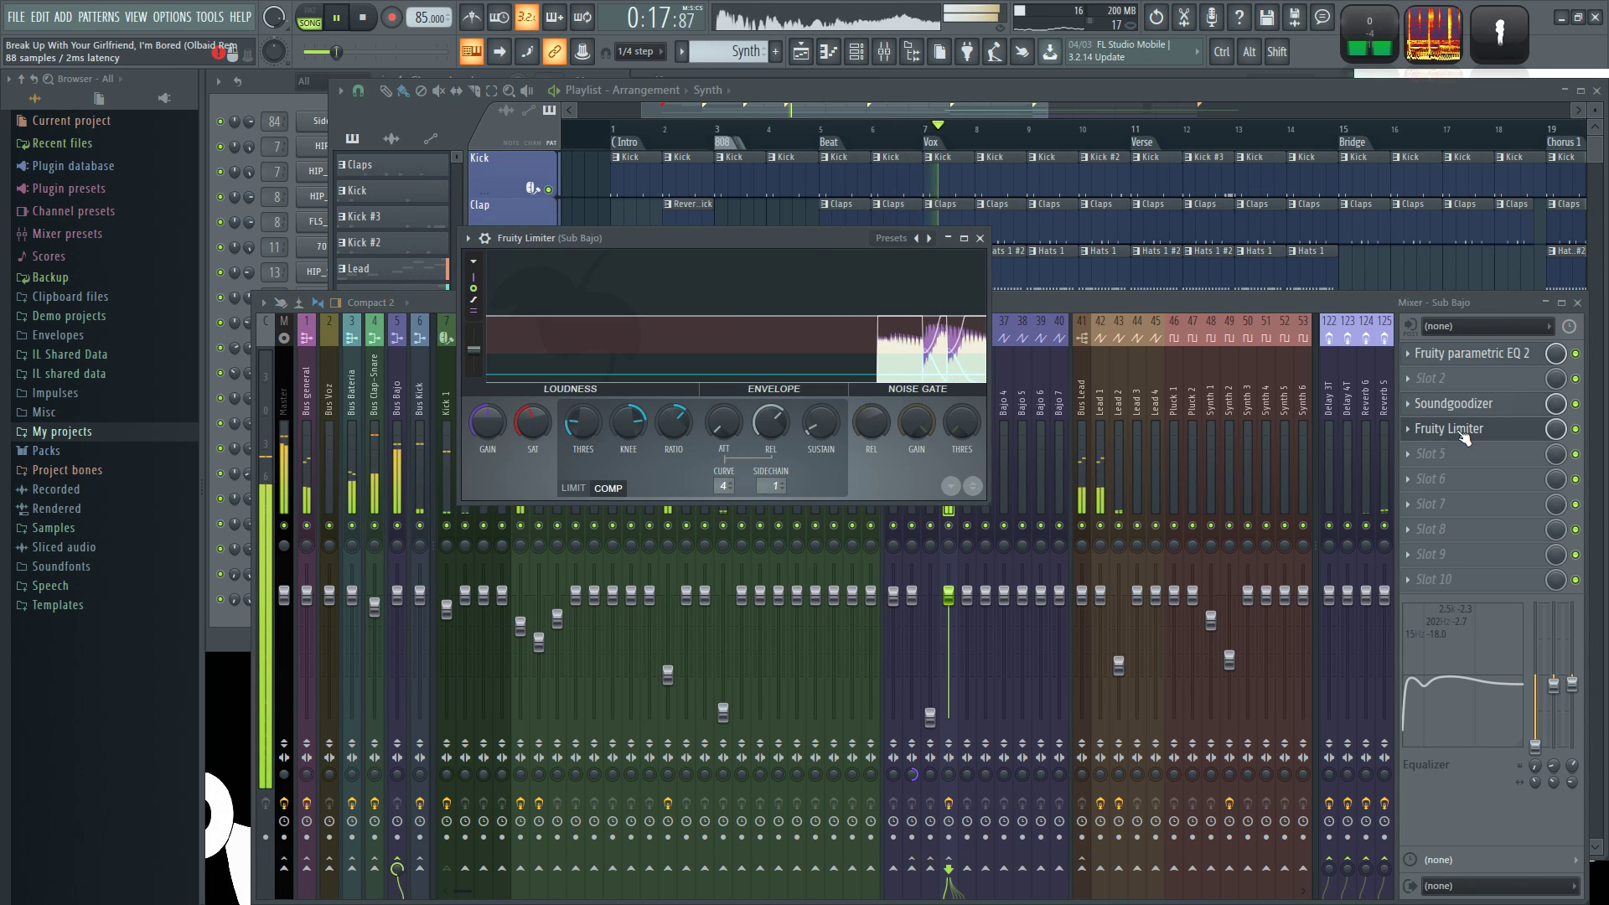
click(1465, 430)
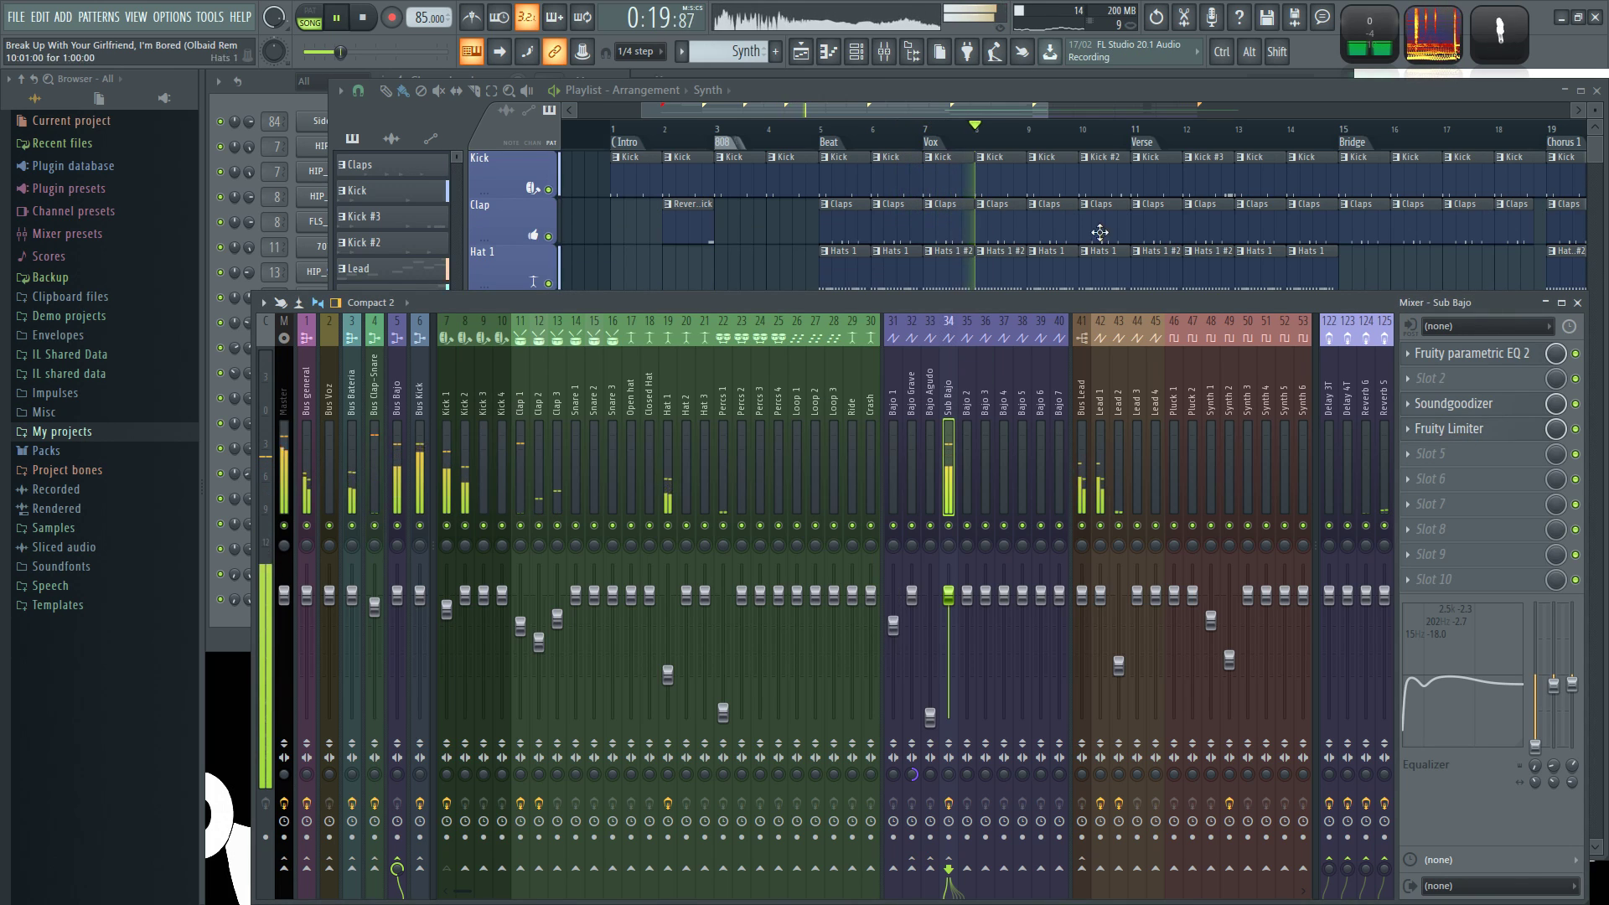
Return to the playlist and follow the arrangement from the Verse to the Chorus 1 section.
click(1014, 115)
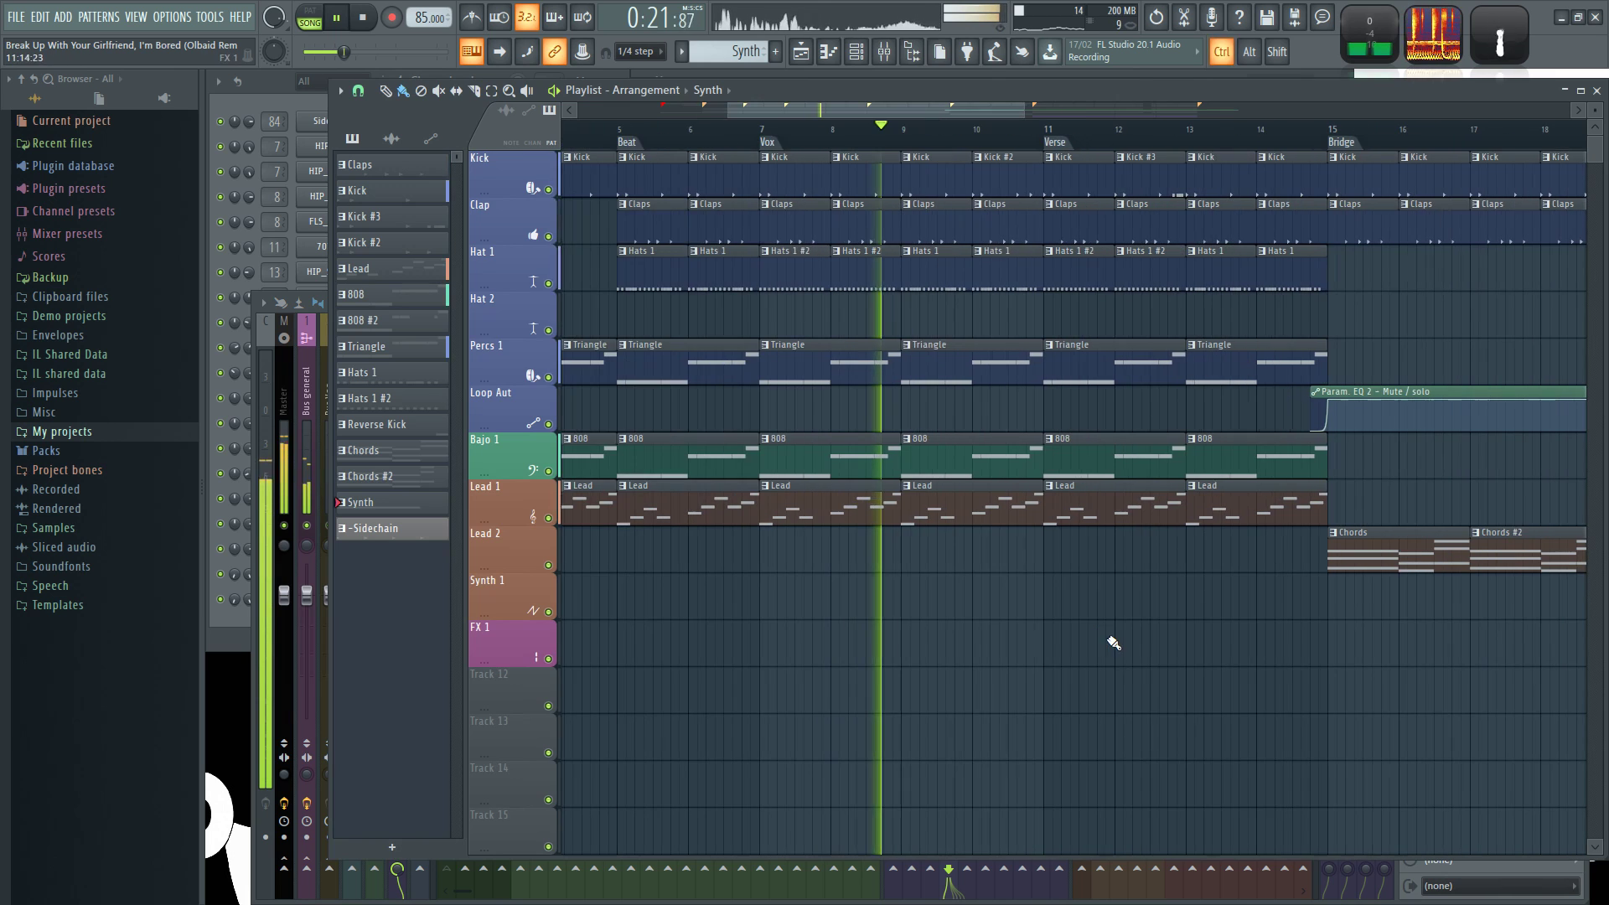
drag(1170, 639, 883, 694)
drag(1002, 676, 891, 707)
Examine the Bus Kick mixer track's Fruity parametric EQ 2 curve while the song plays, and close it.
key(F9)
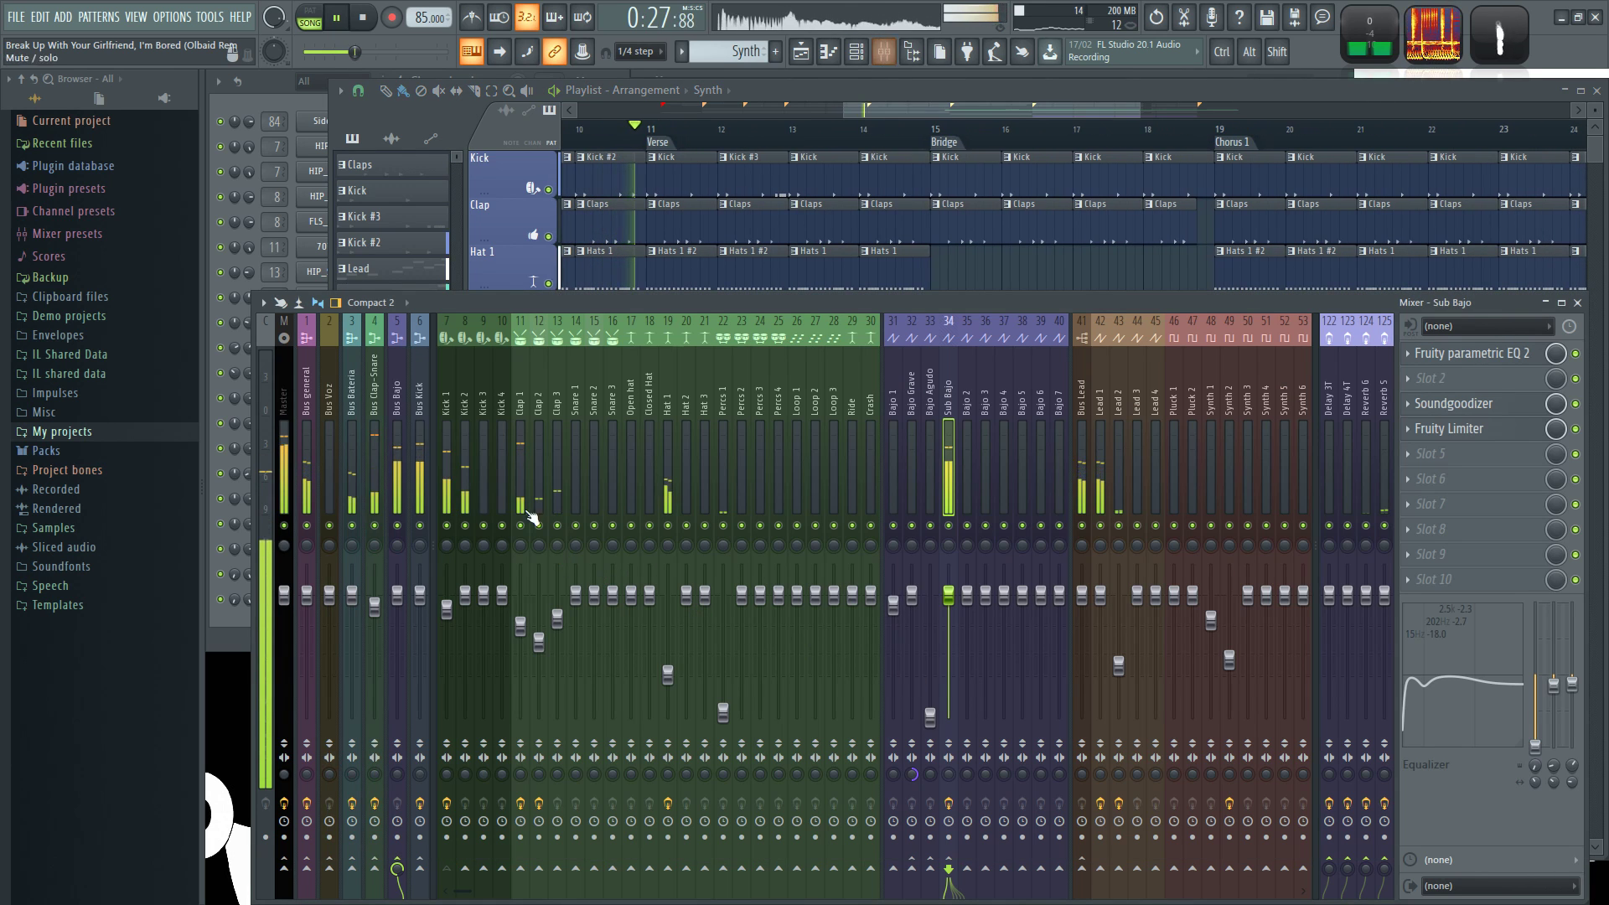
click(420, 402)
click(1458, 353)
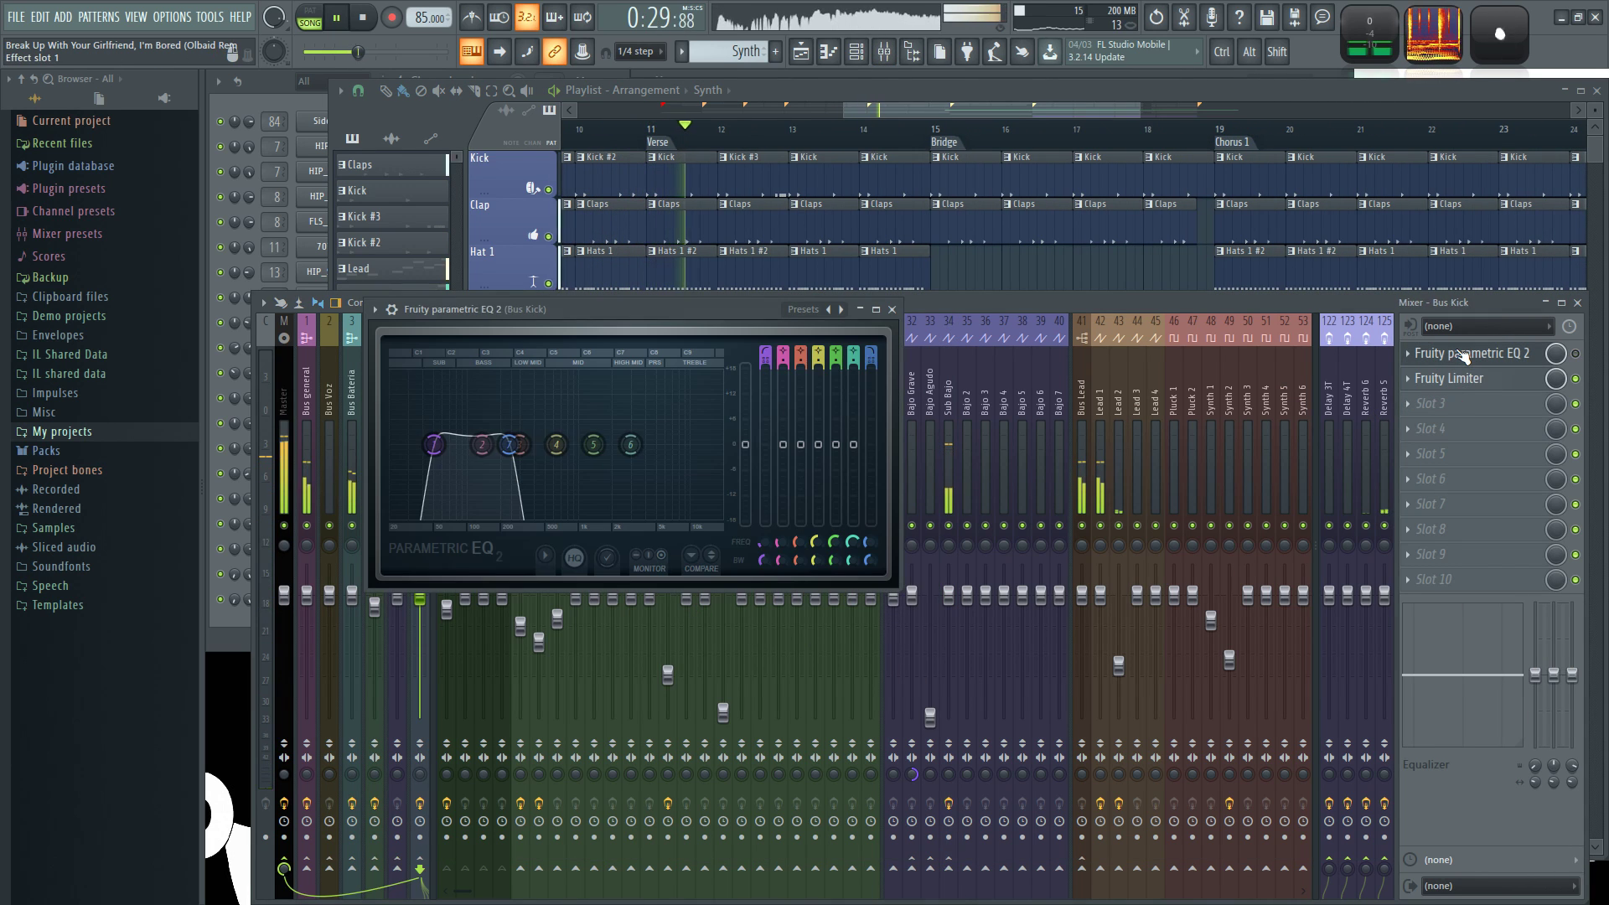
drag(652, 310, 1005, 372)
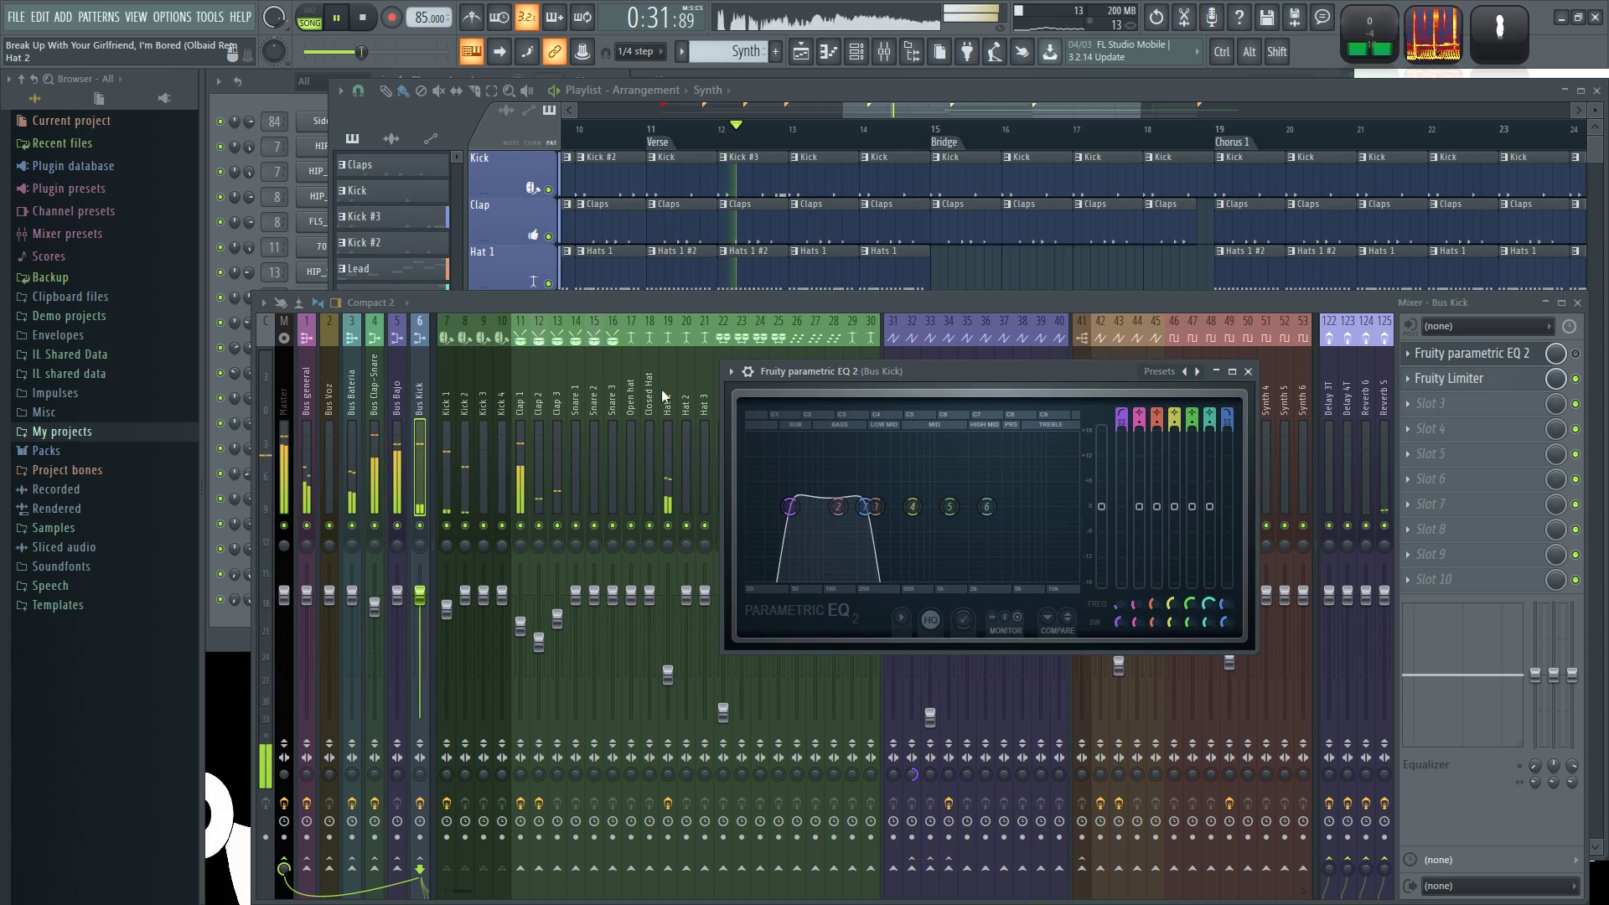
drag(1185, 374, 1221, 361)
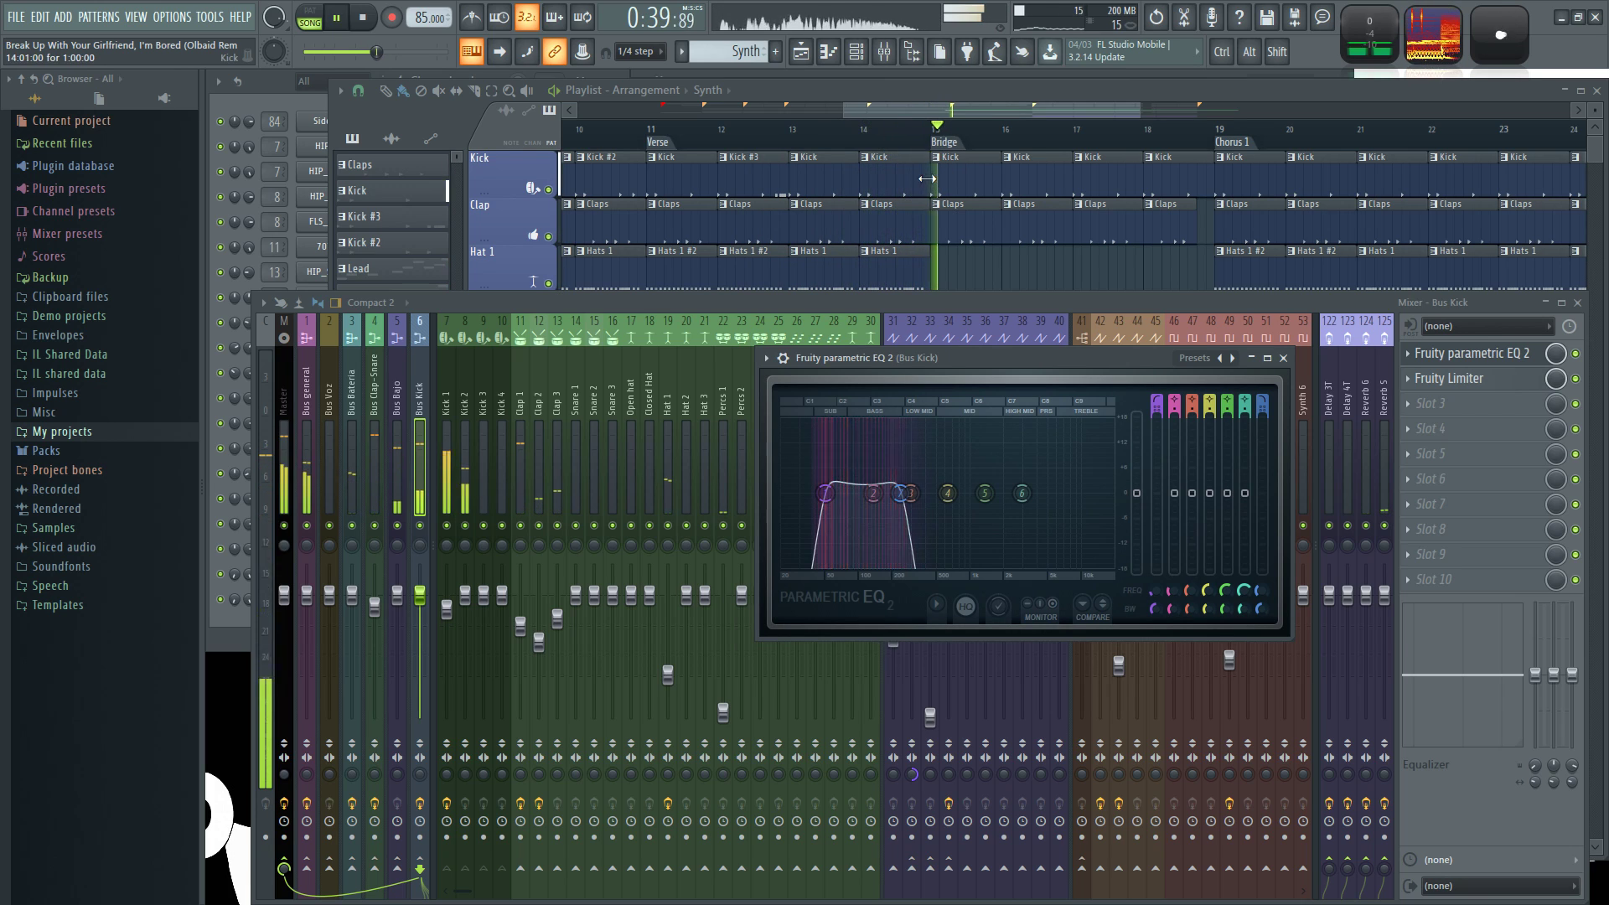
click(1284, 358)
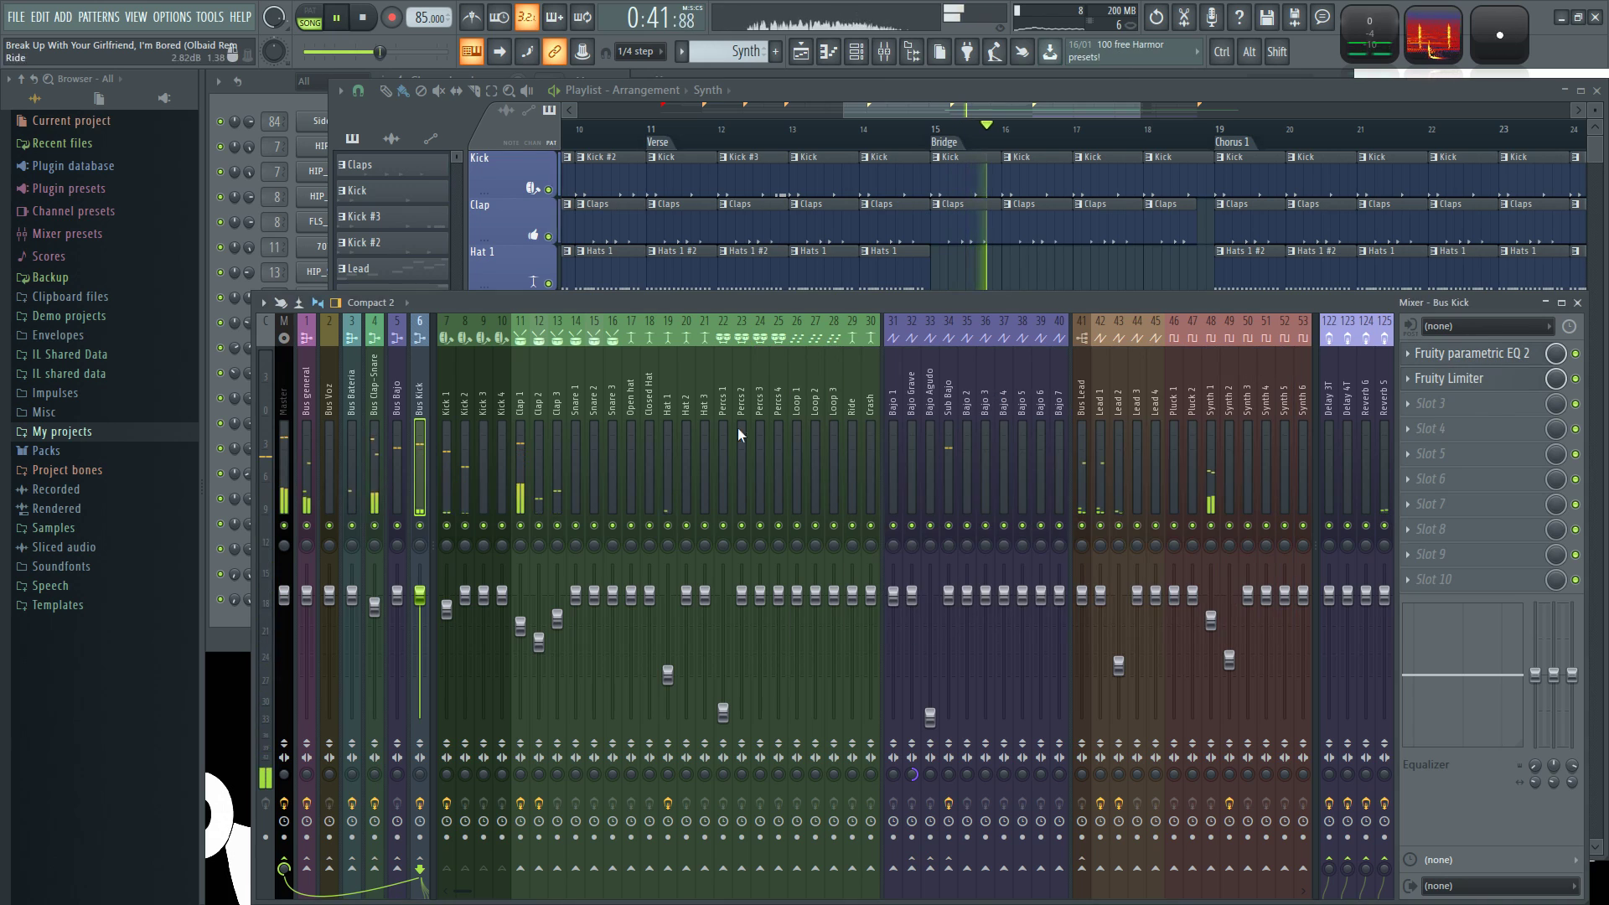
View the Bus Clap-Snare mixer track's Fruity parametric EQ 2 and return to the mixer.
click(374, 394)
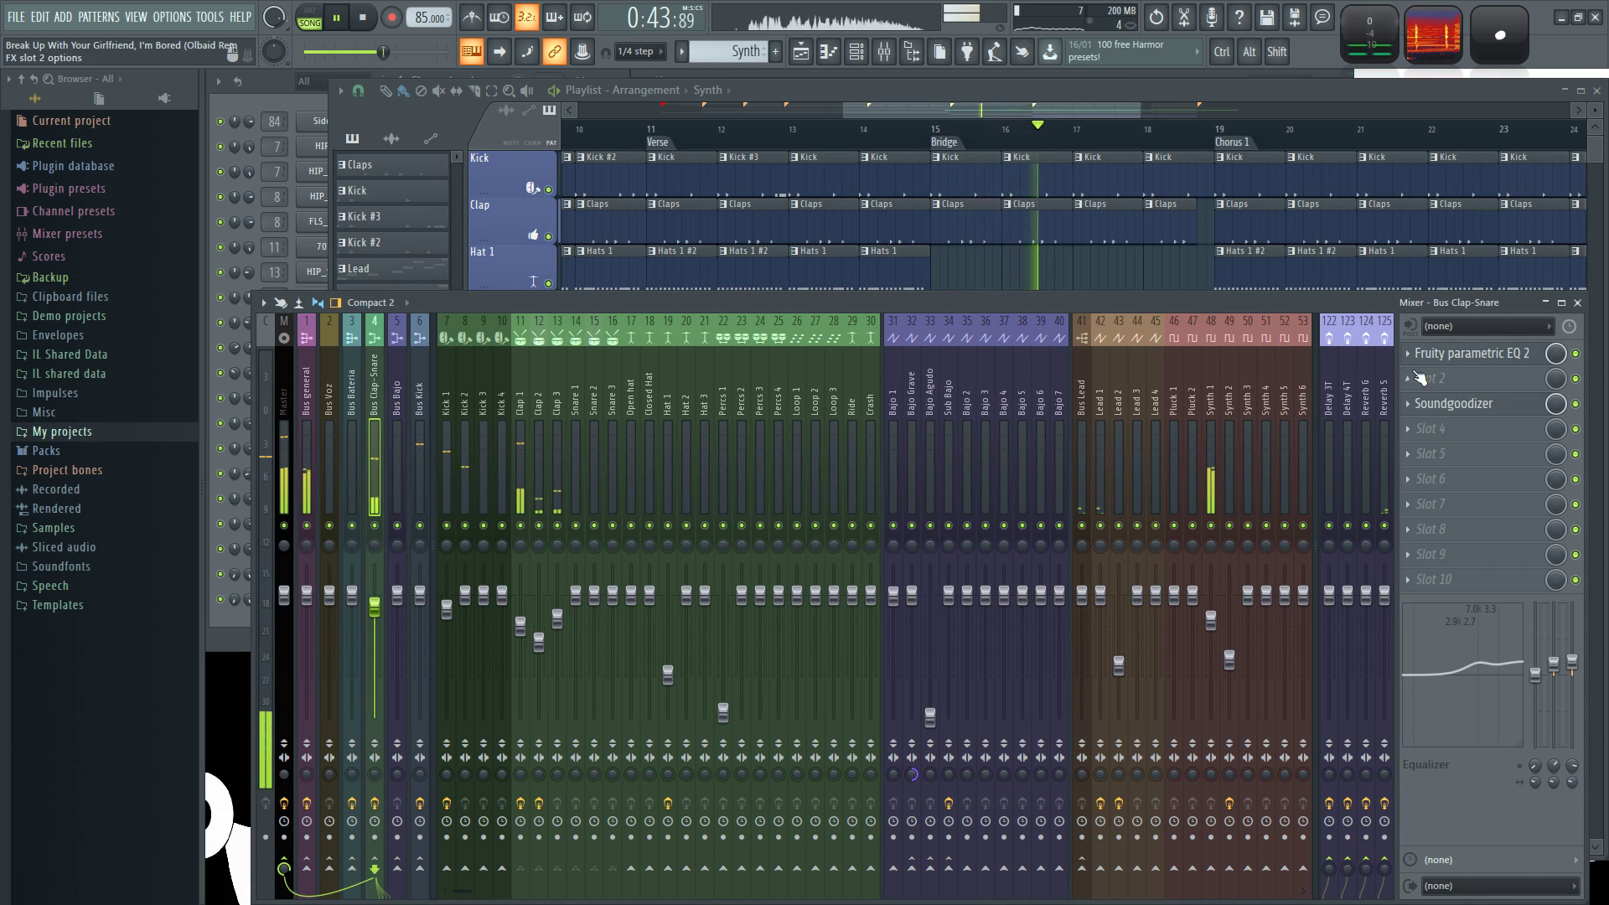
click(1472, 352)
click(784, 201)
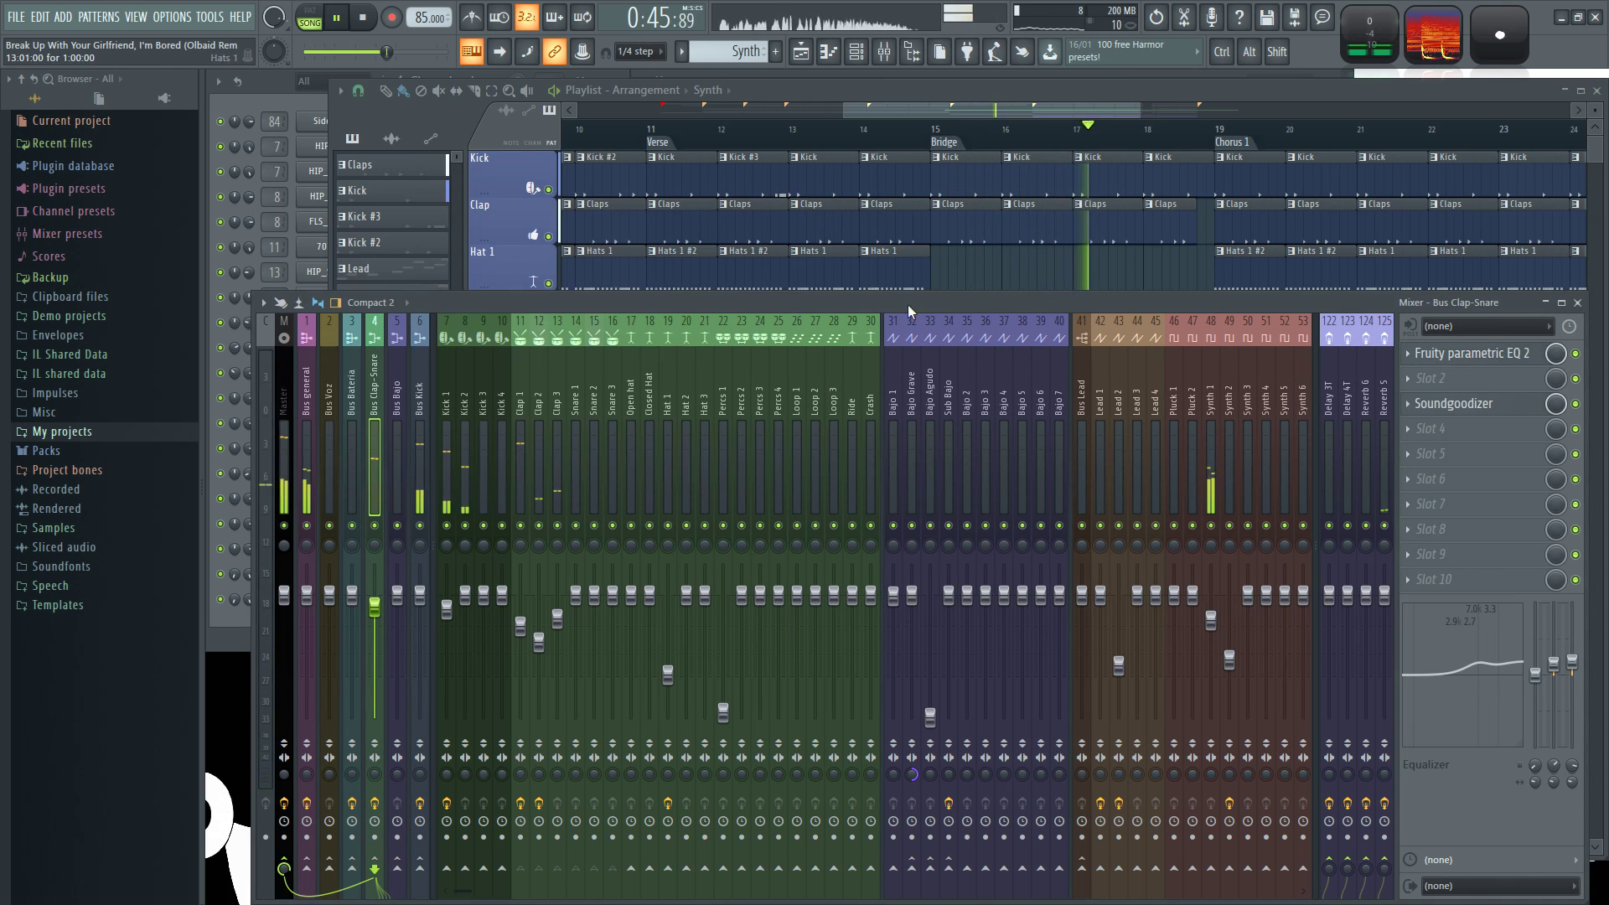
Check the Synth 1 mixer track and return to the playlist to view the whole arrangement.
click(1211, 400)
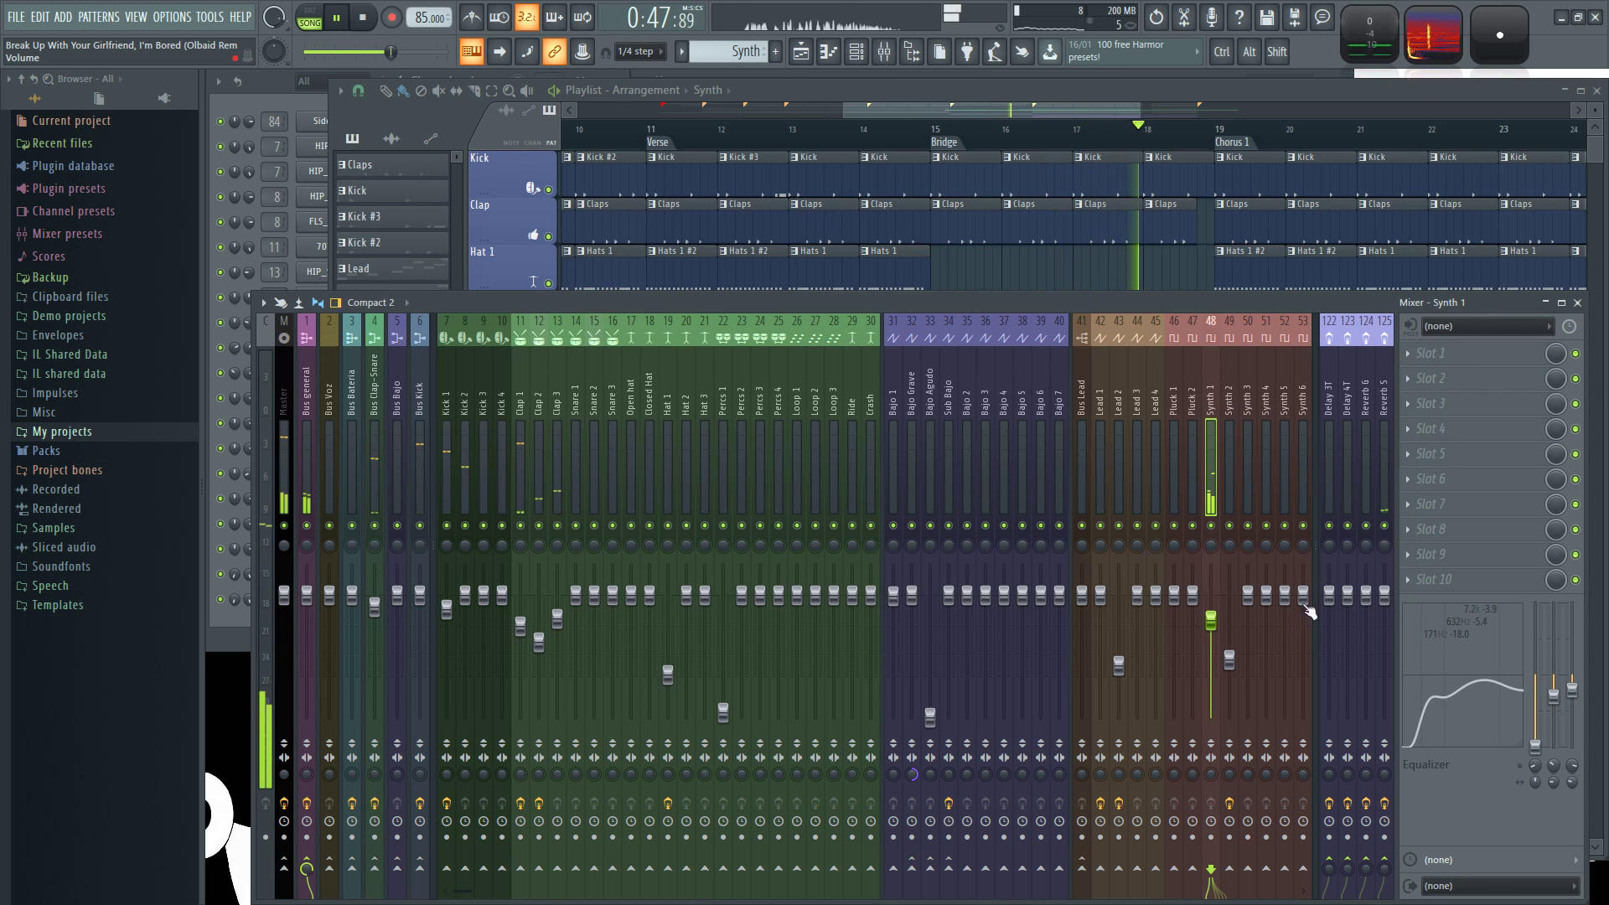
click(1129, 285)
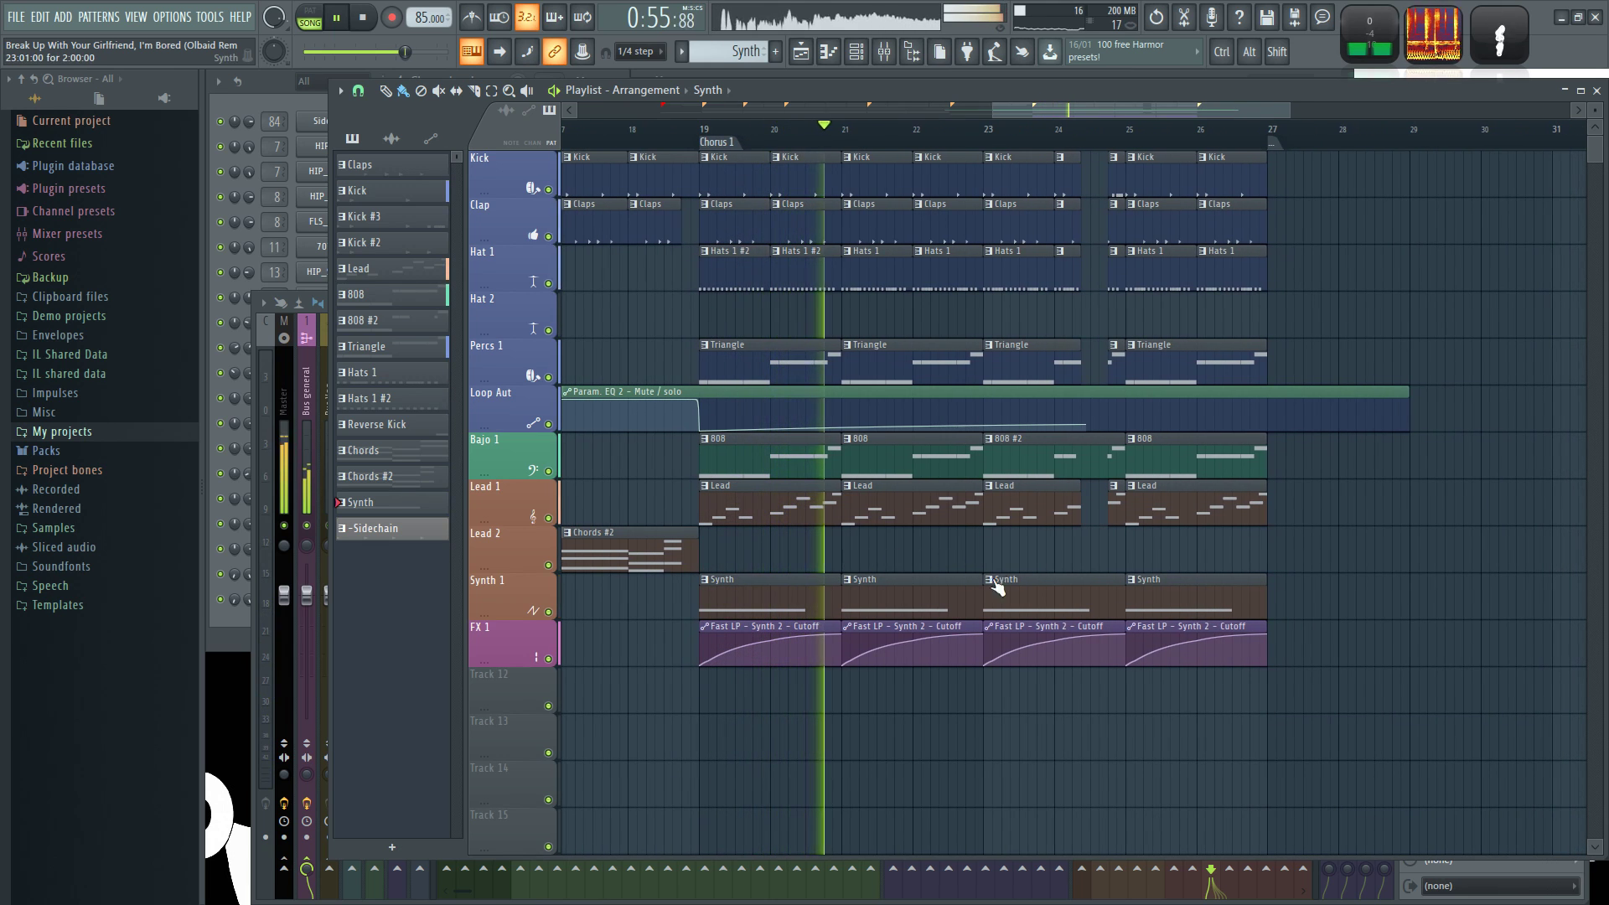
scroll(1112, 560, down, 4)
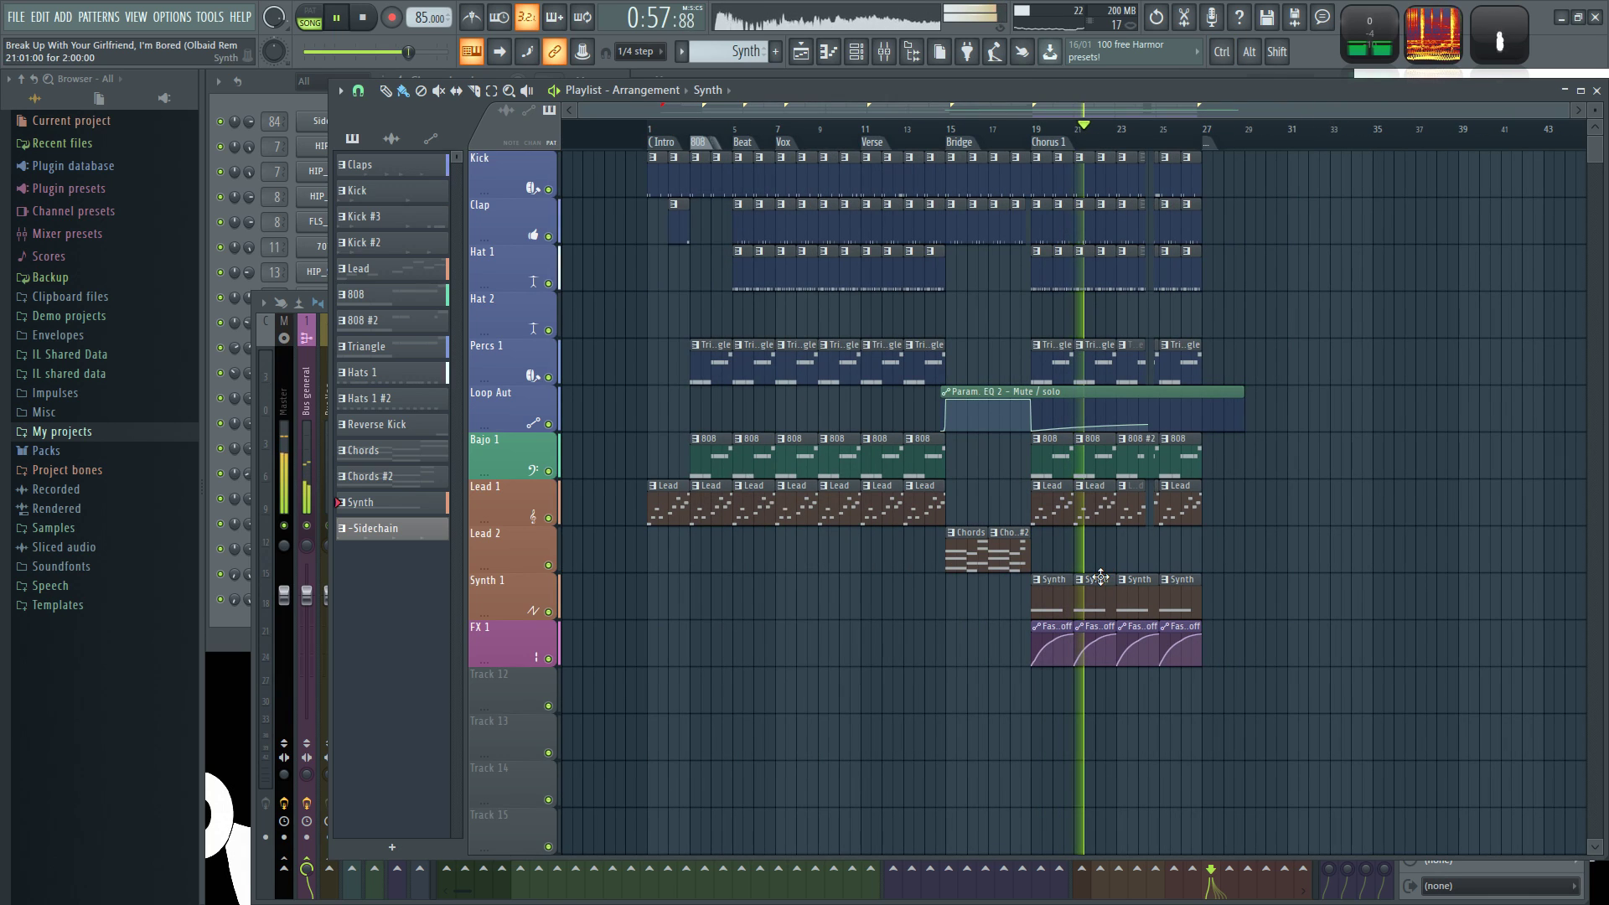
Open the project info and highlight the remake comment and the list of follow links to read them.
key(F11)
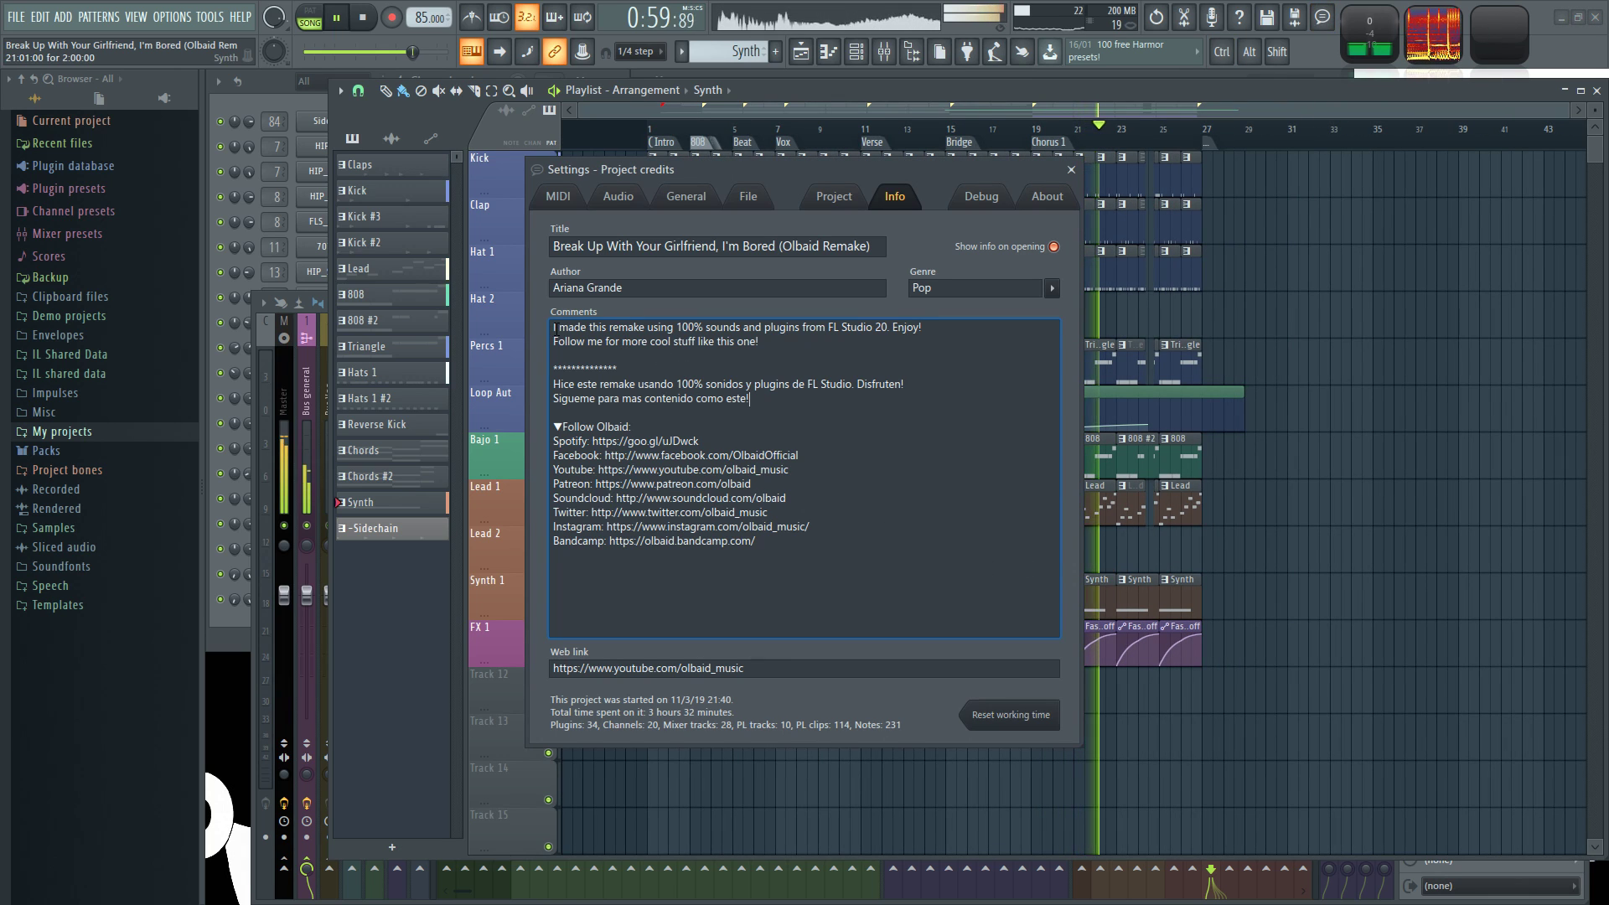
drag(553, 329, 697, 328)
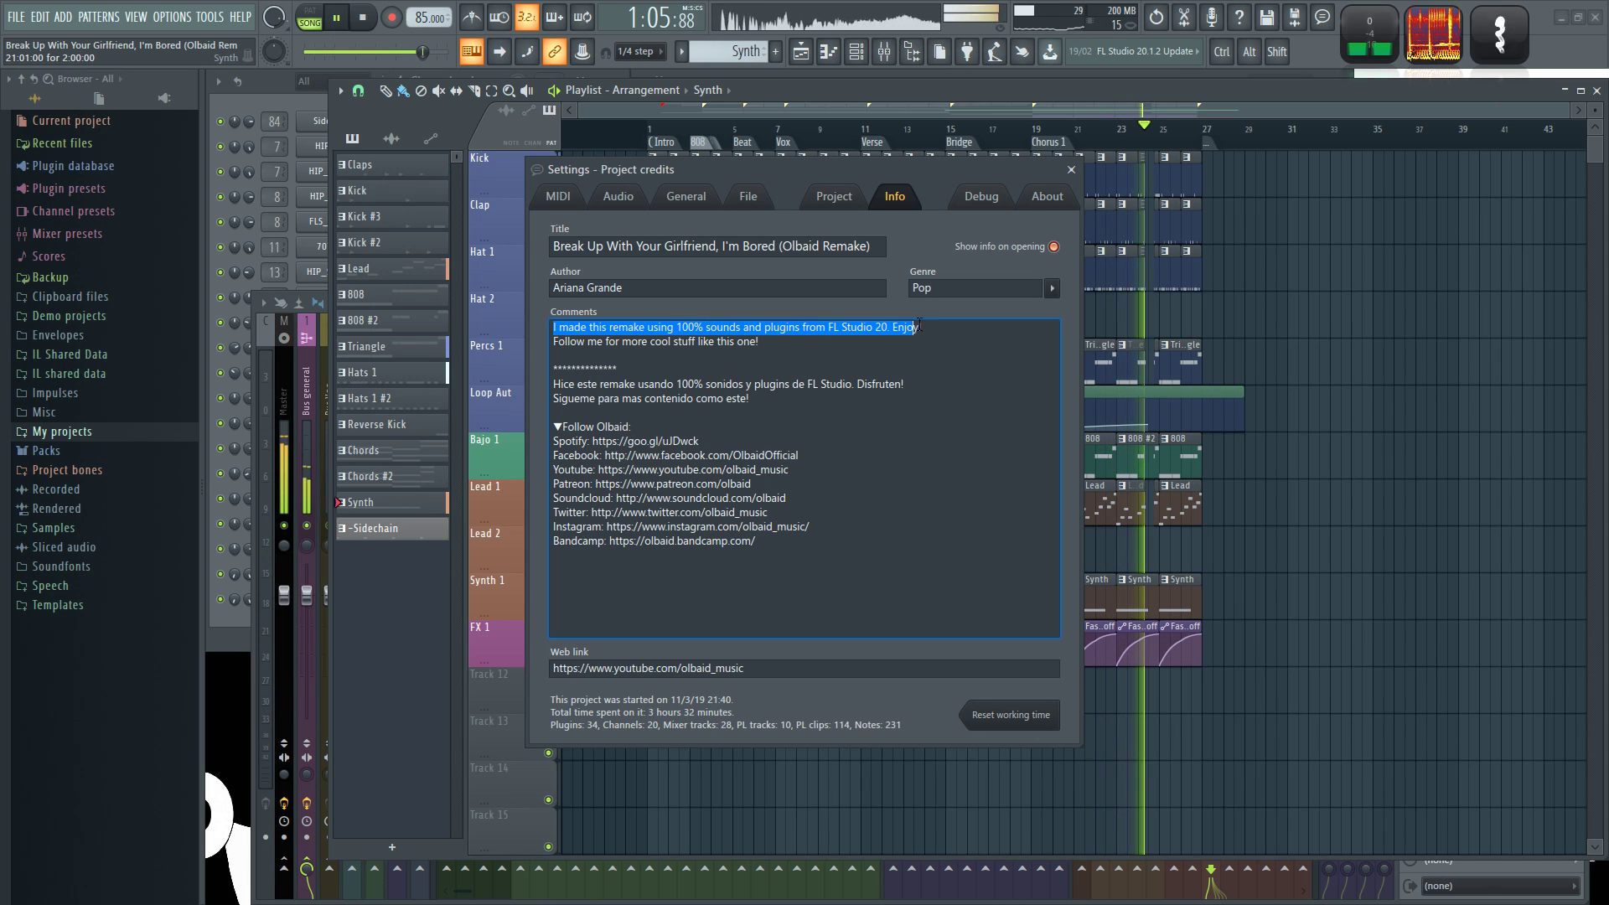
click(613, 368)
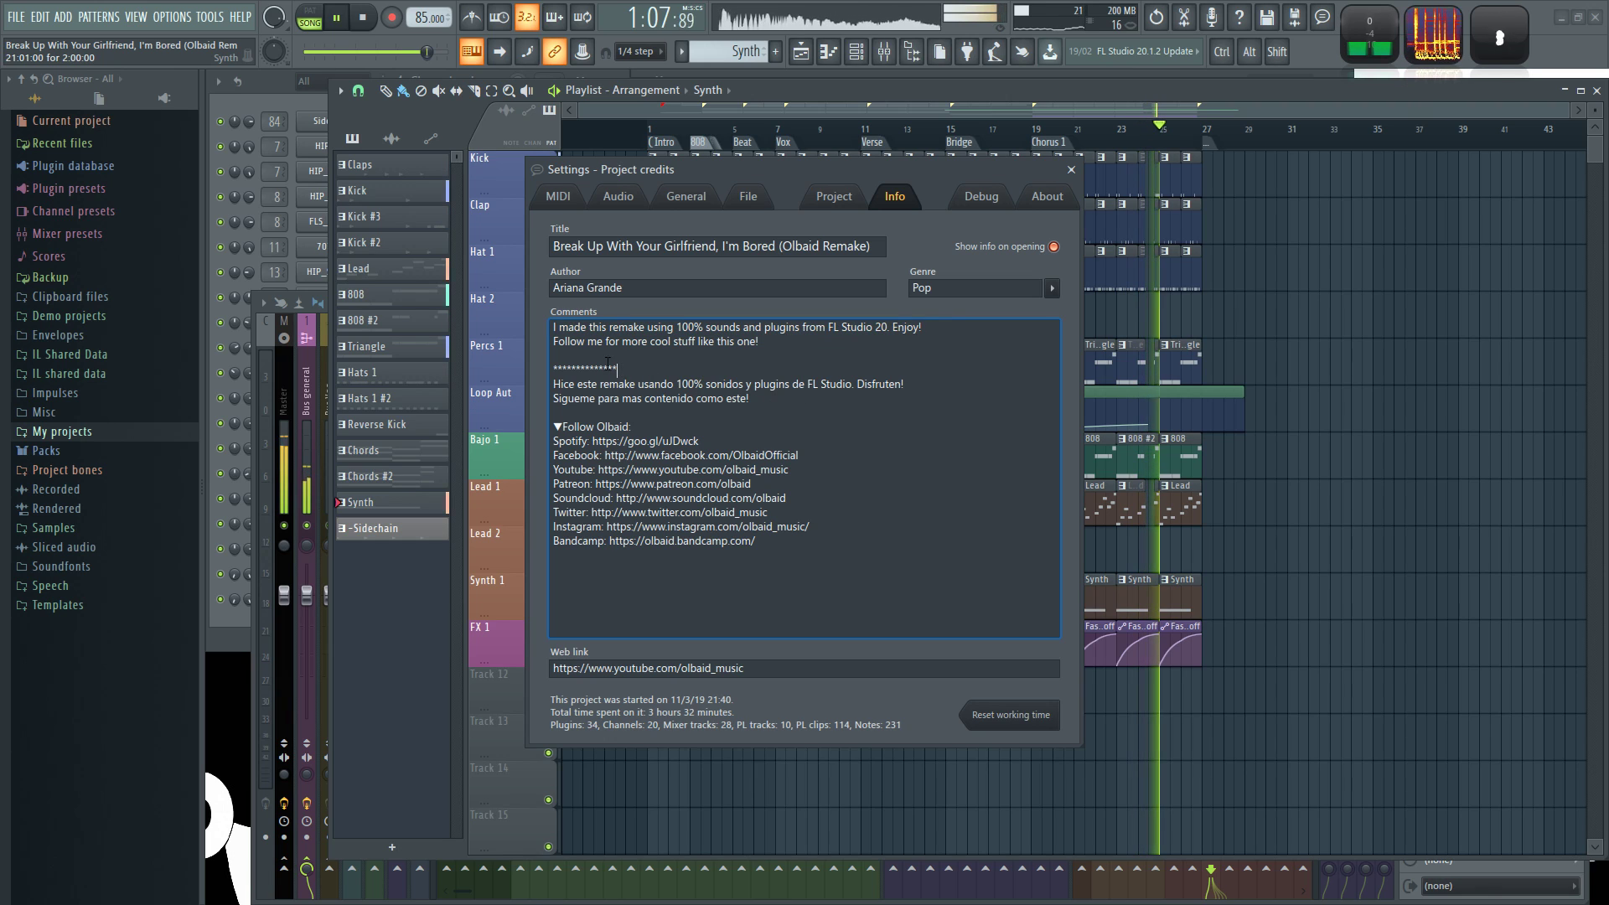
drag(562, 426, 897, 543)
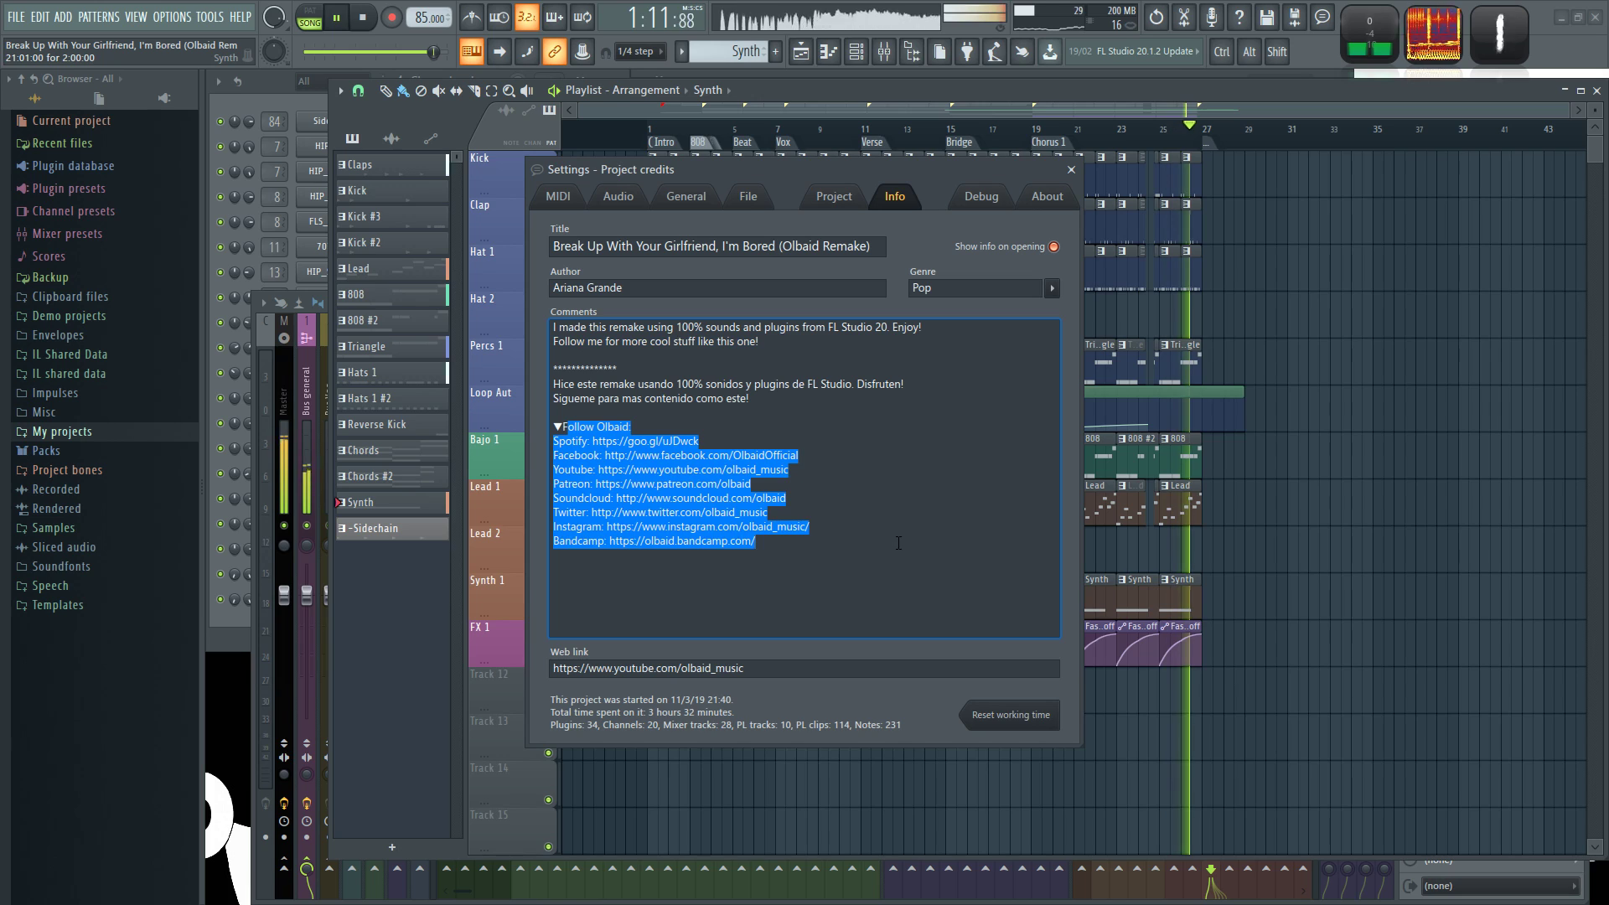
click(920, 544)
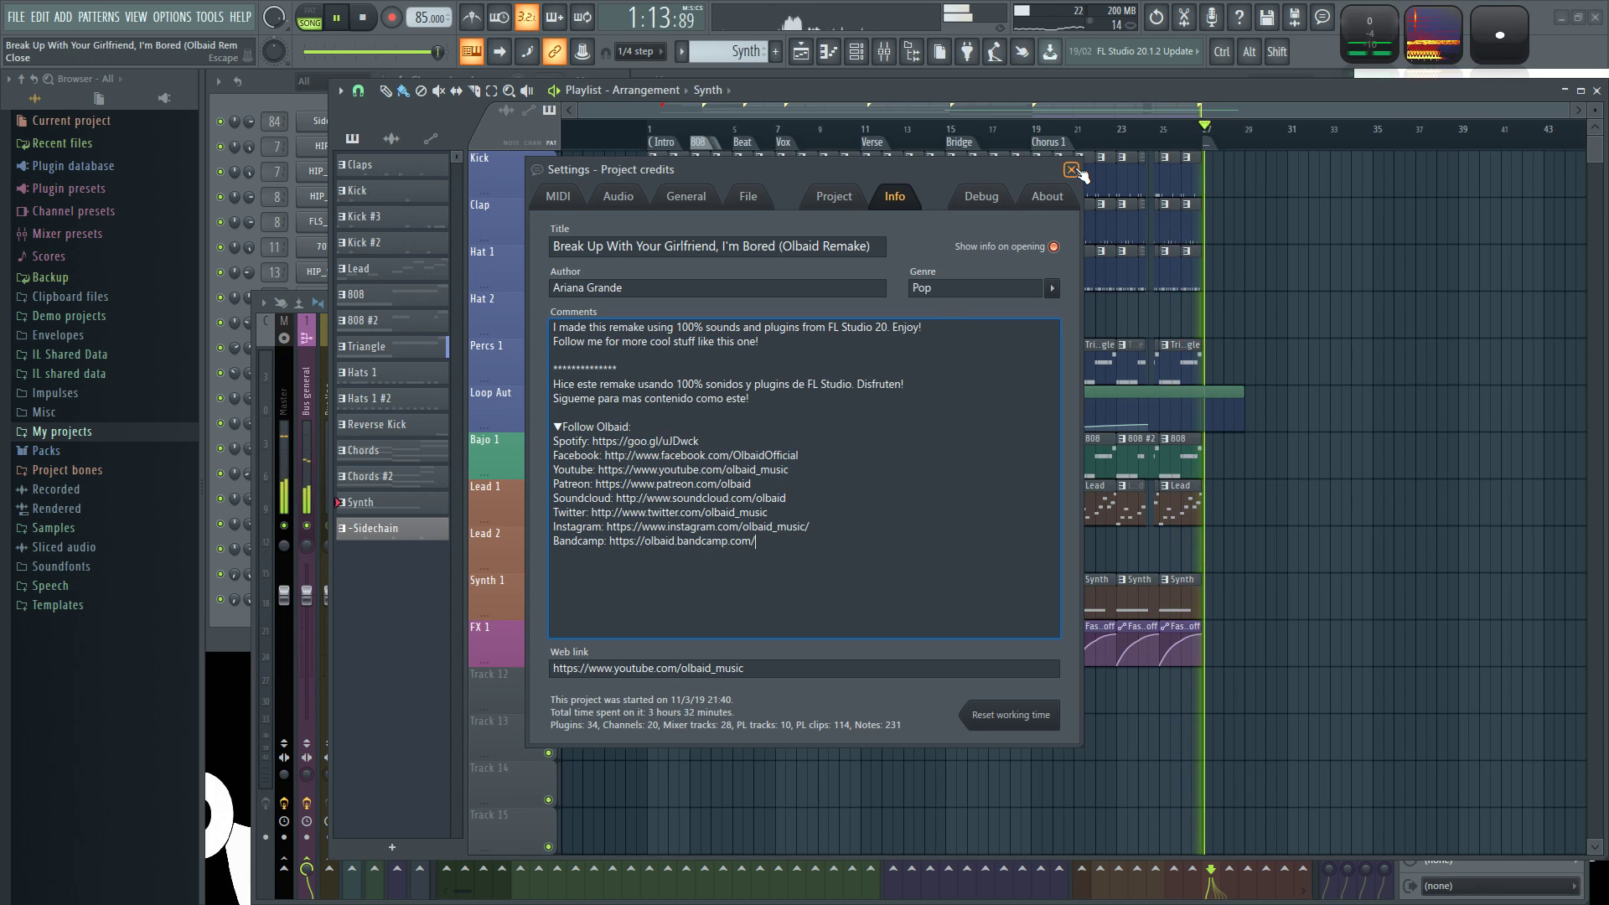